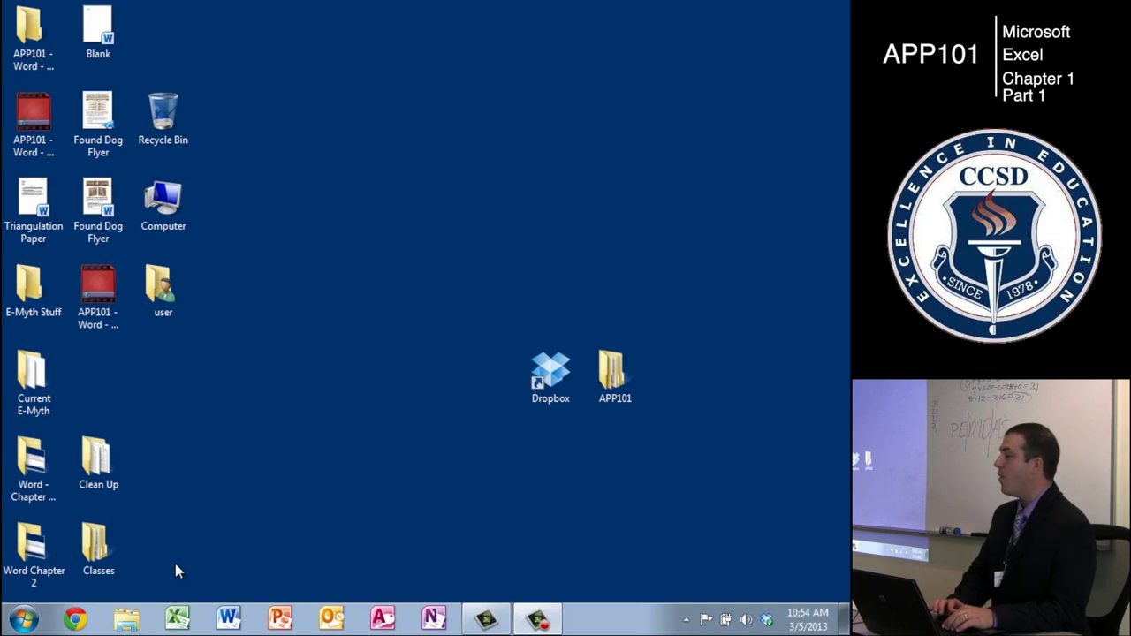
- Launch Microsoft Excel 2010 with a blank workbook and maximize its window
left_click(16, 627)
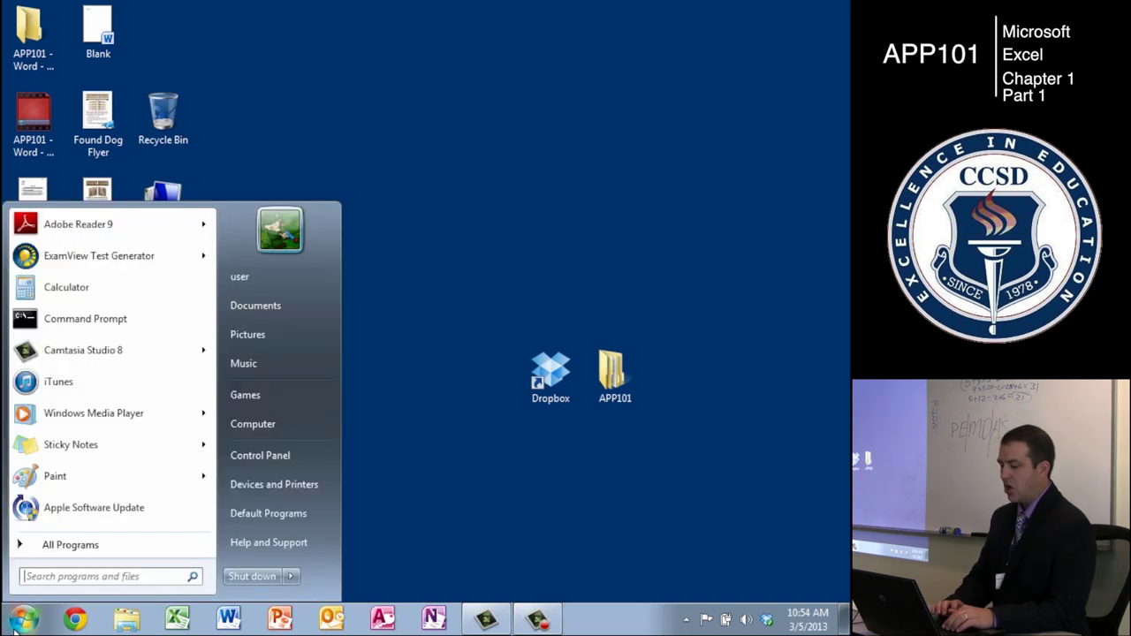
type("excel")
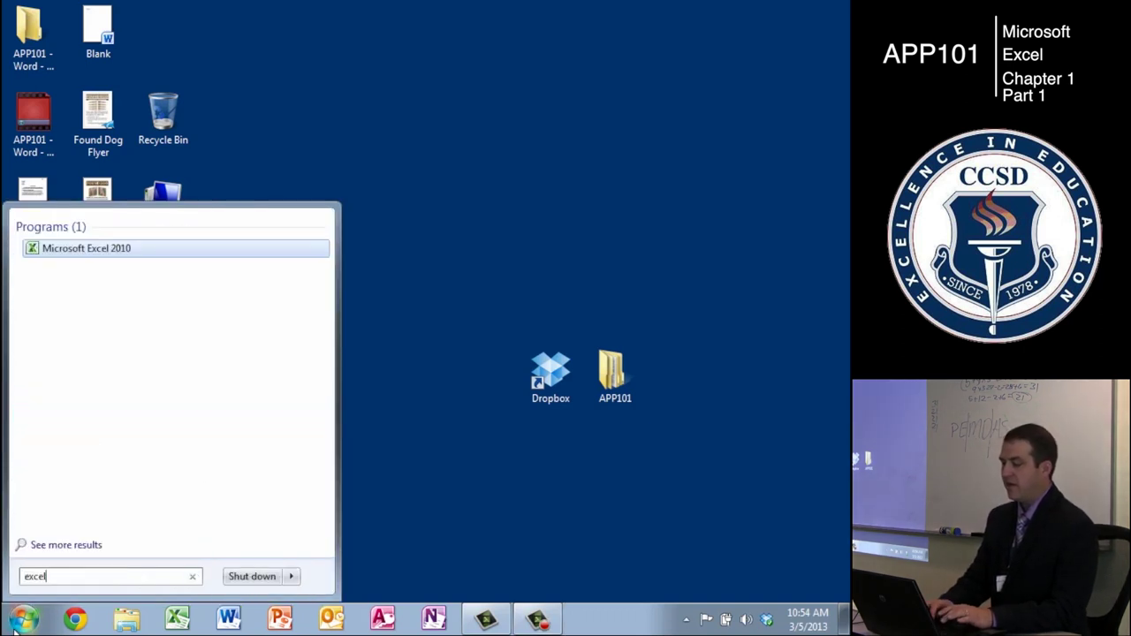
left_click(108, 251)
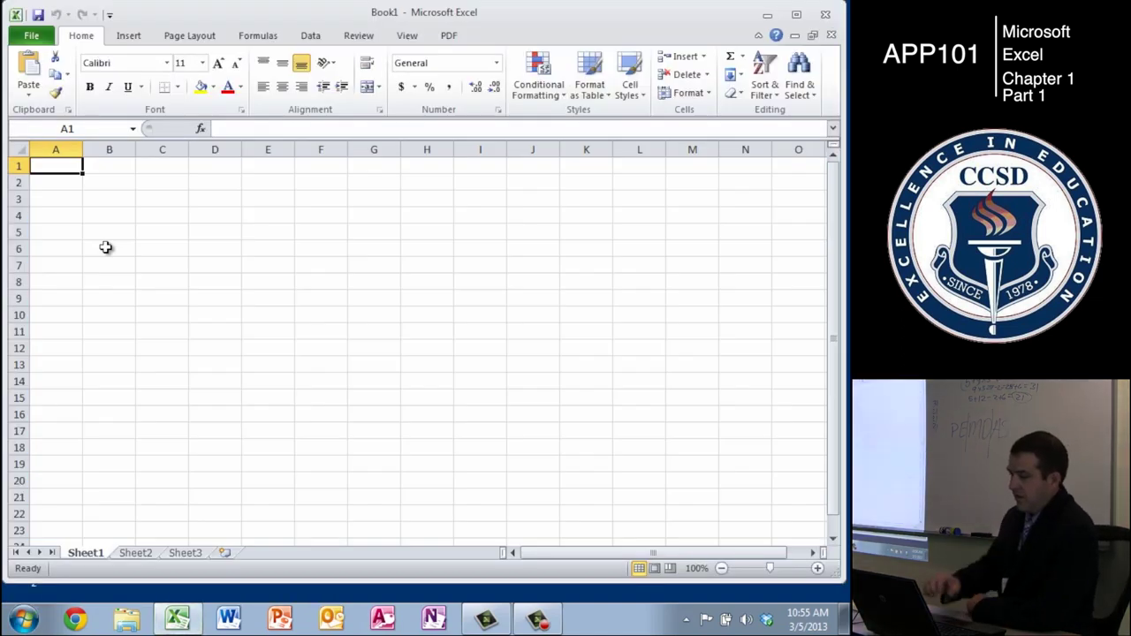
left_click(797, 15)
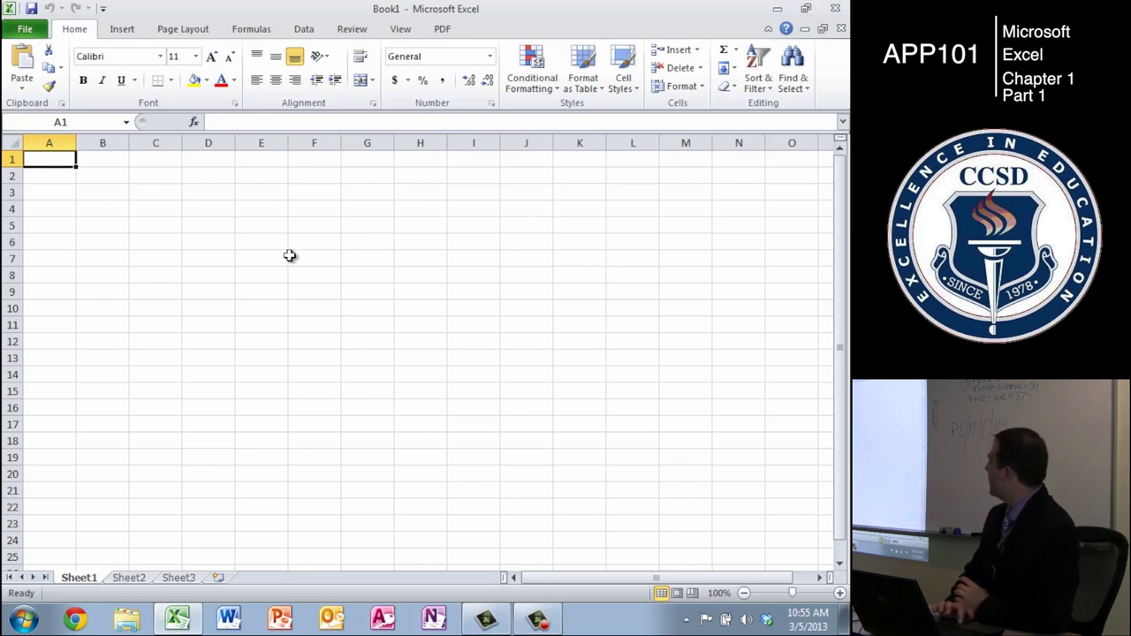
left_click(40, 161)
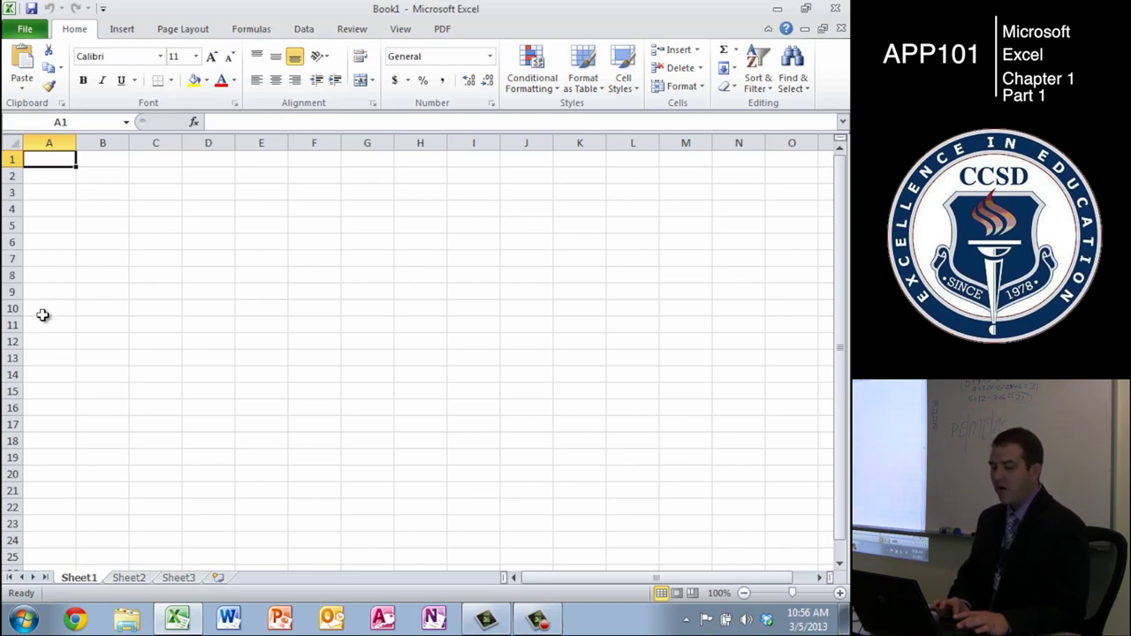
left_click(44, 344)
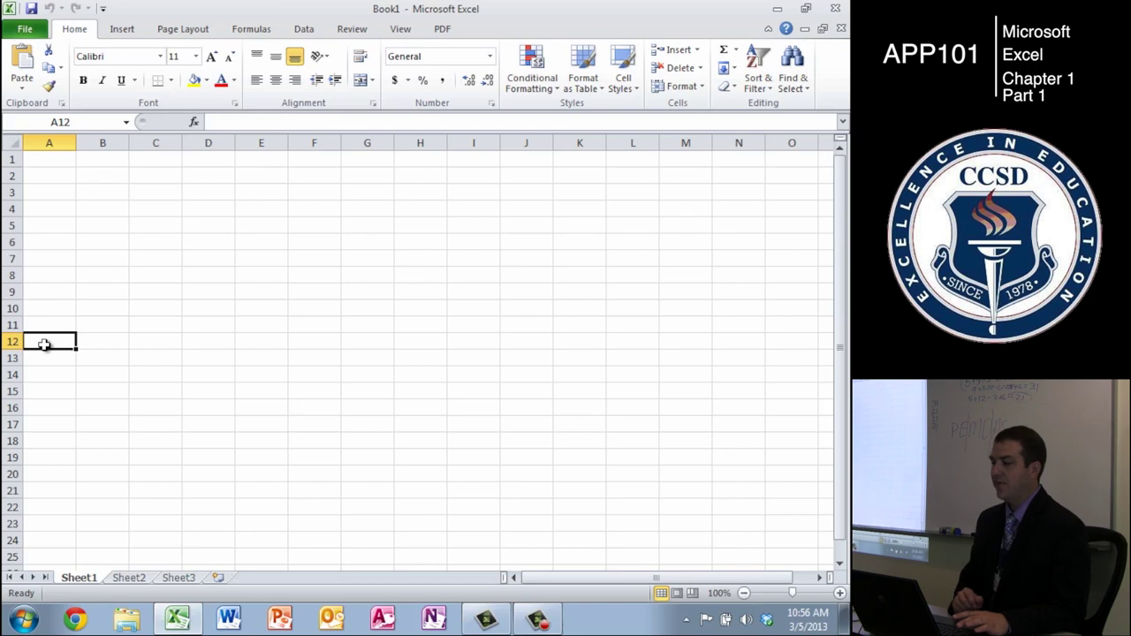
left_click(421, 246)
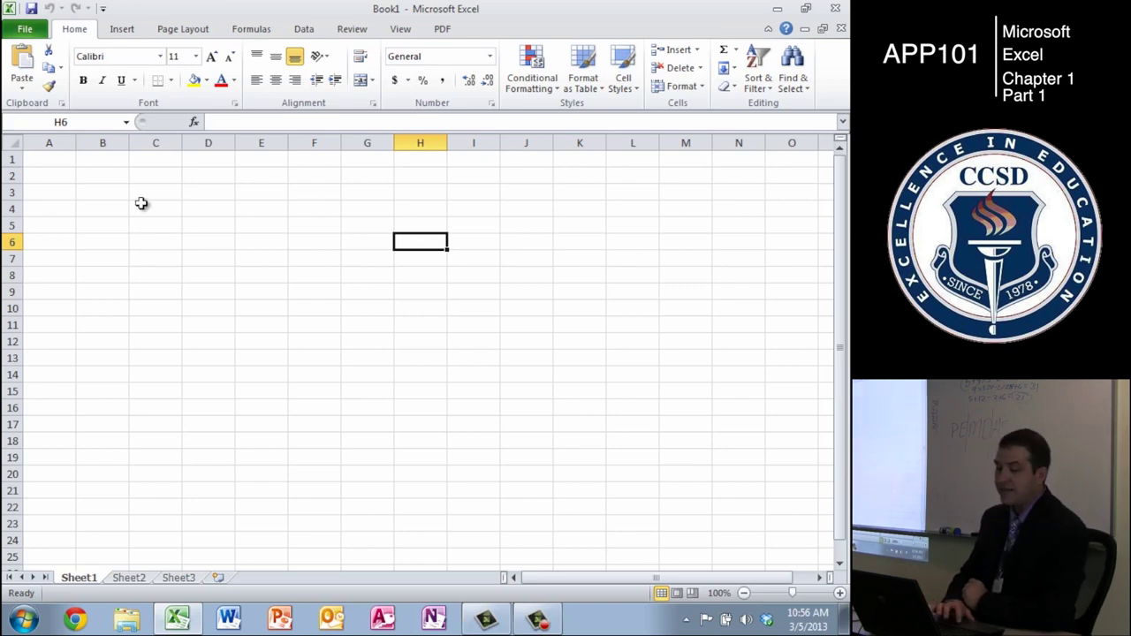
- Enter the text "This is an awesome calculation program" in cell A1
left_click(43, 157)
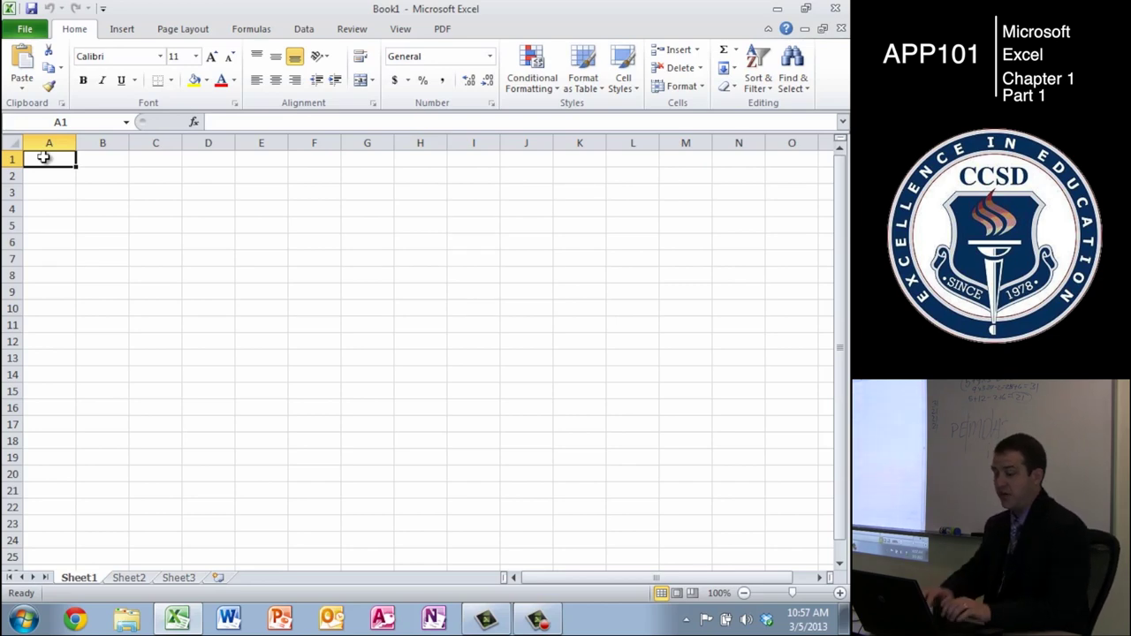
type("This")
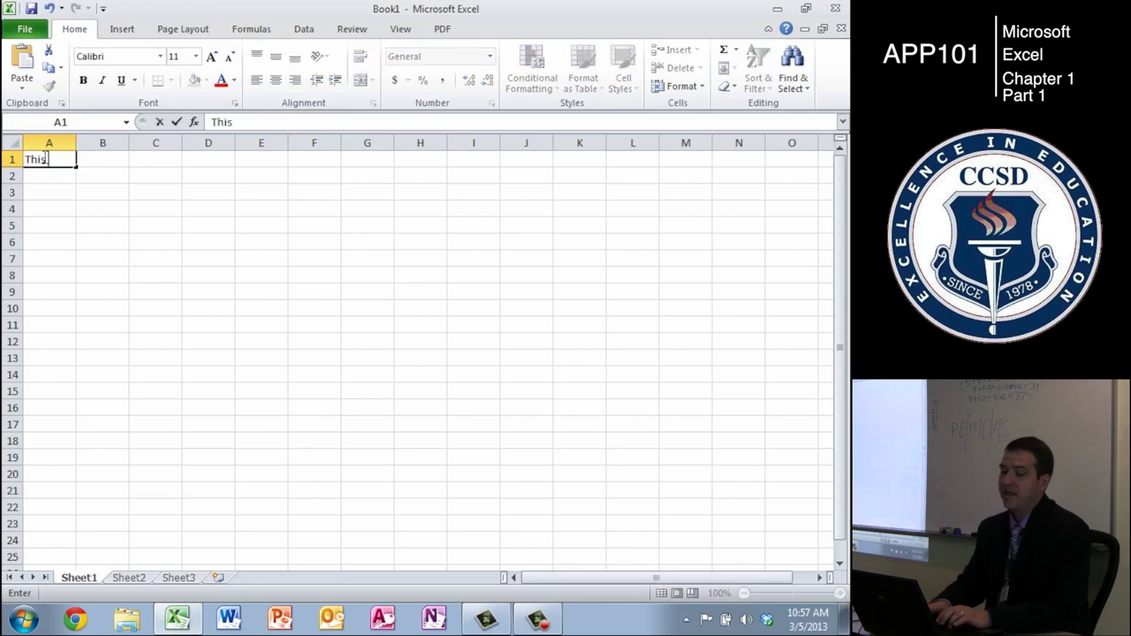
type(" is an awesome")
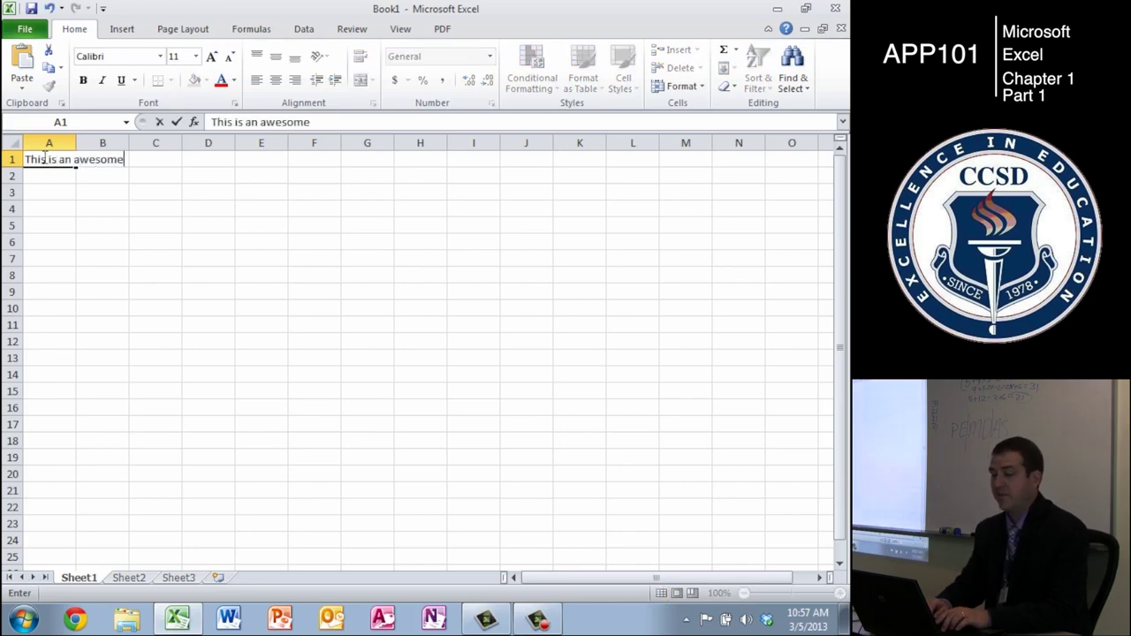
type(" calculation program")
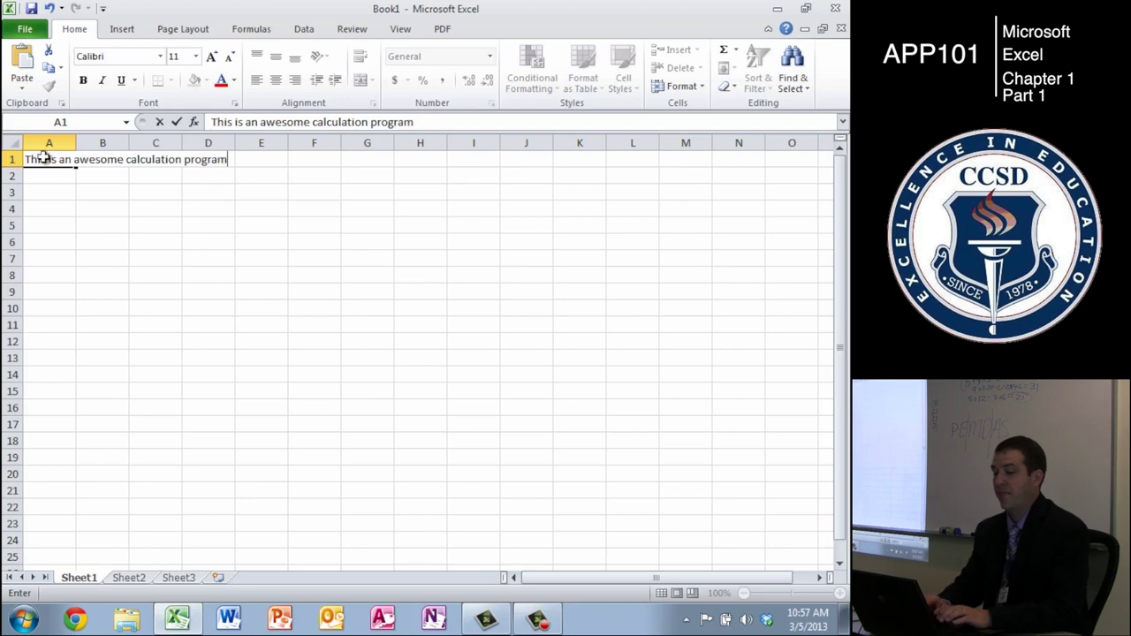
key("Return")
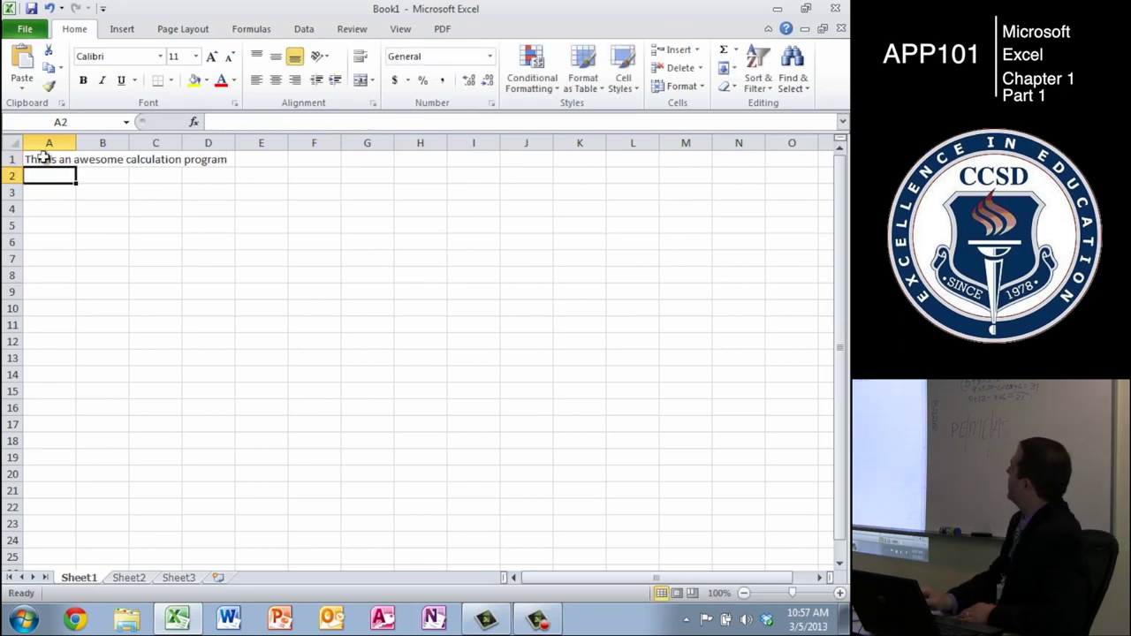
- Enter a short greeting with a person's first name in cell B1
key("Up")
key("Right")
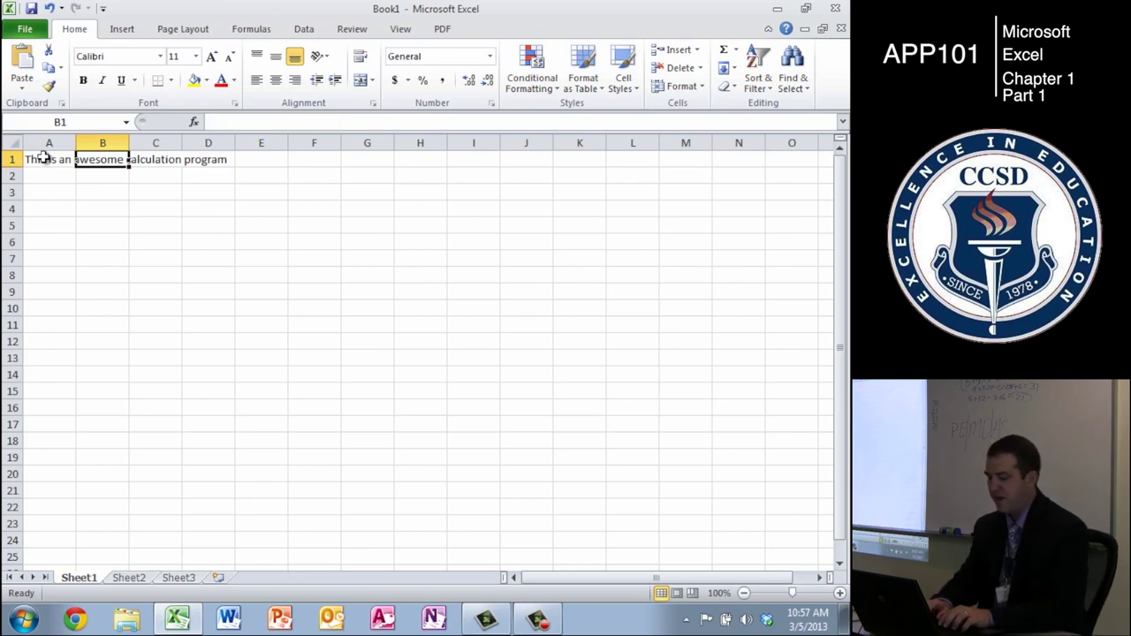
type("Hello Jen.")
key("Return")
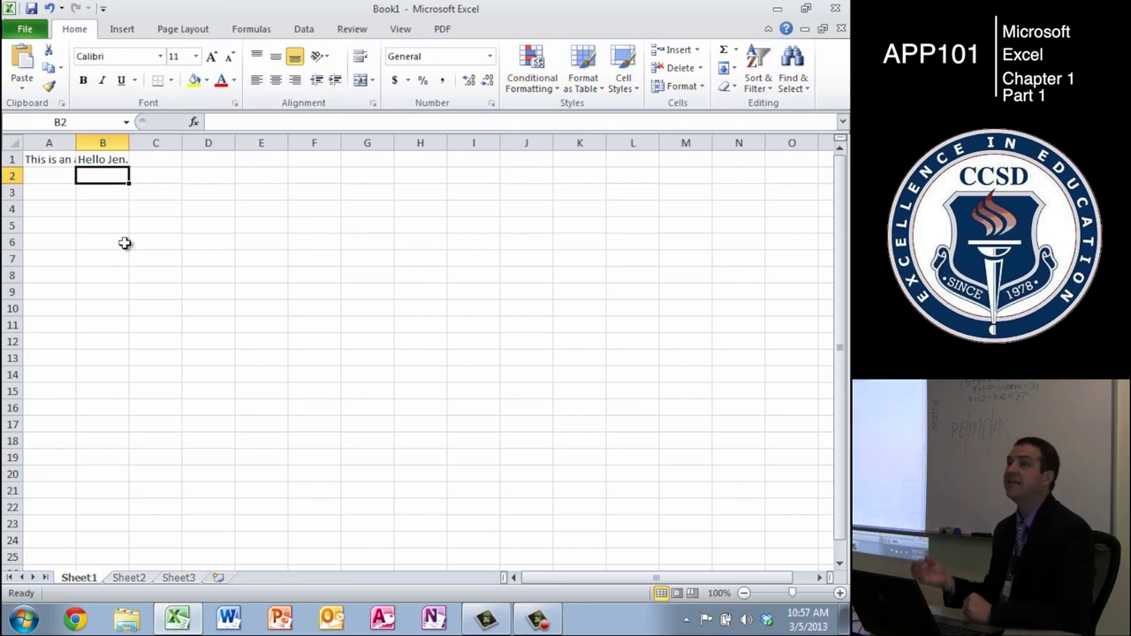
- Check the full text of A1, then delete the contents of cells B1 and A1
key("Up")
key("Left")
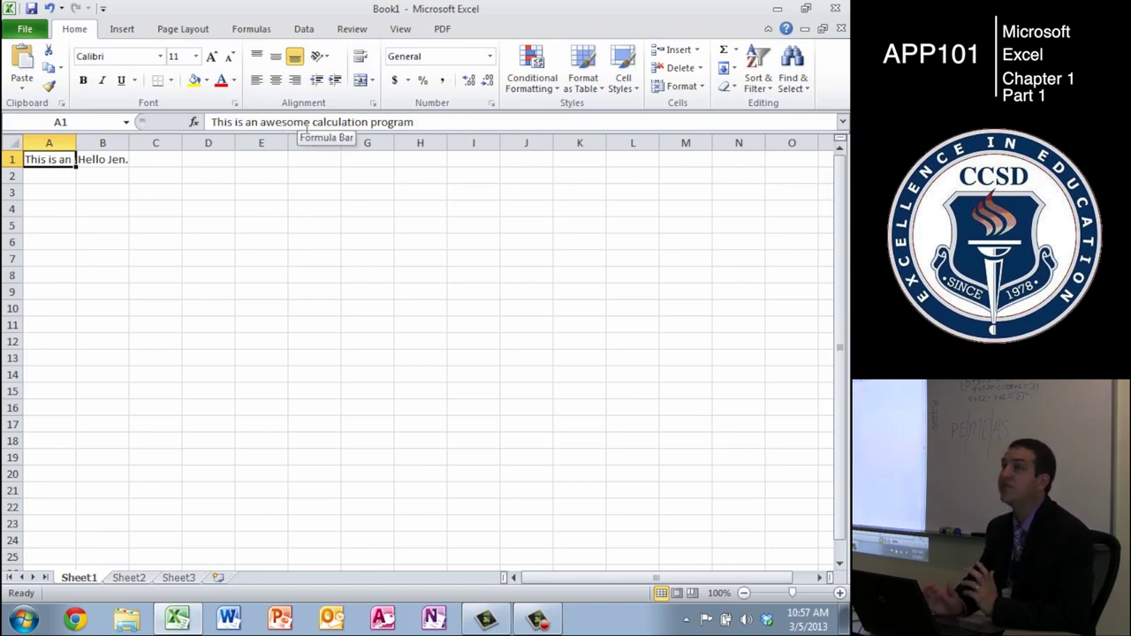
key("Right")
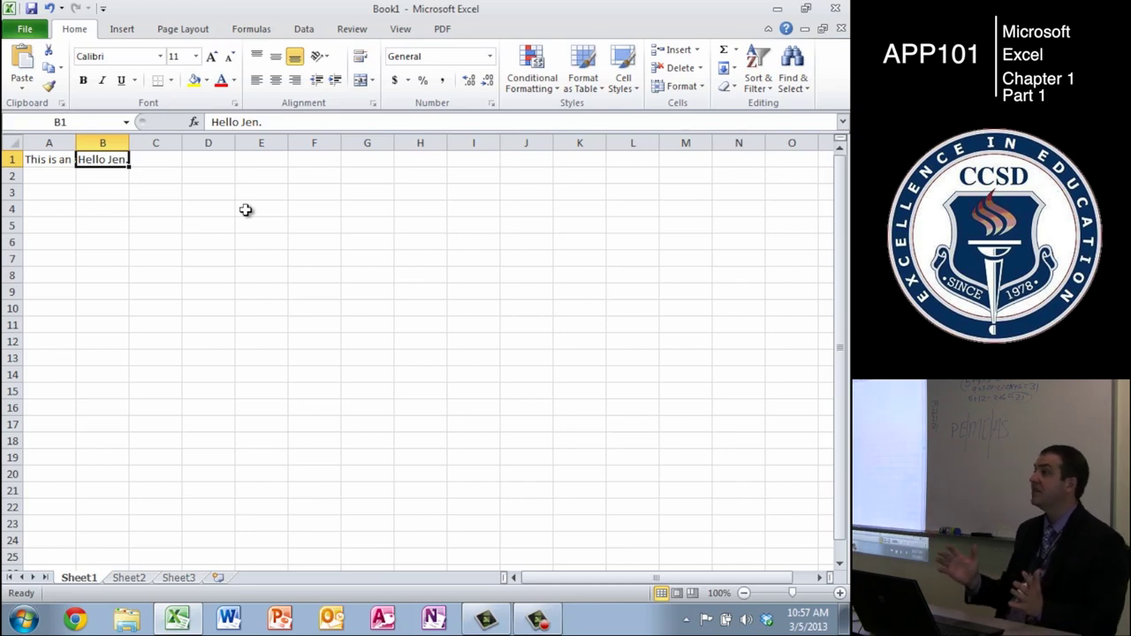
key("Delete")
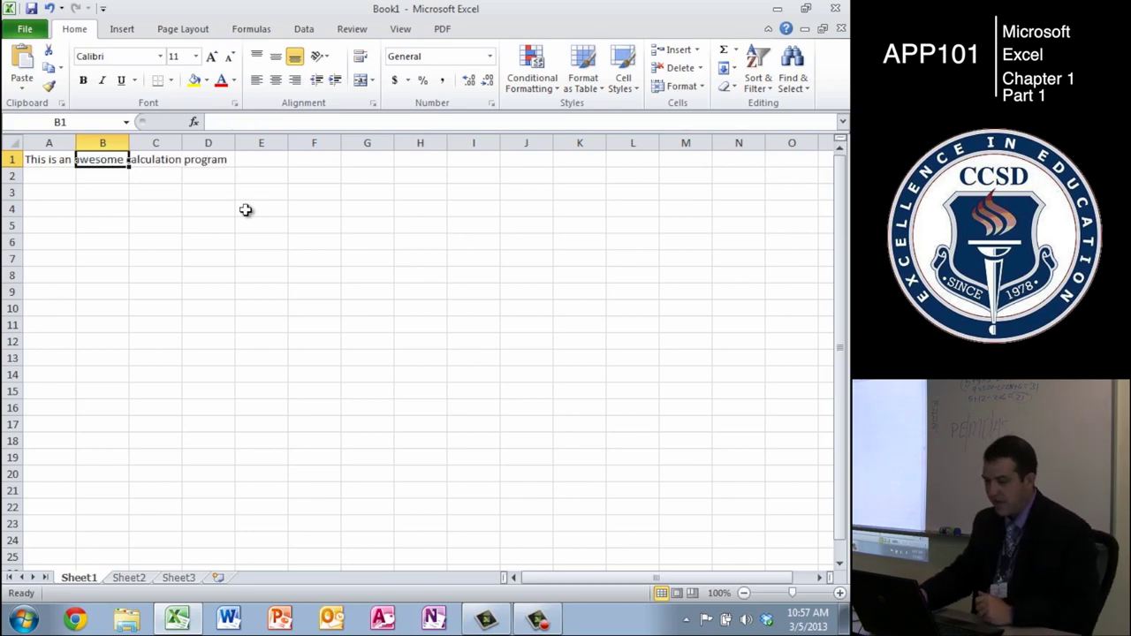
key("Left")
key("Delete")
- Enter the numbers 1, 2 and 3 in cells A1 to A3
key("Down")
key("Right")
key("Left")
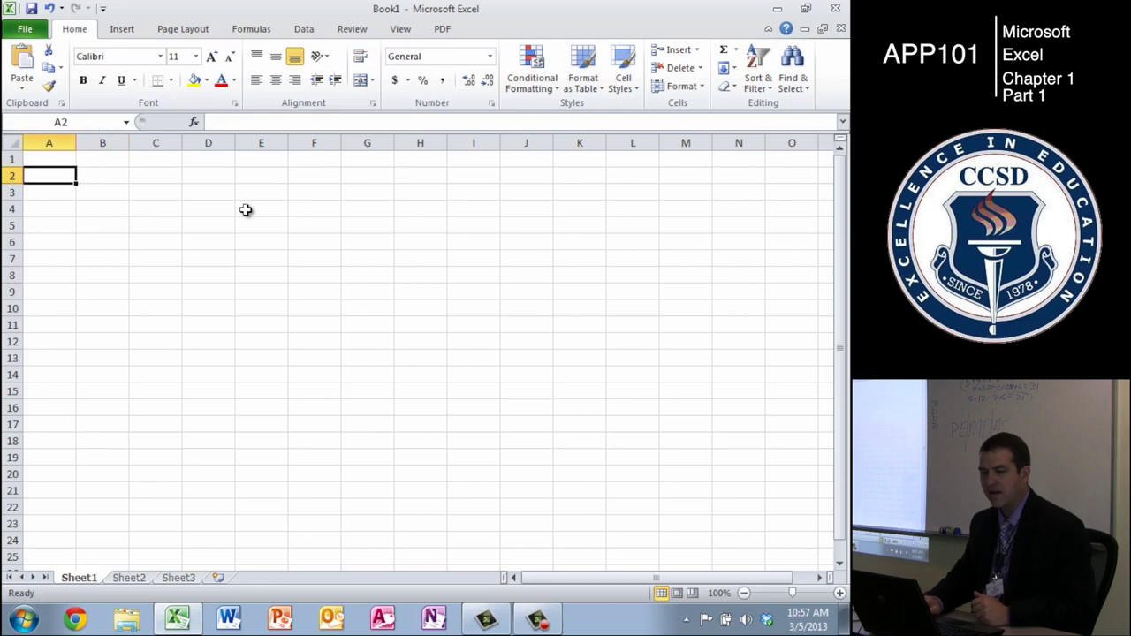
key("Up")
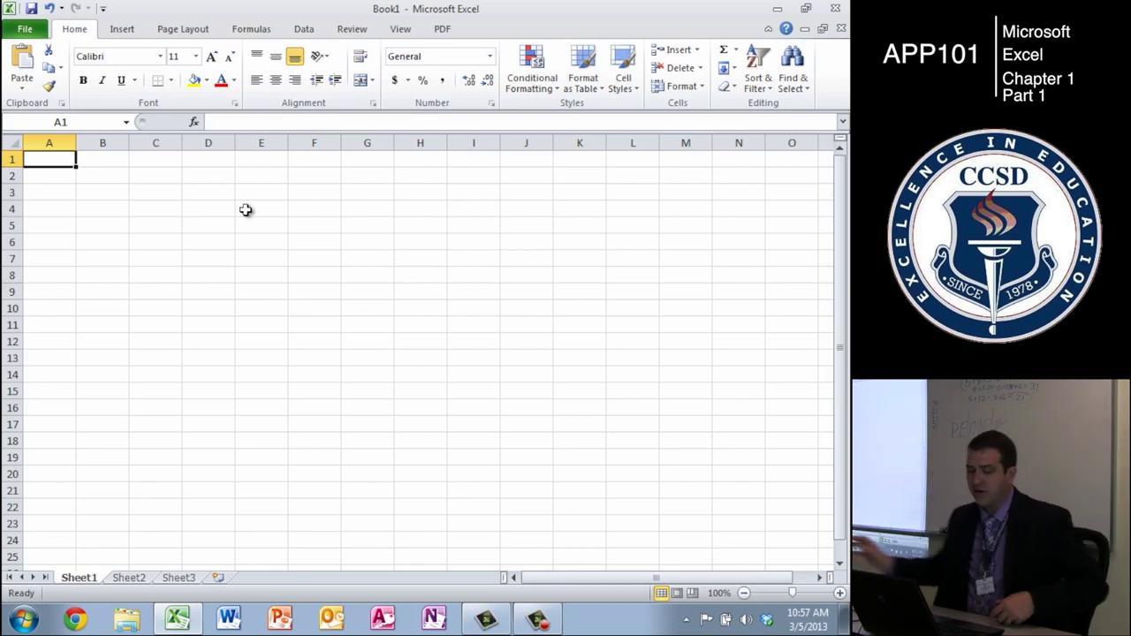
type("1")
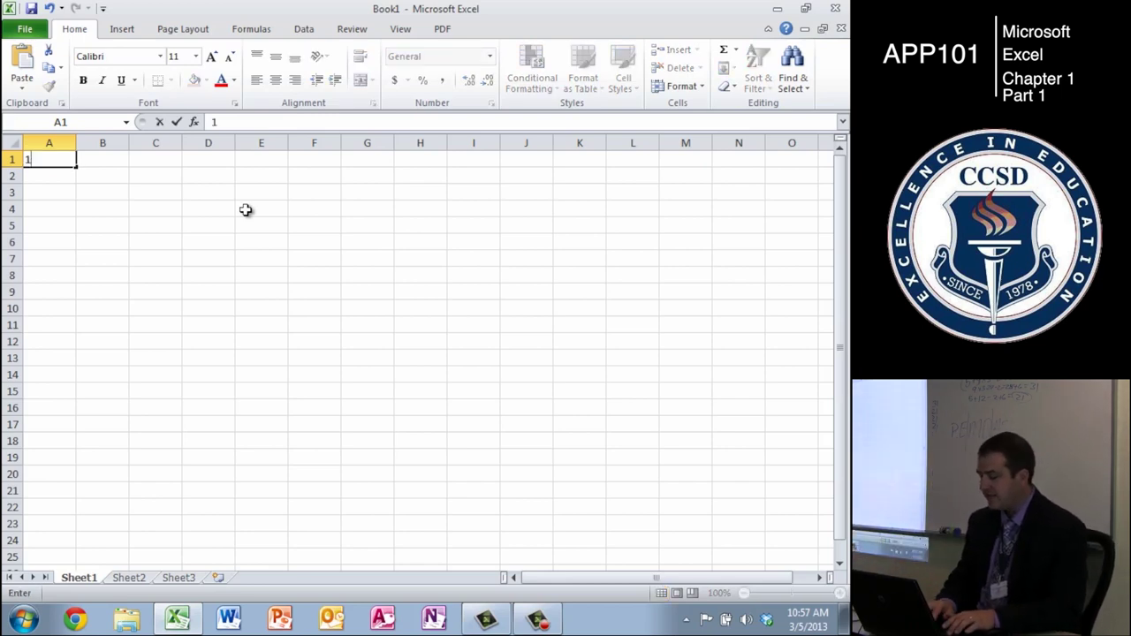
key("Return")
type("2")
key("Return")
type("3")
key("Return")
- Extend the number series in A1:A3 down to cell A19 with AutoFill
key("Up")
key("Up")
key("Up")
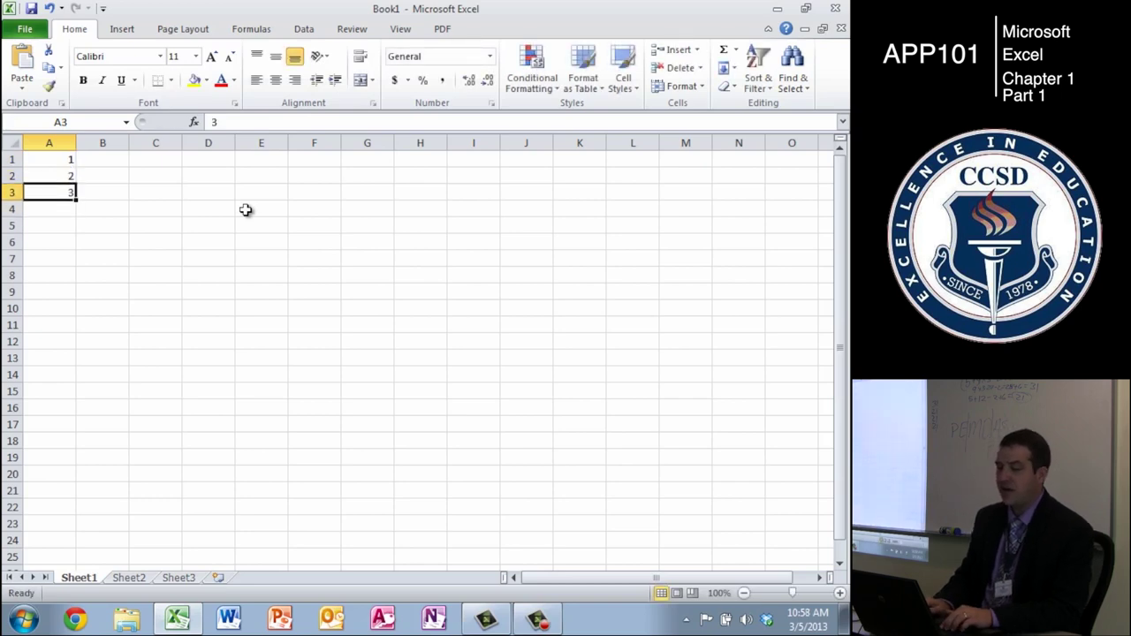
key("shift+Down")
key("shift+Down")
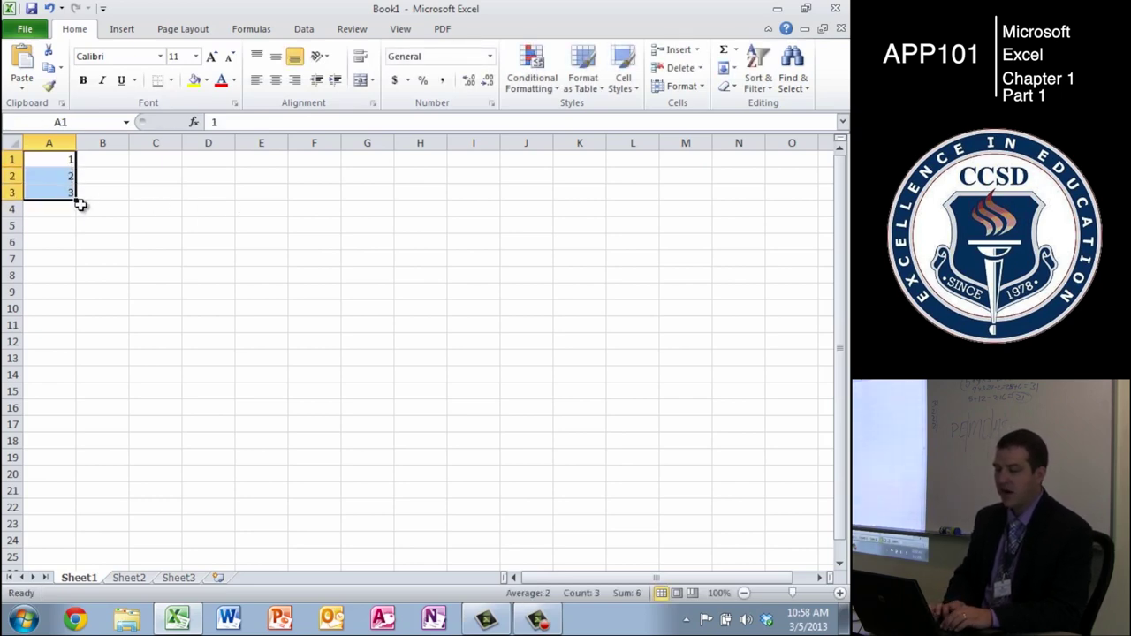
left_click_drag(76, 200, 40, 468)
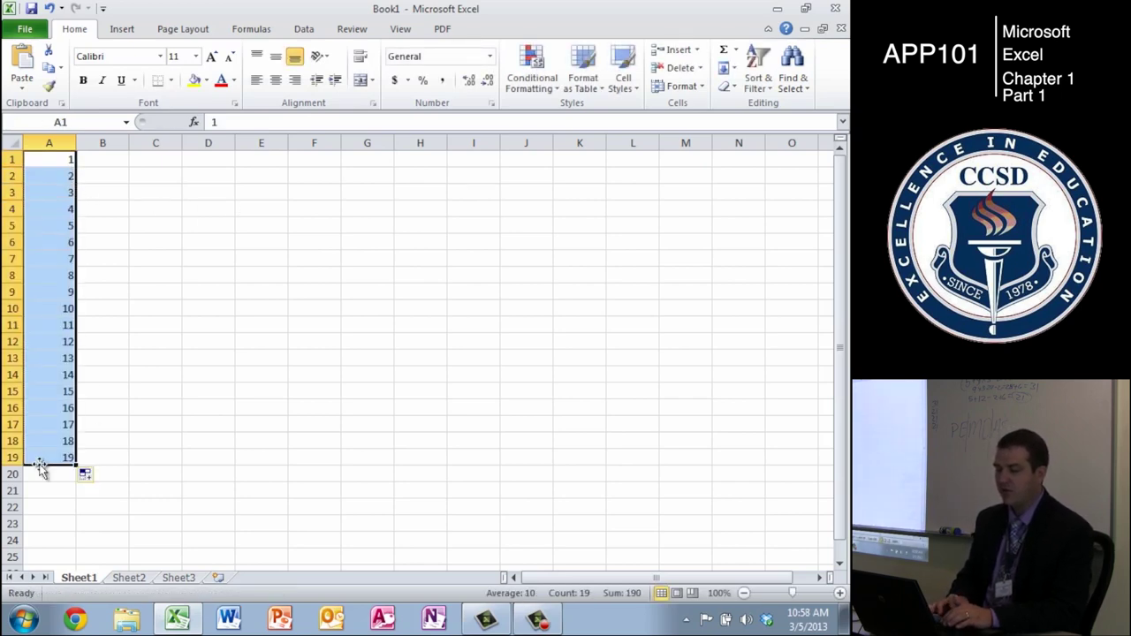
left_click(226, 466)
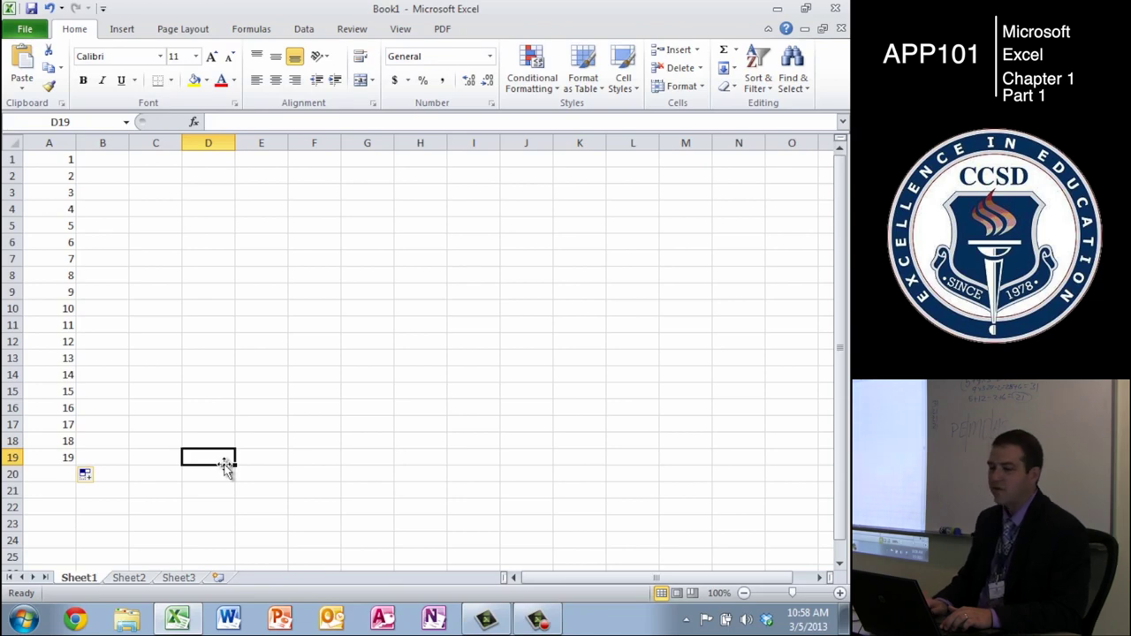
- Delete the number series from cells A1:A19
key("Left")
key("Left")
key("Left")
key("shift+Up")
key("shift+Up")
key("shift+Up")
key("shift+Up")
key("shift+Up")
key("shift+Up")
key("shift+Up")
key("shift+Up")
key("shift+Up")
key("shift+Up")
key("shift+Up")
key("shift+Up")
key("shift+Up")
key("shift+Up")
key("shift+Up")
key("shift+Up")
key("shift+Up")
key("shift+Up")
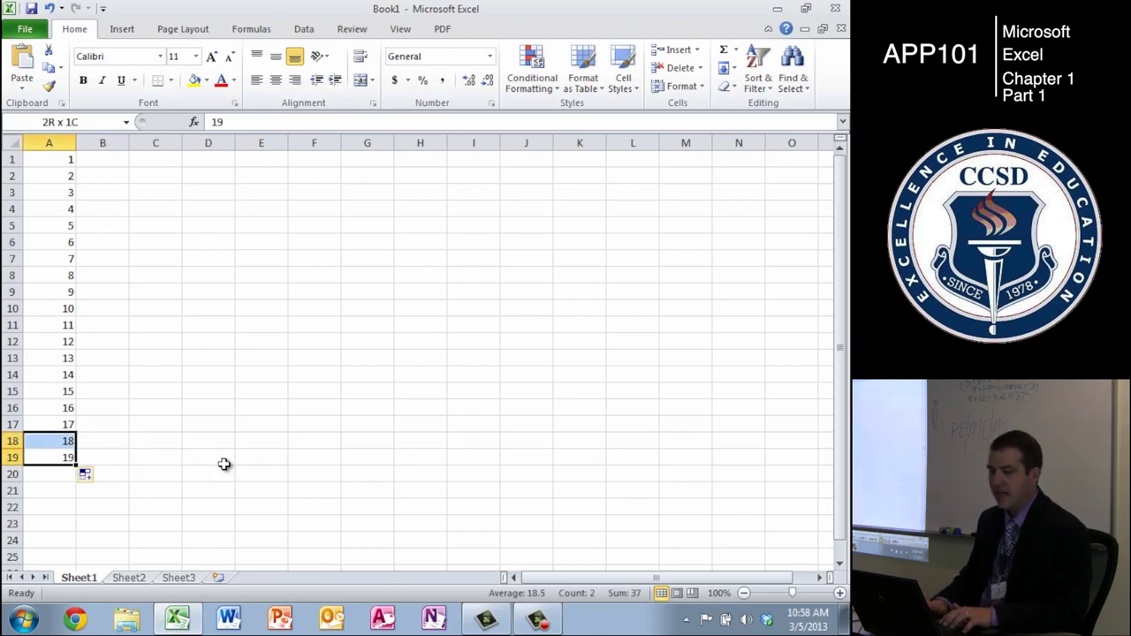
key("Delete")
- Enter the letters a, b and c in cells A1 to A3
key("Left")
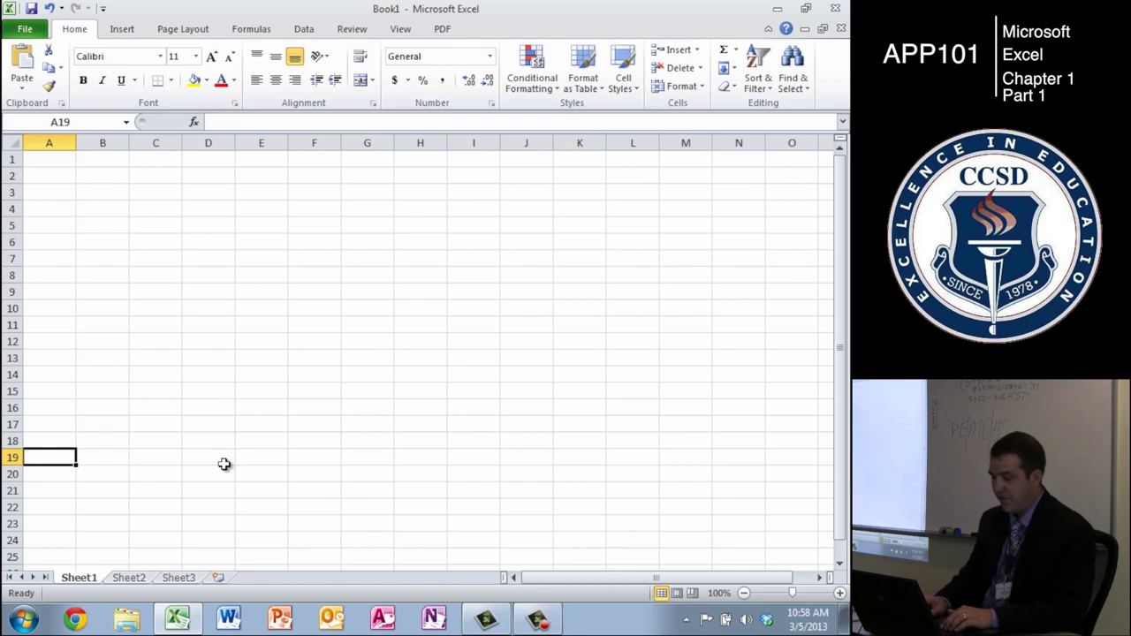
key("Up")
key("Up")
key("Up")
key("Up")
key("Up")
key("Up")
key("Up")
key("Up")
key("Up")
key("Up")
key("Up")
key("Up")
key("Up")
key("Up")
key("Up")
key("Up")
key("Up")
key("Up")
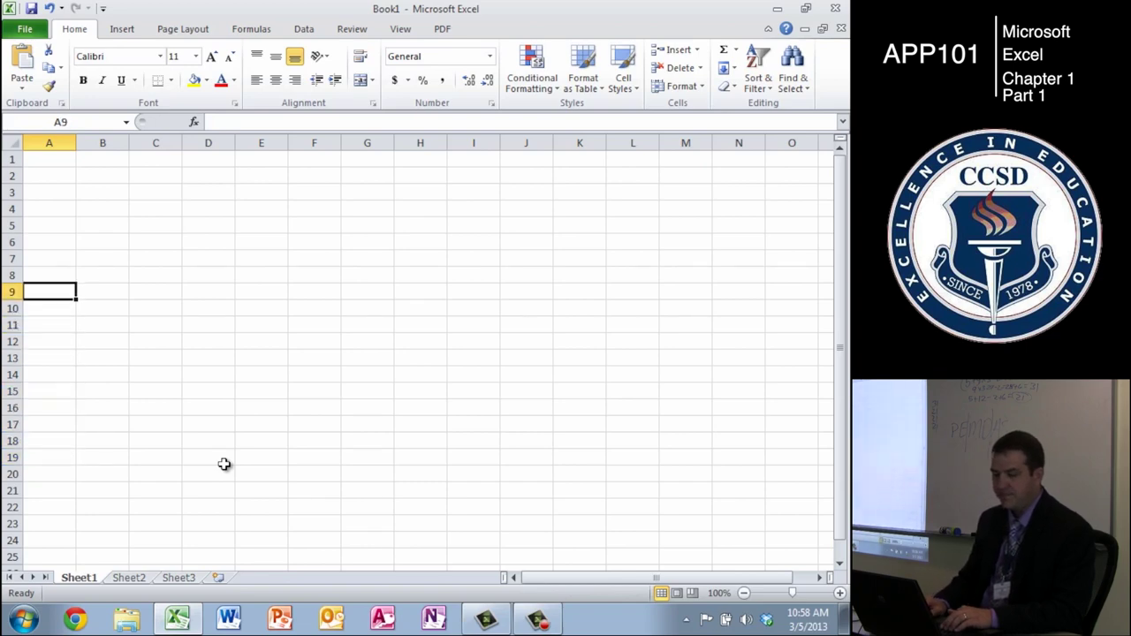
type("a")
key("Return")
type("b")
key("Return")
type("c")
- Use AutoFill to extend the letters in A1:A3 down to cell A19
key("Up")
key("Up")
key("shift+Down")
key("shift+Down")
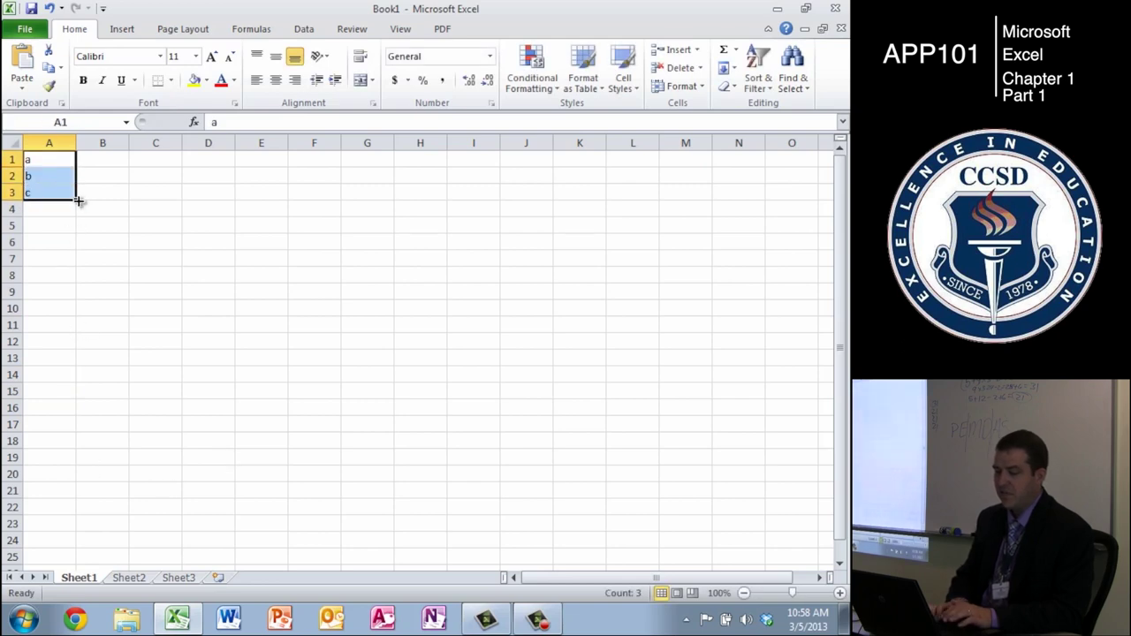
left_click_drag(76, 200, 72, 466)
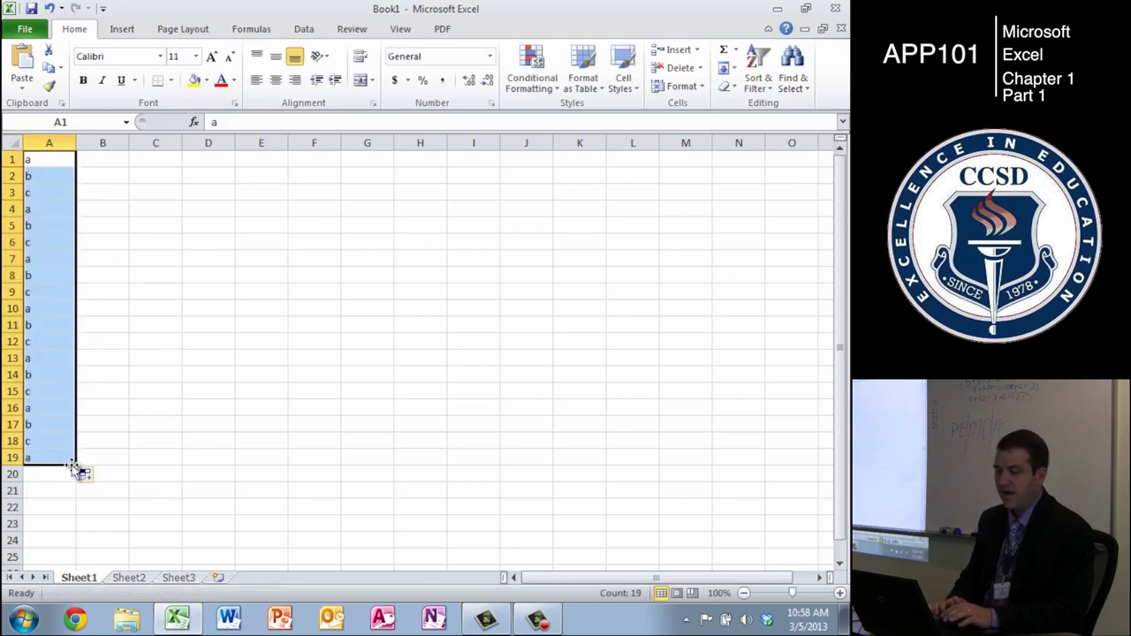
left_click(353, 469)
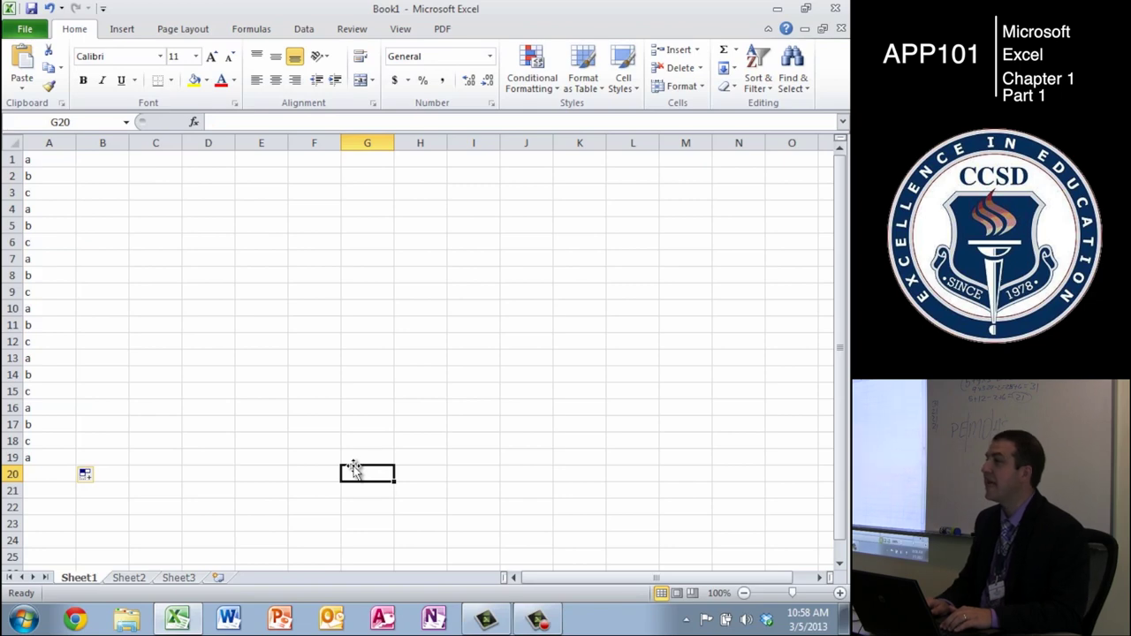
- Delete the letters from cells A1:A19
key("Left")
key("Left")
key("Left")
key("Left")
key("Left")
key("Left")
key("Up")
key("shift+Up")
key("shift+Up")
key("shift+Up")
key("shift+Up")
key("shift+Up")
key("shift+Up")
key("shift+Up")
key("shift+Up")
key("shift+Up")
key("shift+Up")
key("shift+Up")
key("shift+Up")
key("shift+Up")
key("shift+Up")
key("shift+Up")
key("shift+Up")
key("shift+Up")
key("shift+Up")
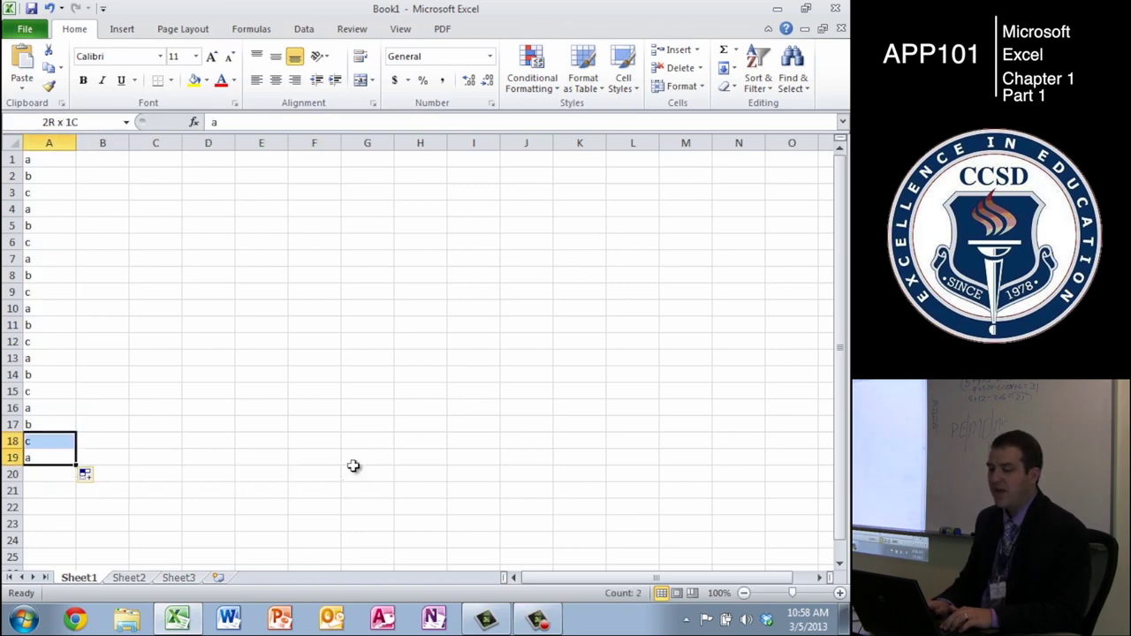
key("Delete")
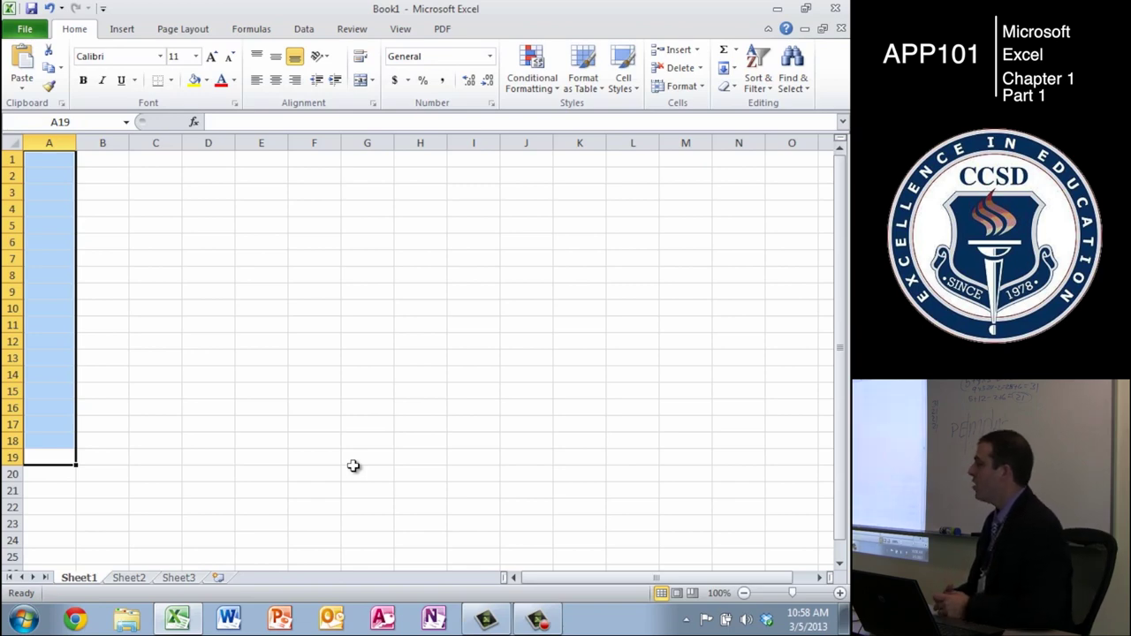
- Enter the numbers 3, 6 and 9 in cells A1 to A3
key("Up")
key("Up")
key("Up")
key("Up")
key("Up")
key("Up")
key("Up")
key("Up")
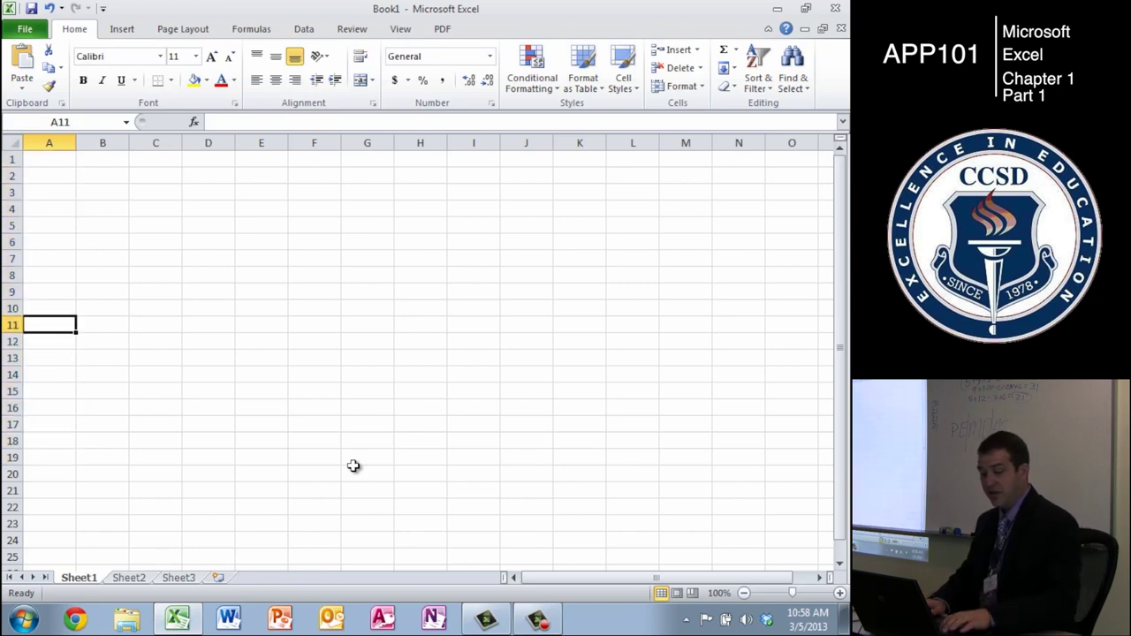
key("Up")
key("Up")
key("Up")
key("Up")
key("Up")
key("Up")
key("Up")
key("Up")
key("Up")
key("Up")
type("3")
key("Return")
type("6")
key("Return")
type("9")
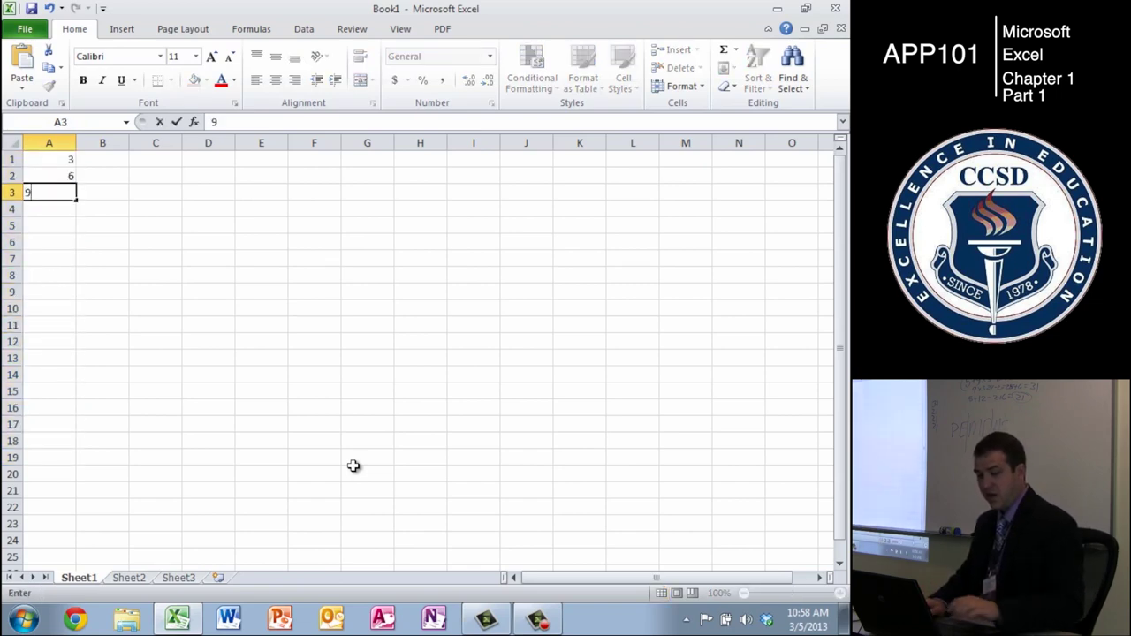
- Use AutoFill to extend the number series in A1:A3 down to cell A18
key("Up")
key("Up")
key("shift+Down")
key("shift+Down")
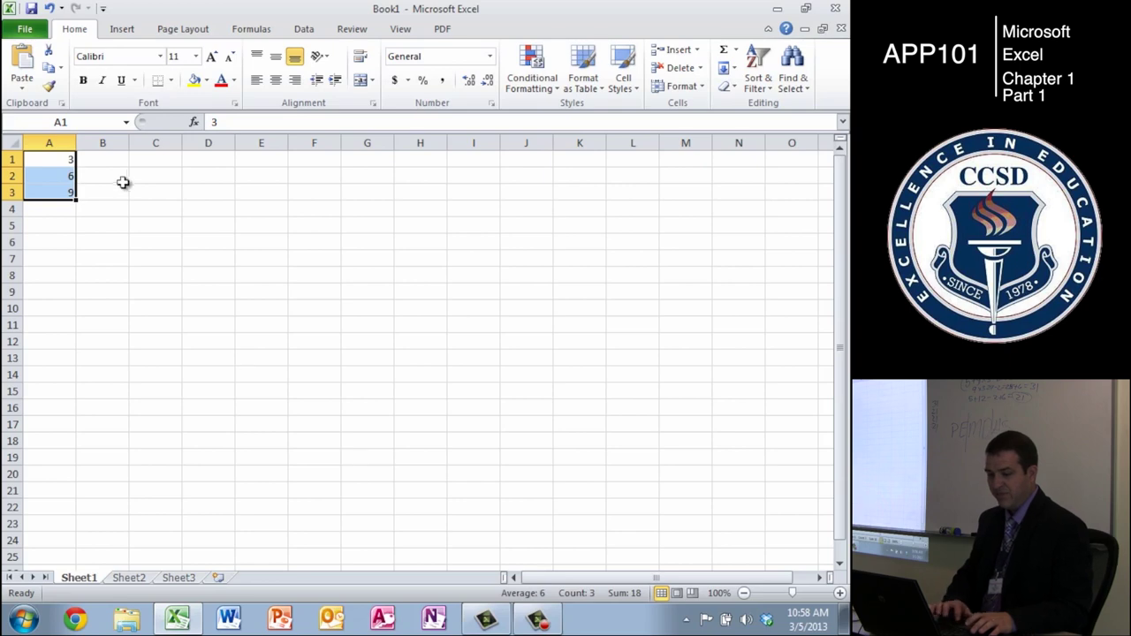
left_click_drag(76, 199, 51, 447)
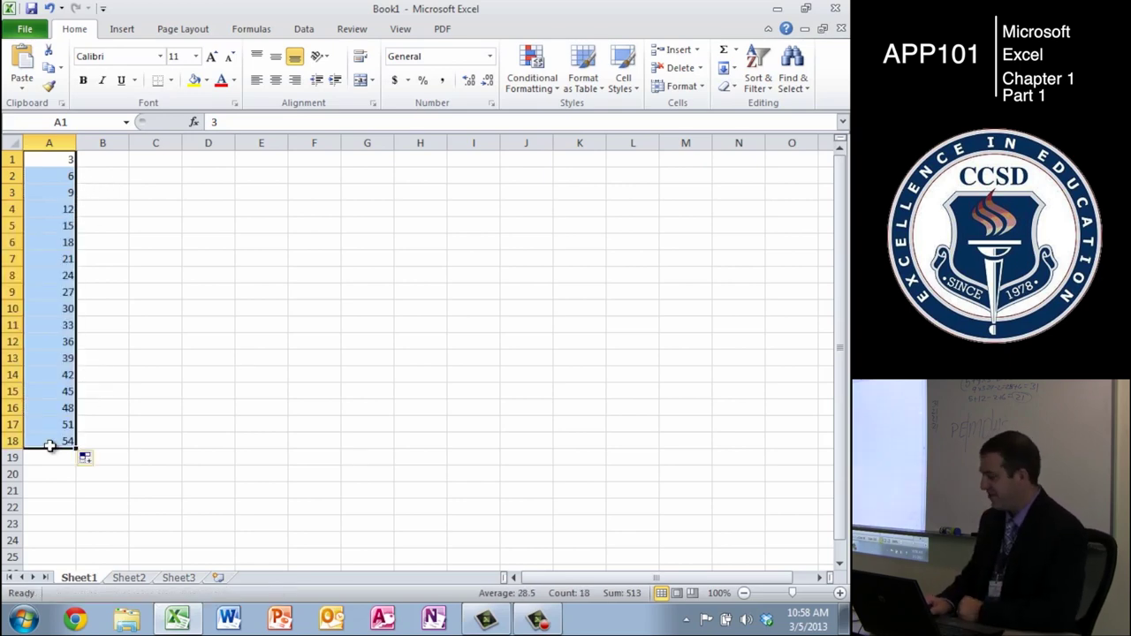
- Delete the numbers from cells A1:A18 and return to cell A1
key("Delete")
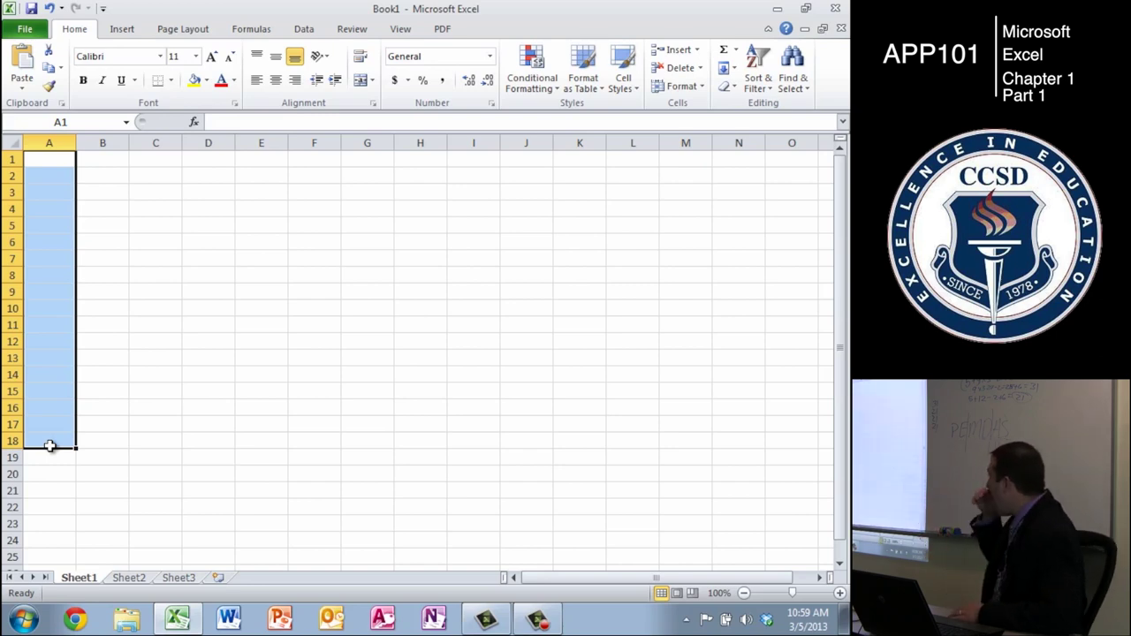
key("ctrl+Home")
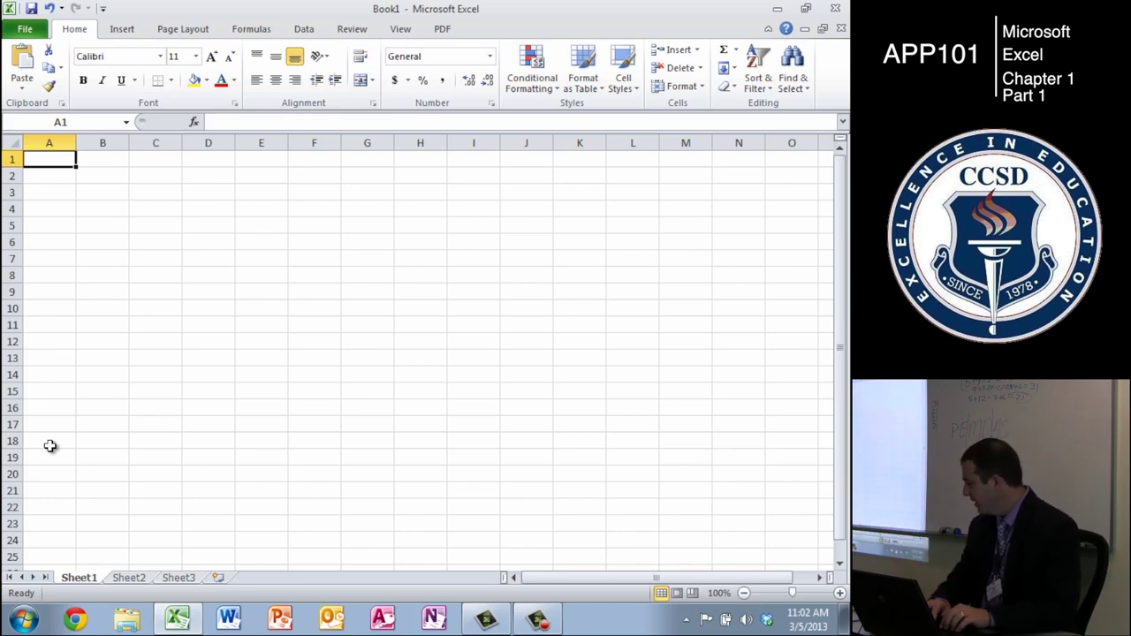
- Enter the titles "Save Sable River Foundation" in cell A1 and "Lifetime Fundraising Summary" in cell A2
type("Sa")
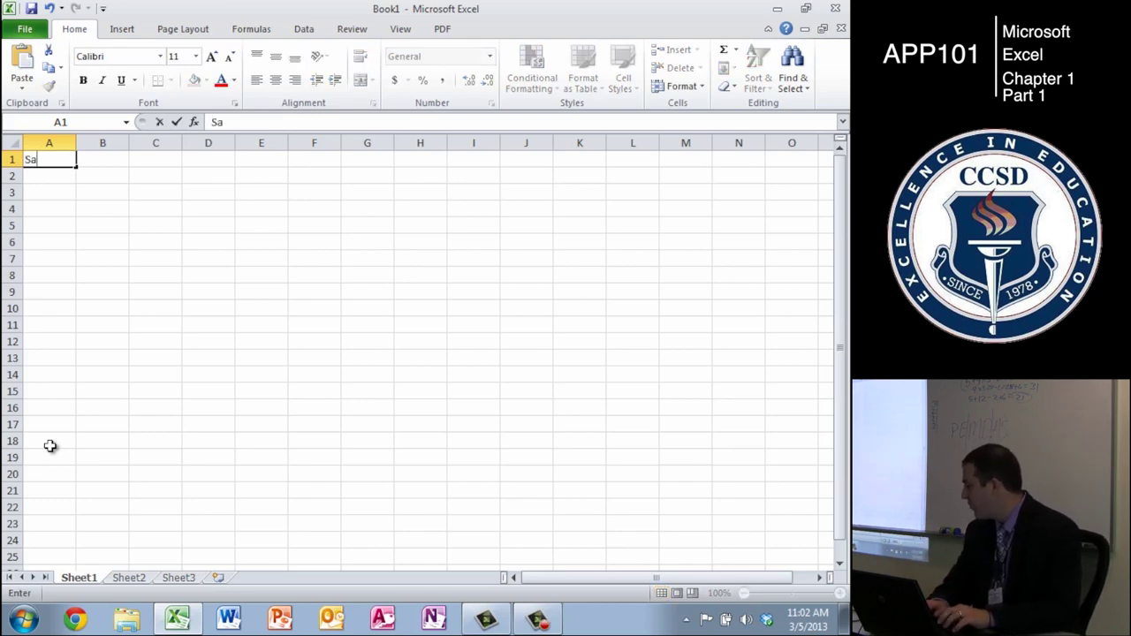
type("ve Sable")
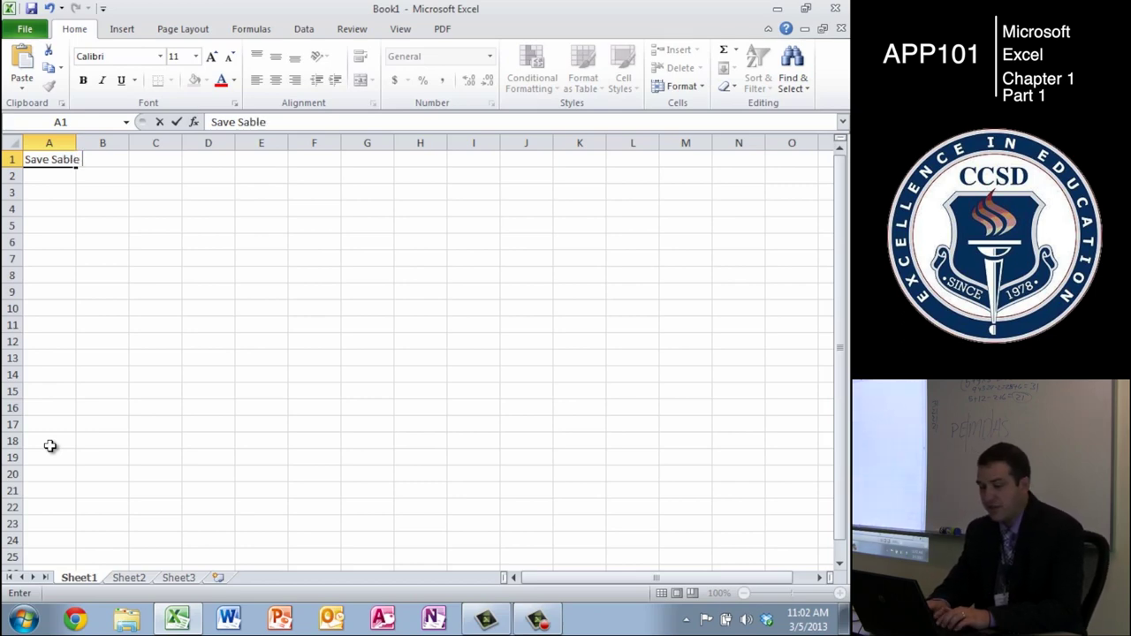
type(" River Foundation")
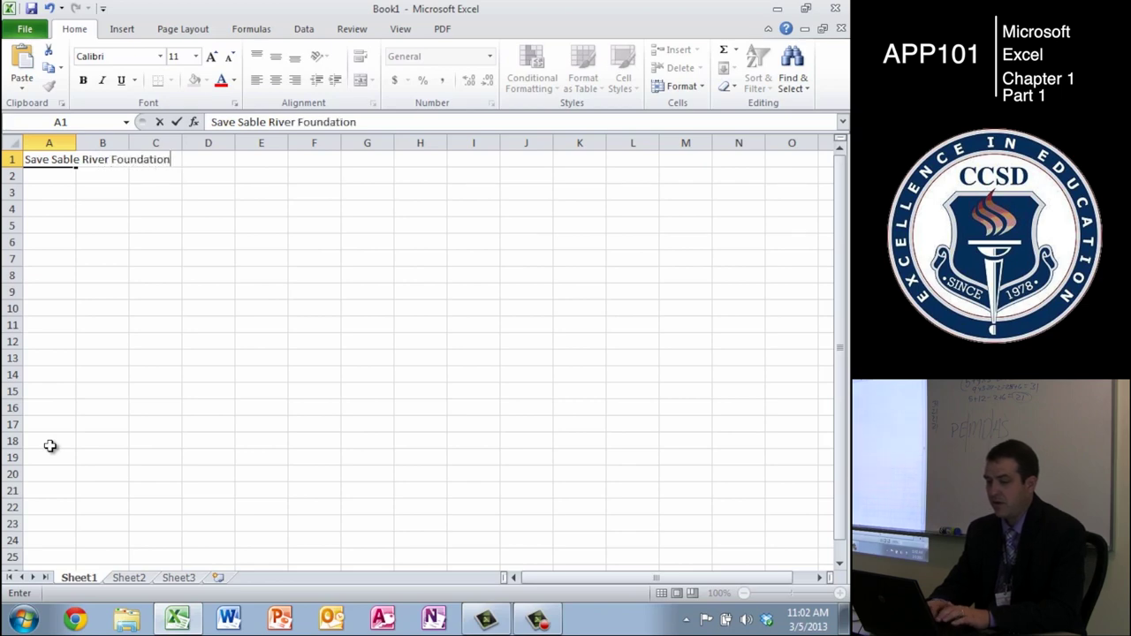
key("Return")
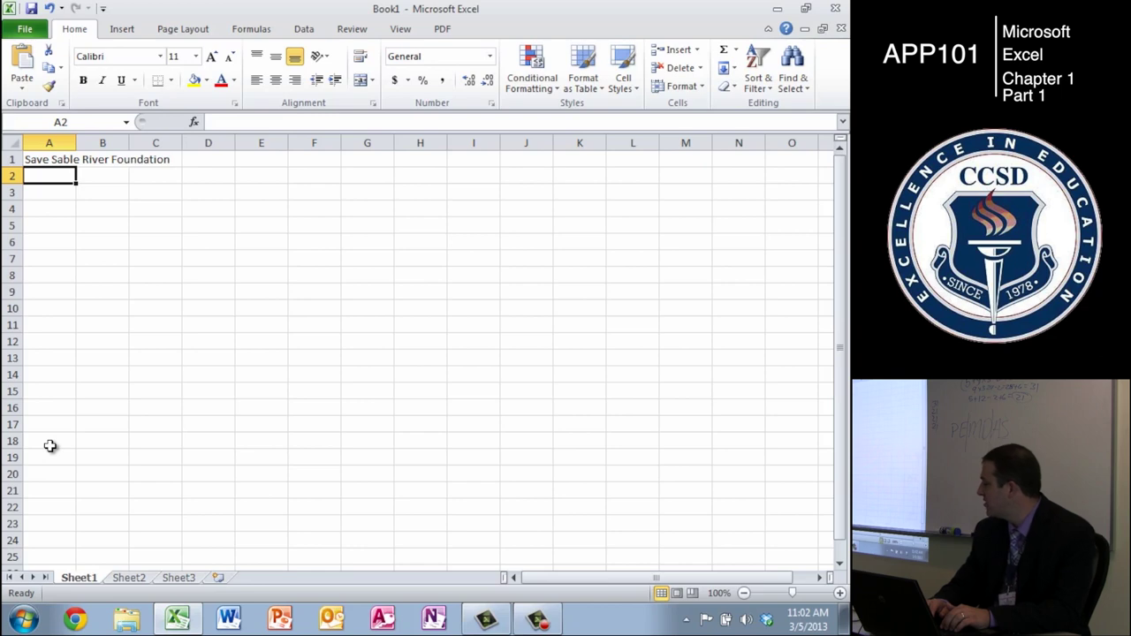
type("Life")
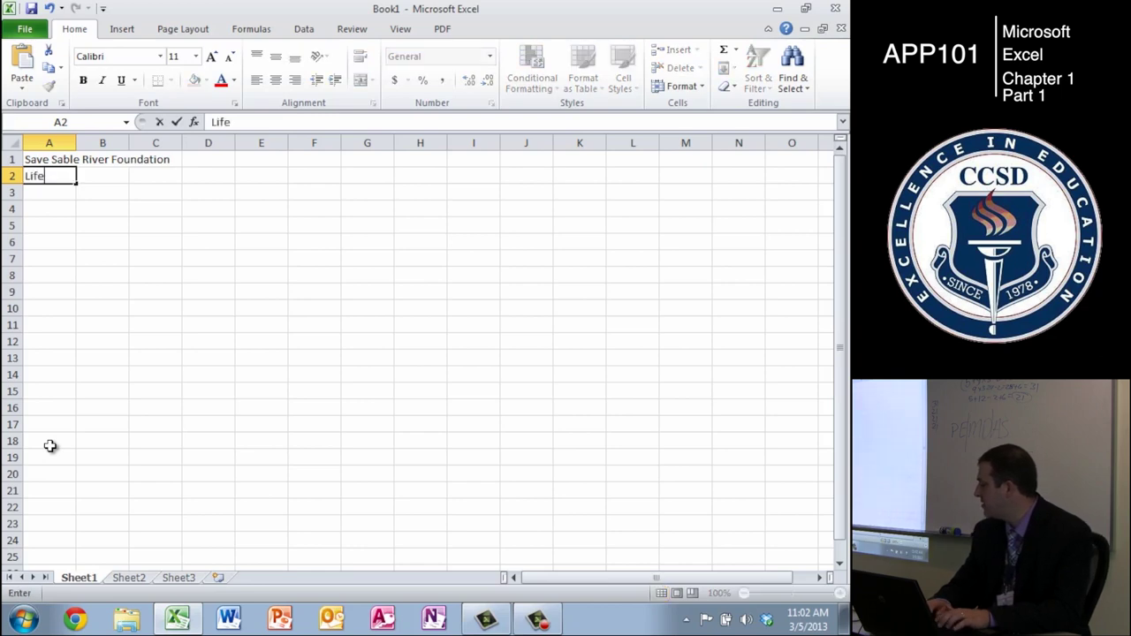
type("time Fundraisin")
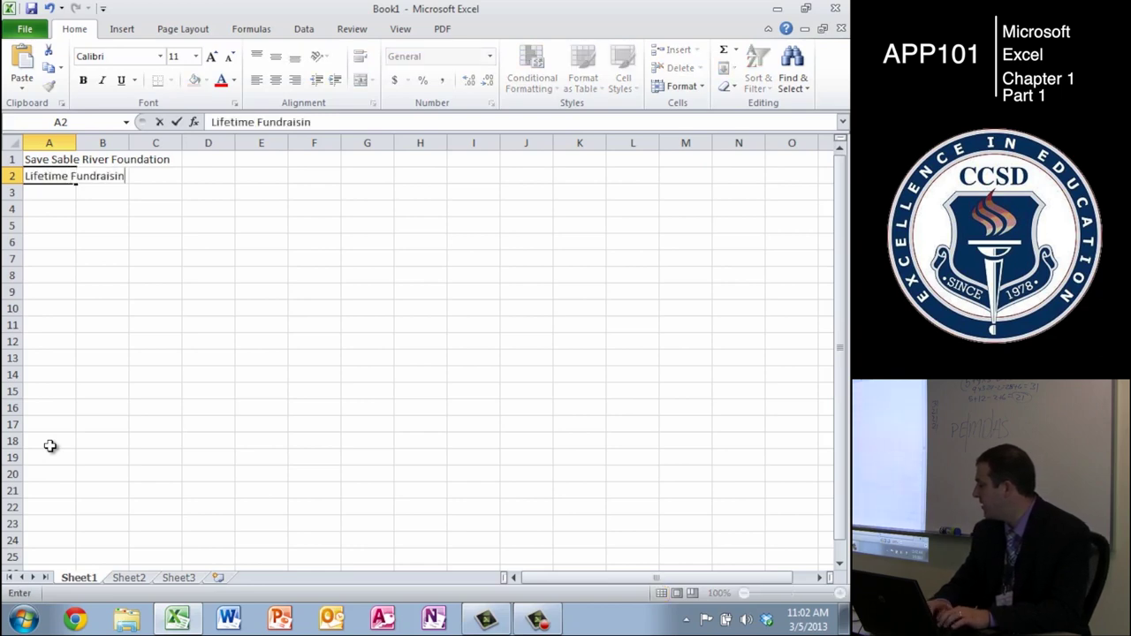
type("g Summary")
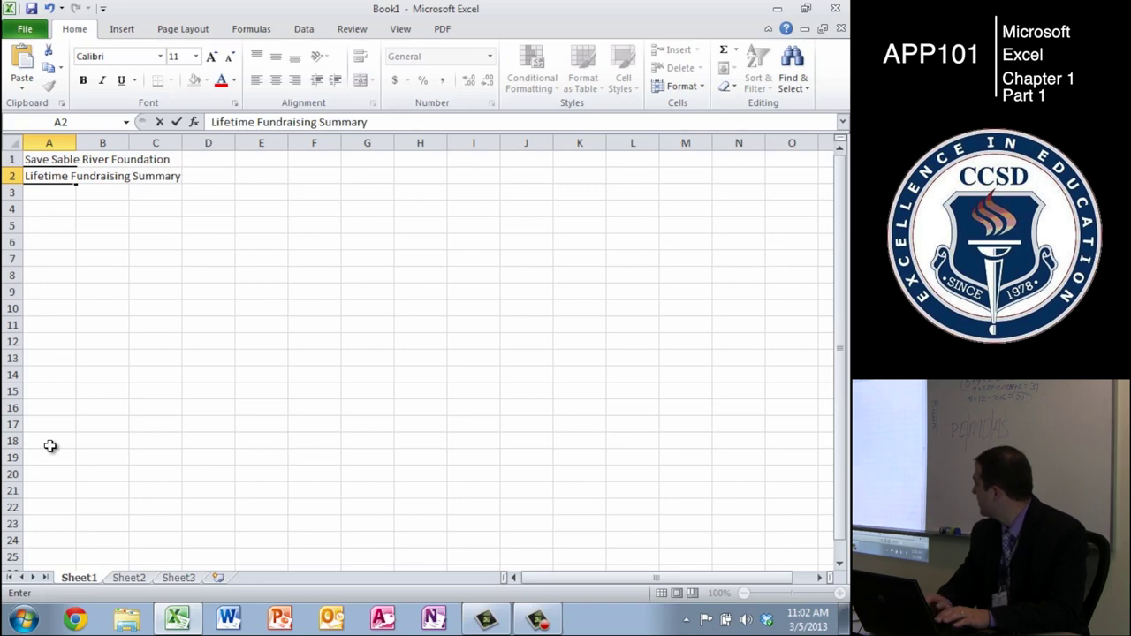
key("Return")
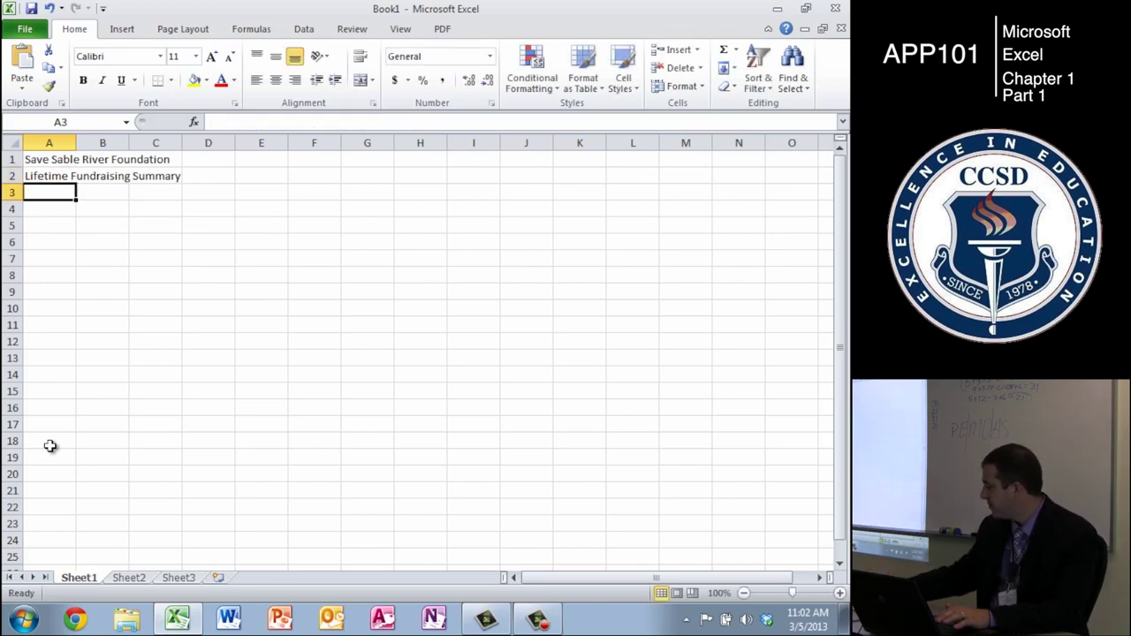
- Enter the column headings Allentown, Chaber City and Pattonsville in cells B3 to D3
key("Right")
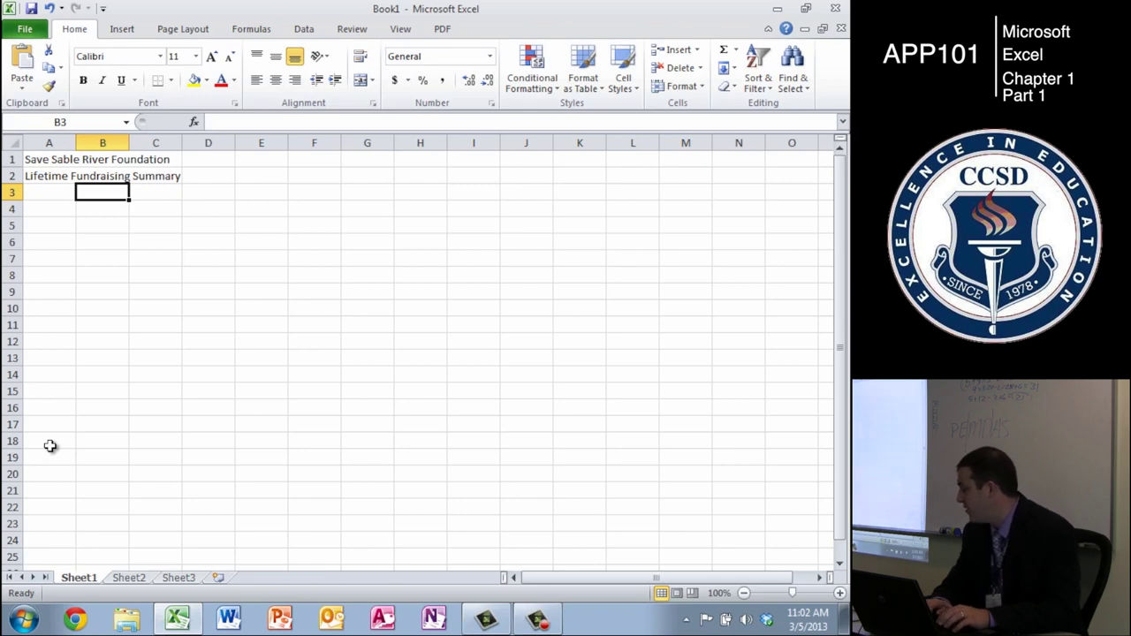
type("Allentown")
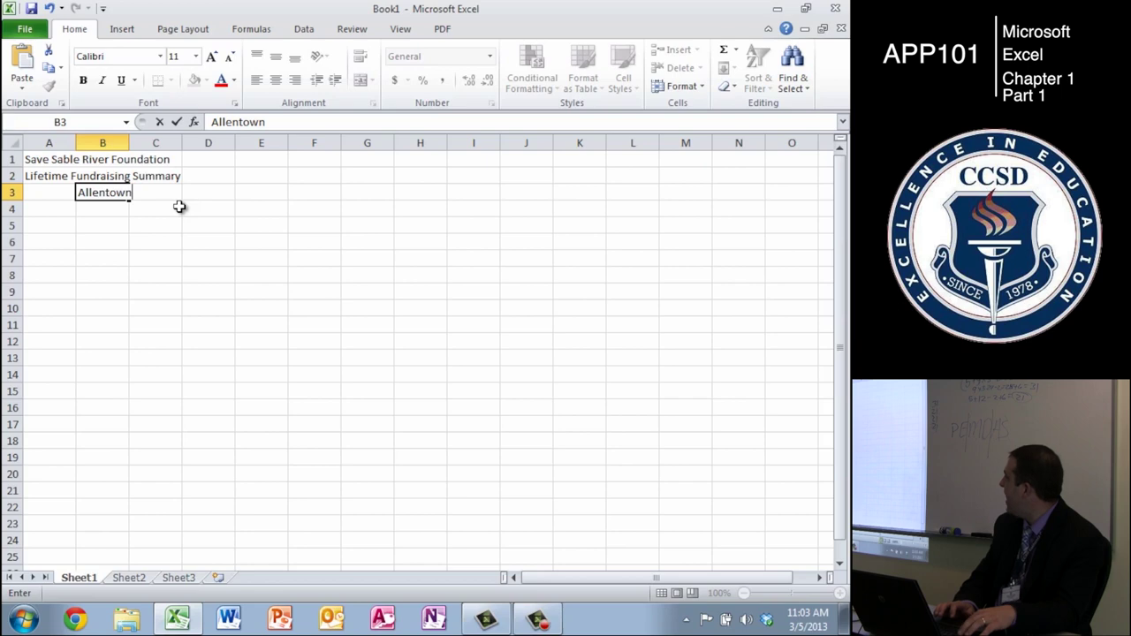
key("Tab")
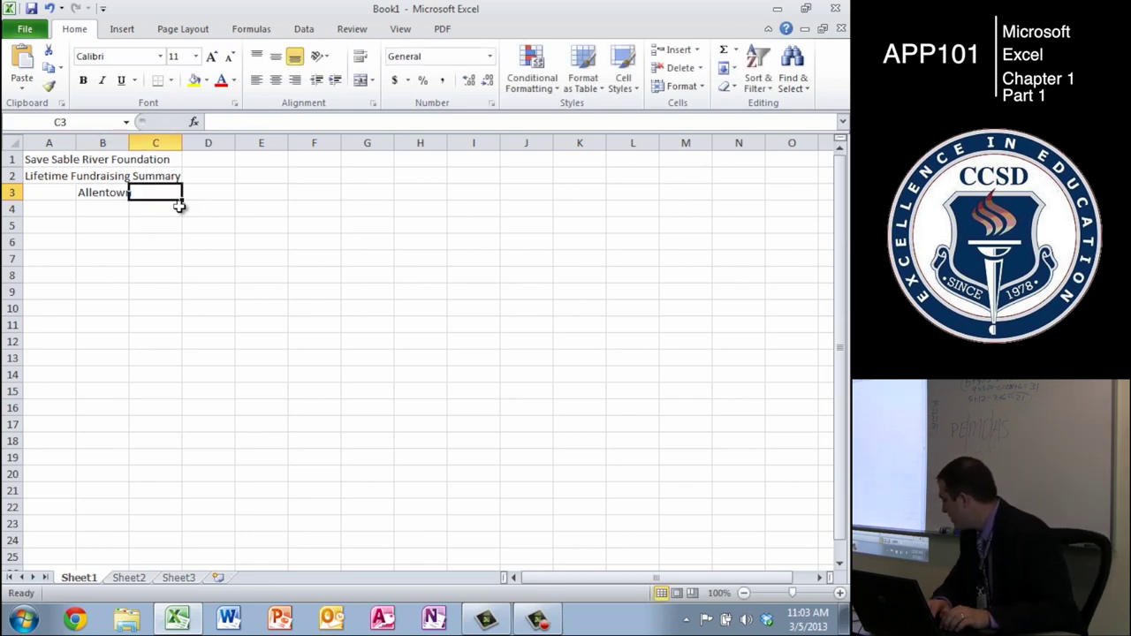
type("Chaber City")
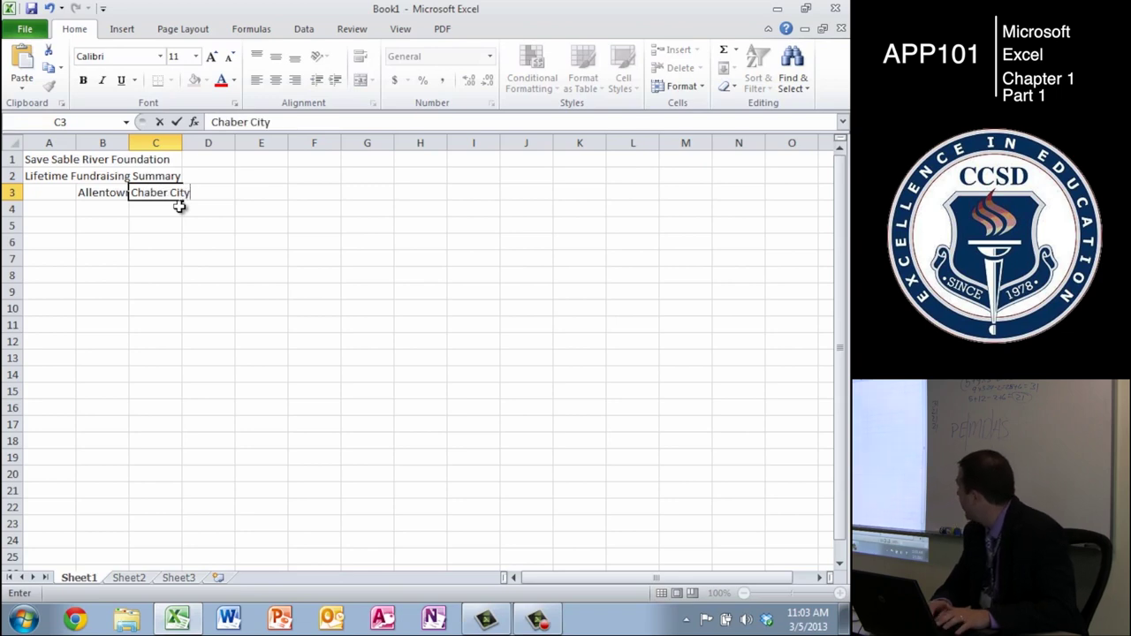
key("Tab")
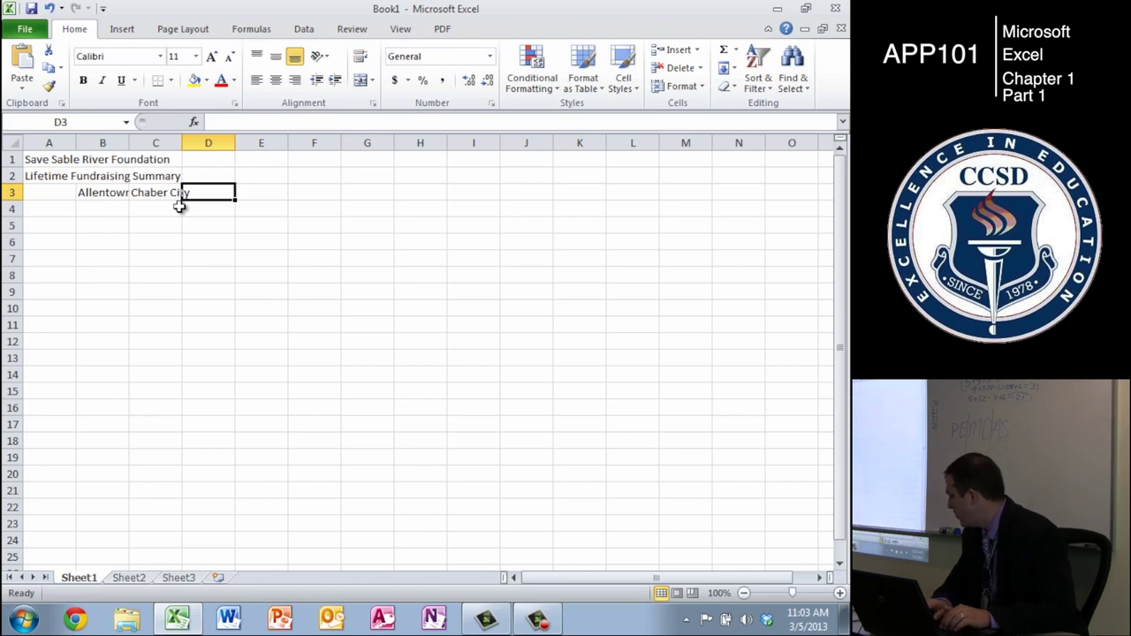
type("Pattonsvi")
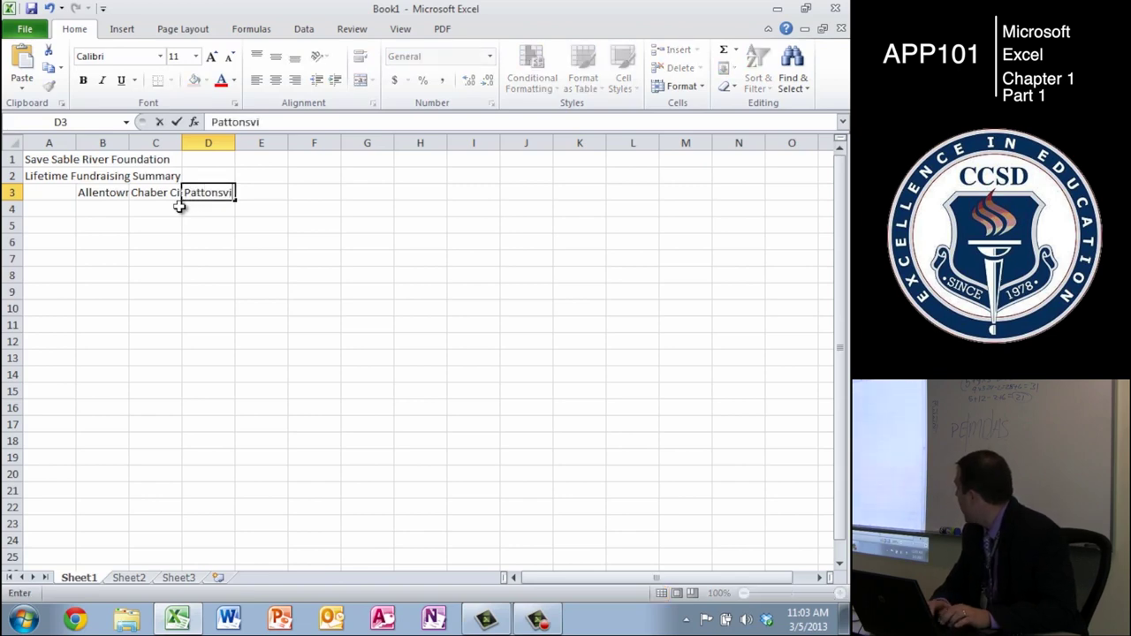
type("lle")
key("Return")
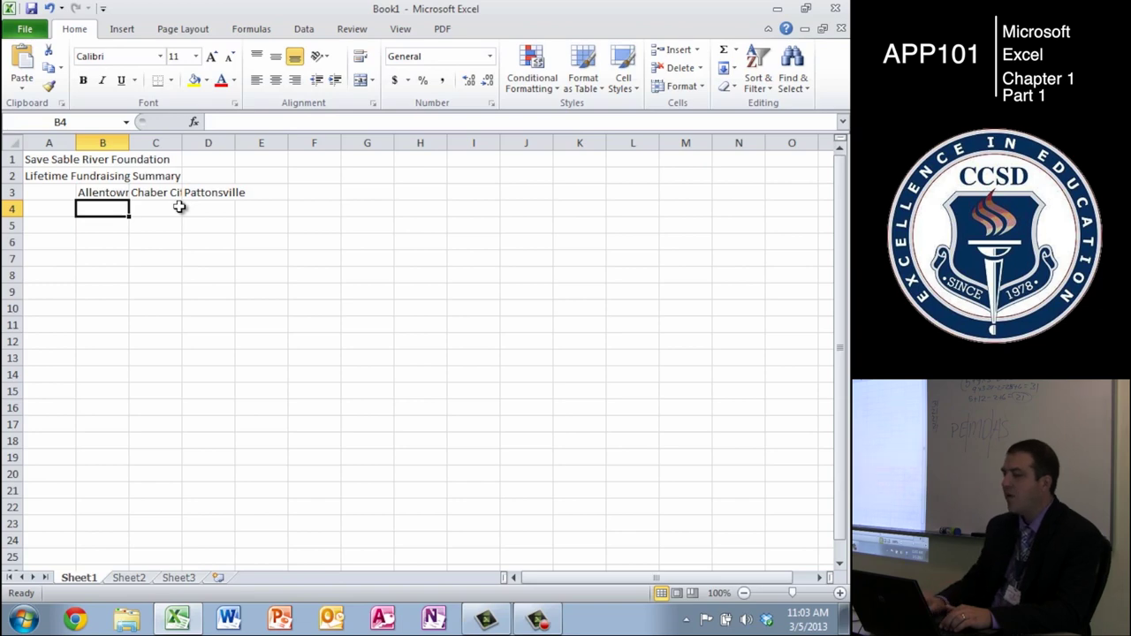
key("Up")
key("Right")
key("Right")
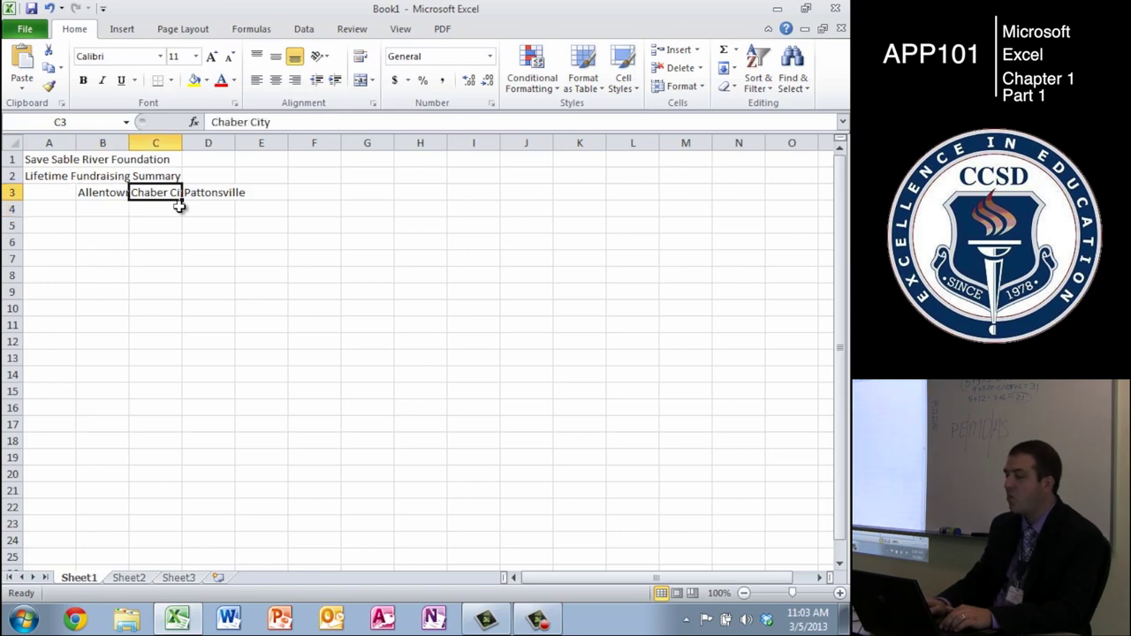
key("Down")
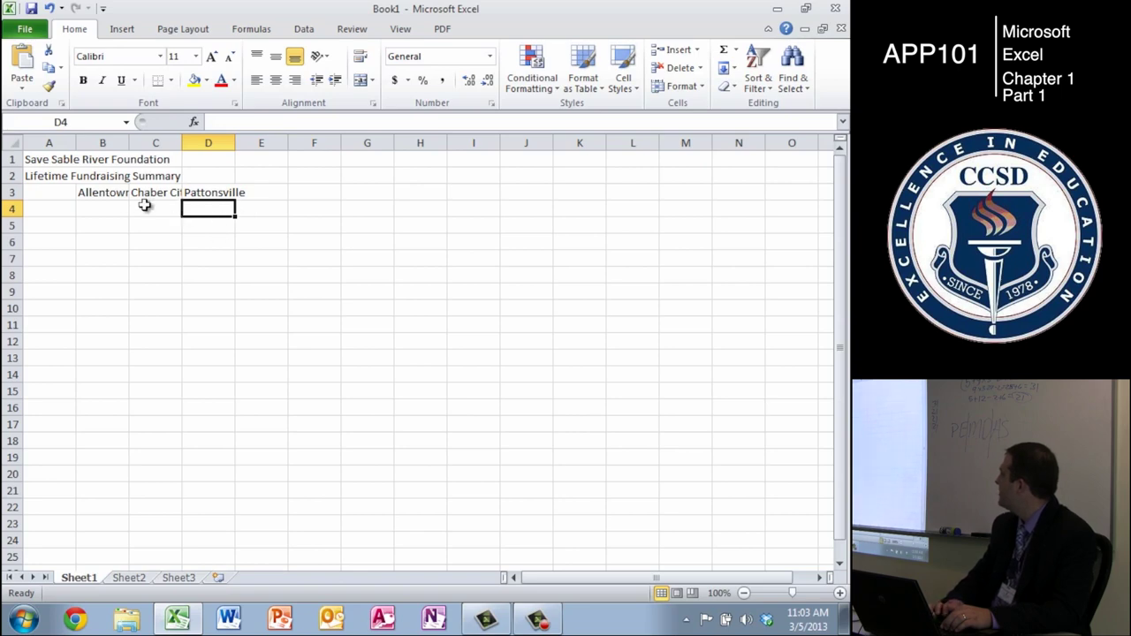
key("Up")
key("Left")
key("Left")
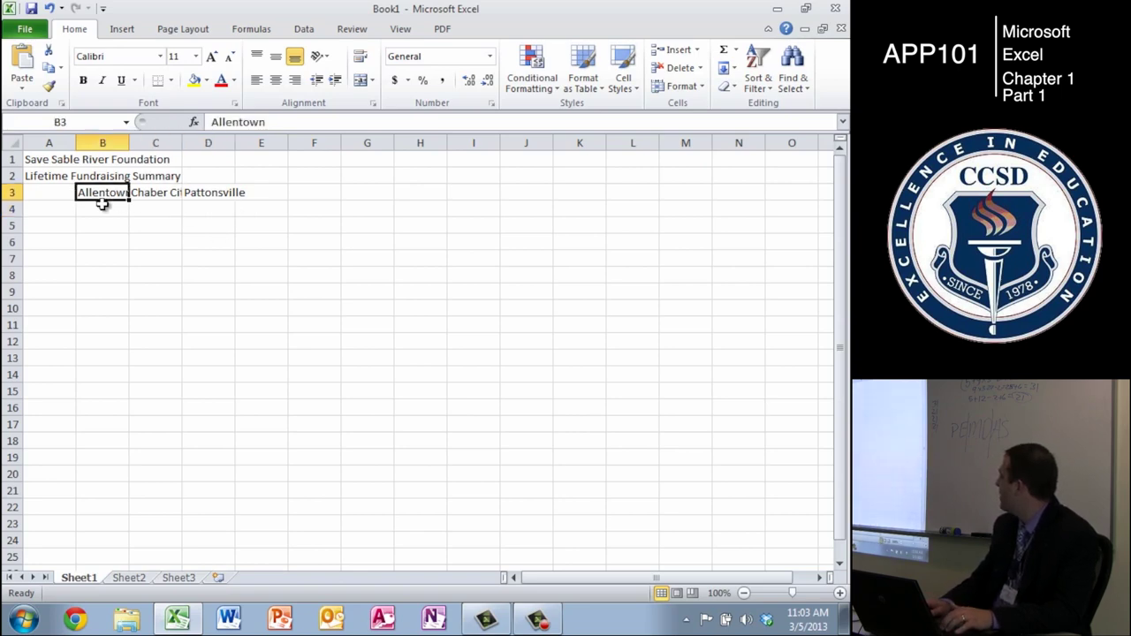
key("Right")
key("Right")
left_click(102, 204)
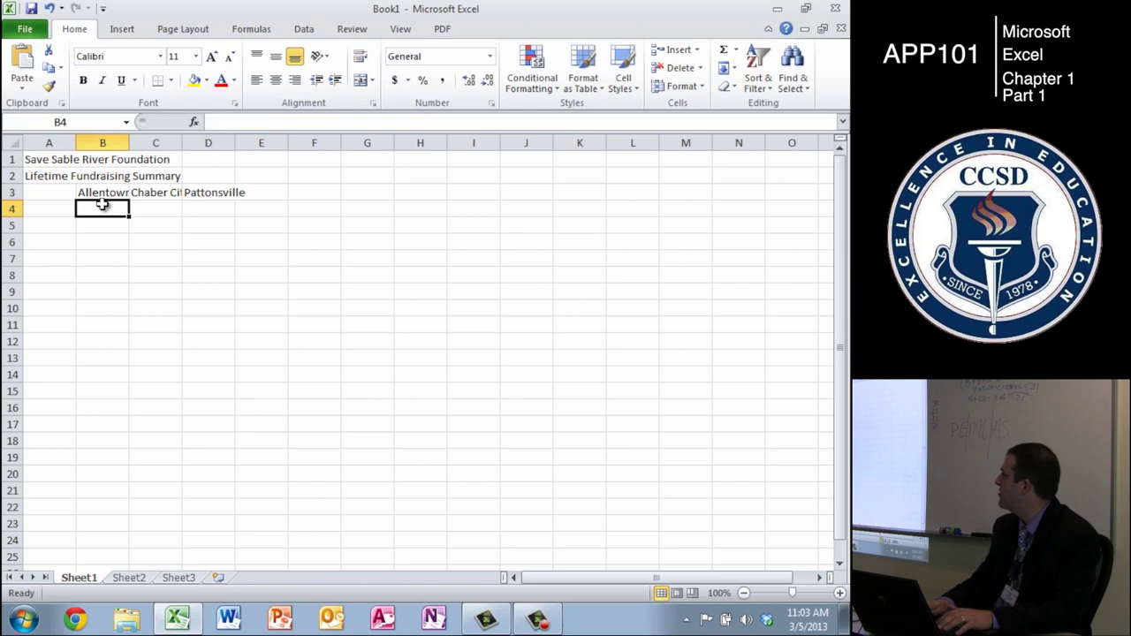
key("Tab")
key("Tab")
key("Return")
key("Right")
key("Tab")
key("Return")
key("Tab")
key("Return")
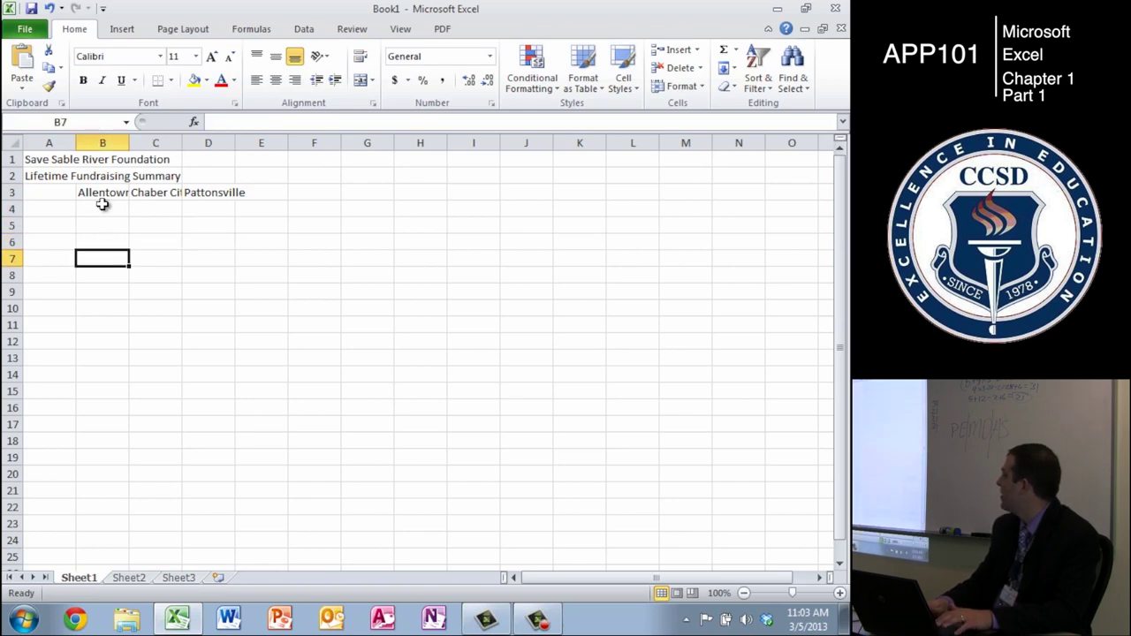
key("Tab")
key("Return")
key("Tab")
key("Tab")
key("Return")
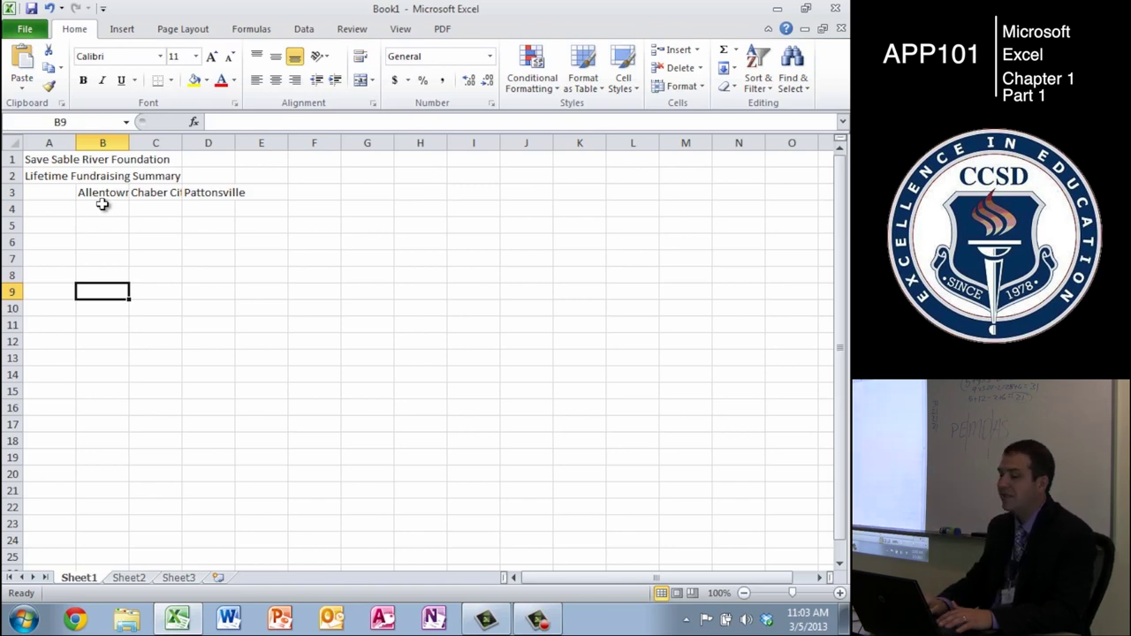
- Enter the column heading "Sable Village" in cell E3
key("Up")
key("Up")
key("Up")
key("Up")
key("Up")
key("Up")
key("Right")
key("Right")
key("Right")
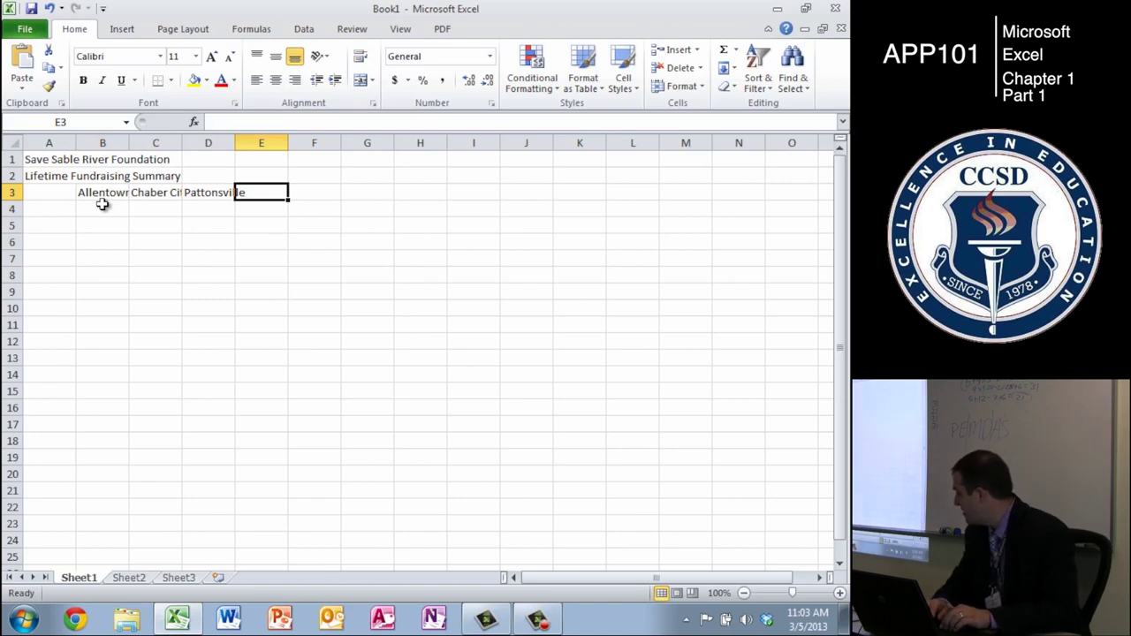
type("Sable Ri")
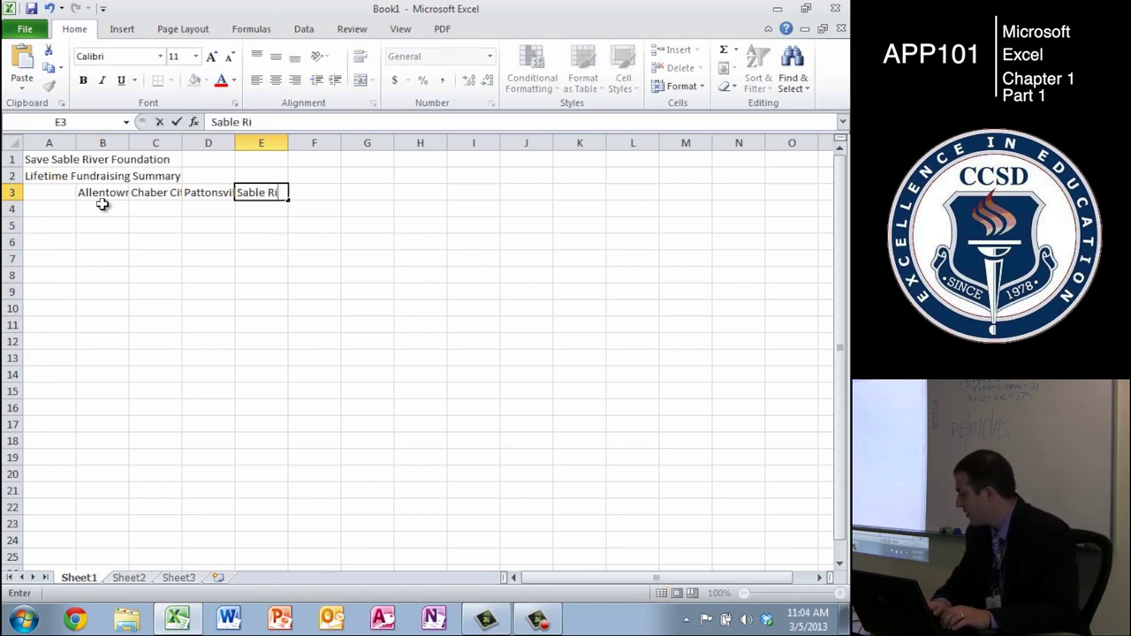
key("BackSpace")
key("BackSpace")
type("Village")
key("Right")
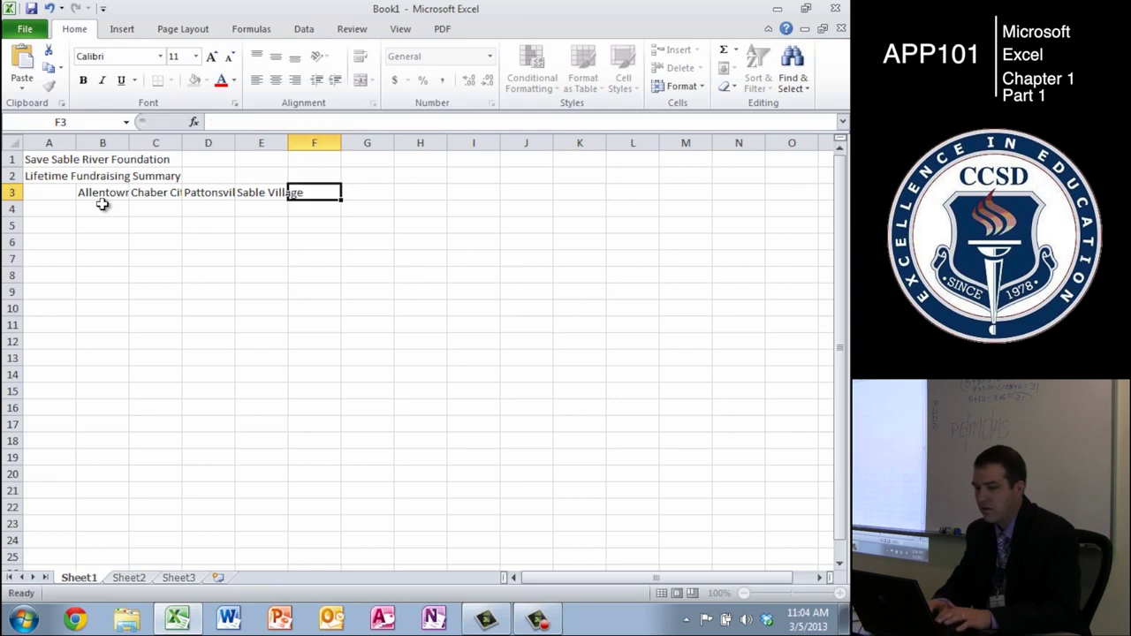
- Correct the spelling of the heading in cell C3 to "Chamber City"
left_click(149, 188)
left_click(234, 122)
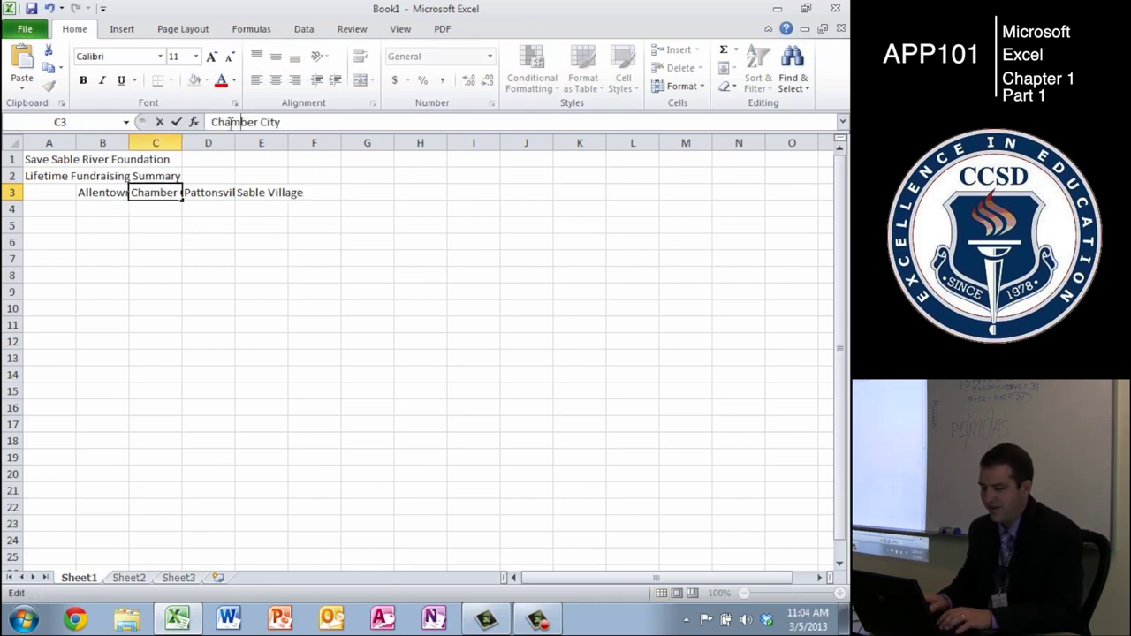
key("Tab")
- Enter the column headings Strongville, Town of Cary and Total in cells F3 to H3
key("Tab")
key("Tab")
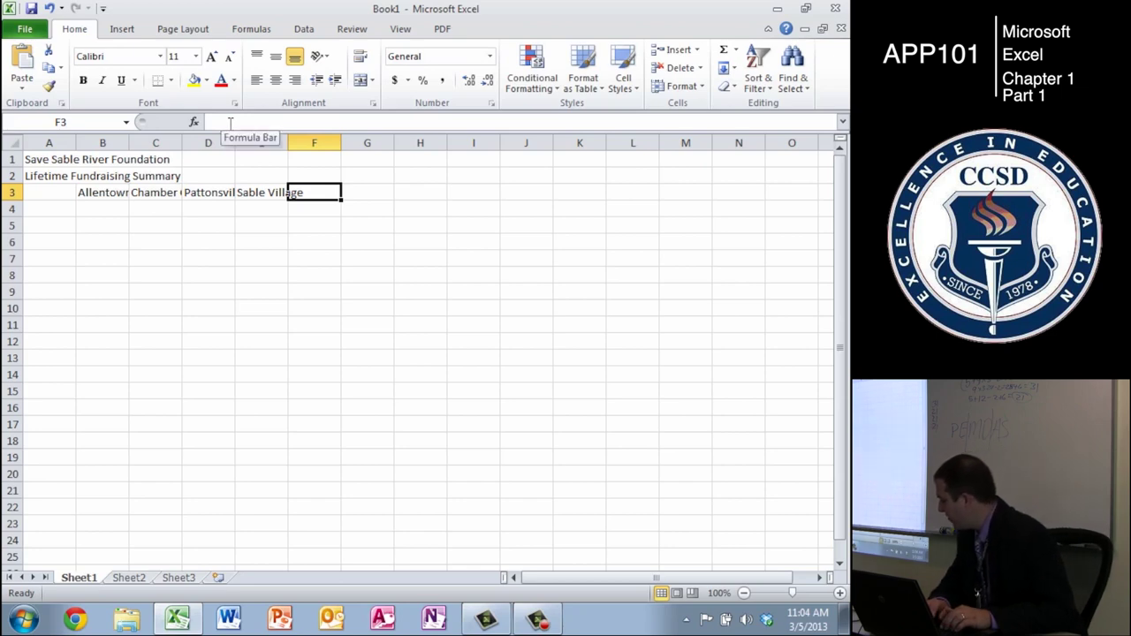
type("Strongville")
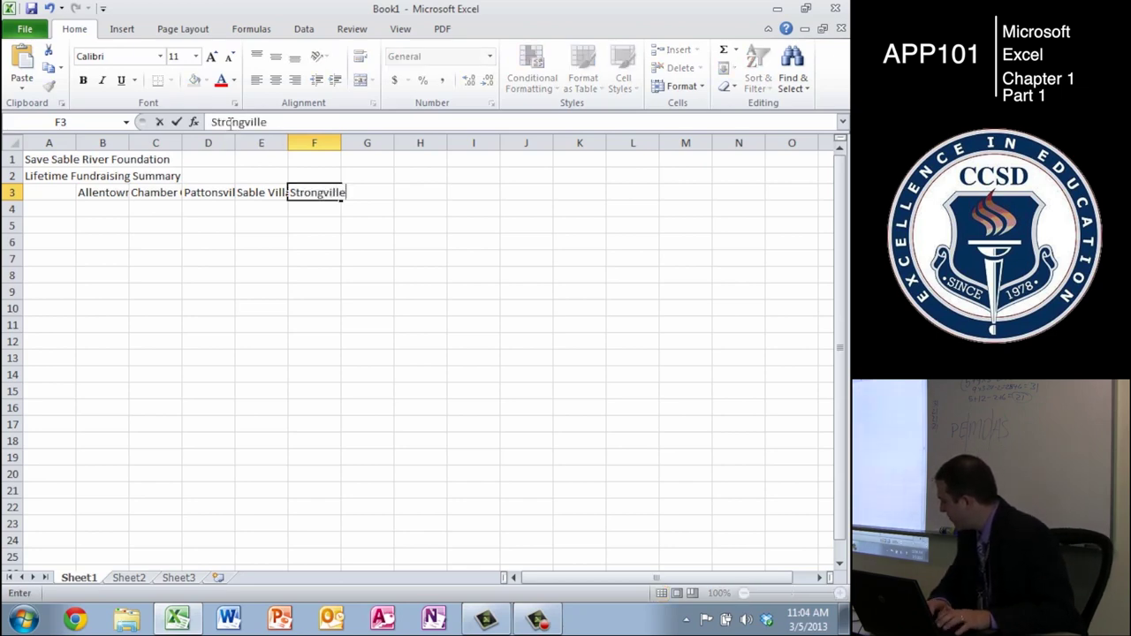
key("Tab")
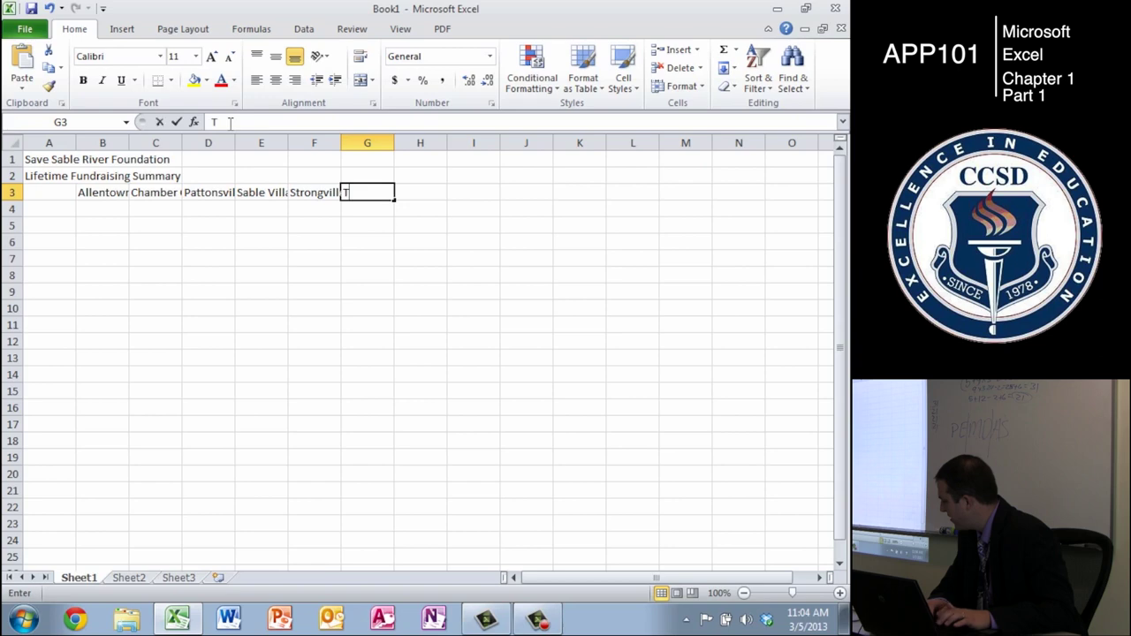
type("Town of Carey")
key("Tab")
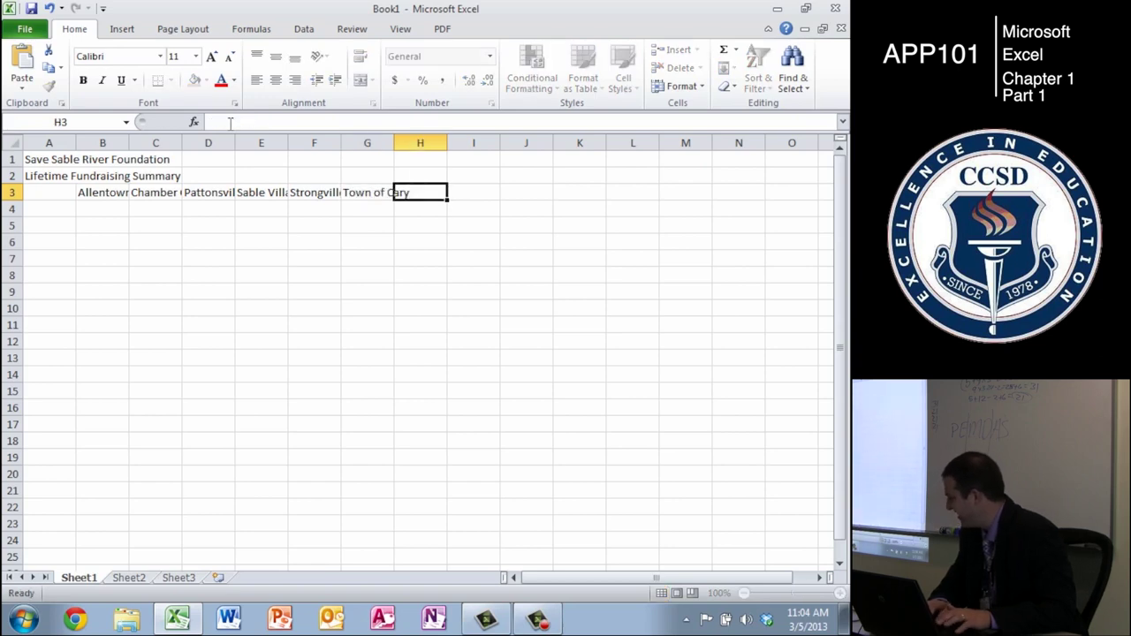
type("Total")
key("Return")
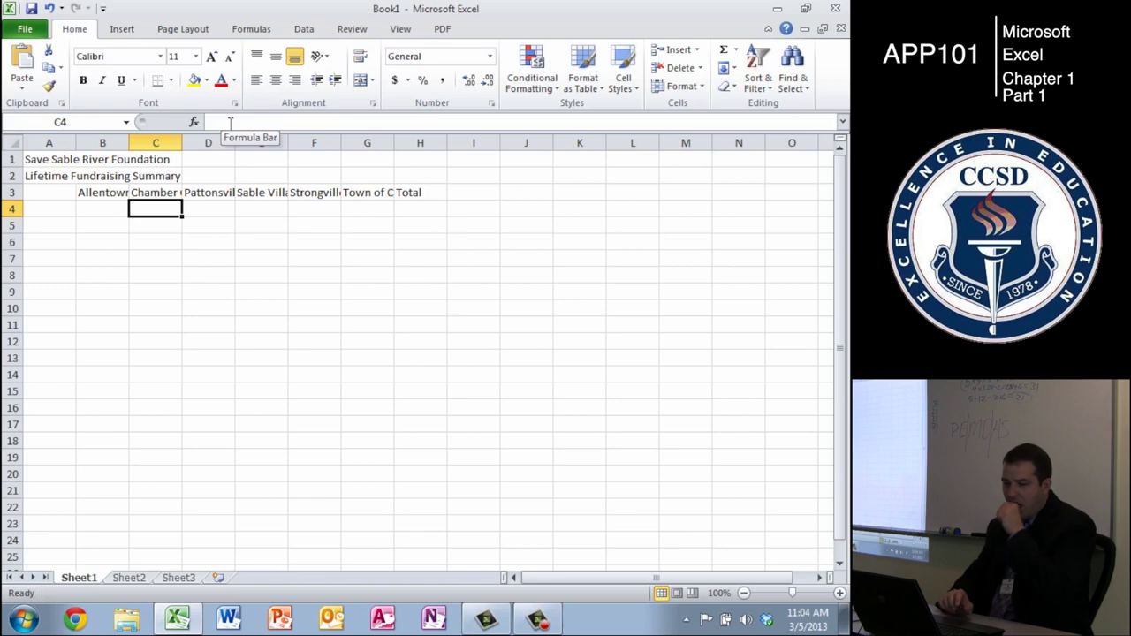
- Zoom the worksheet in to 130%
left_click(840, 593)
left_click(840, 593)
left_click(839, 593)
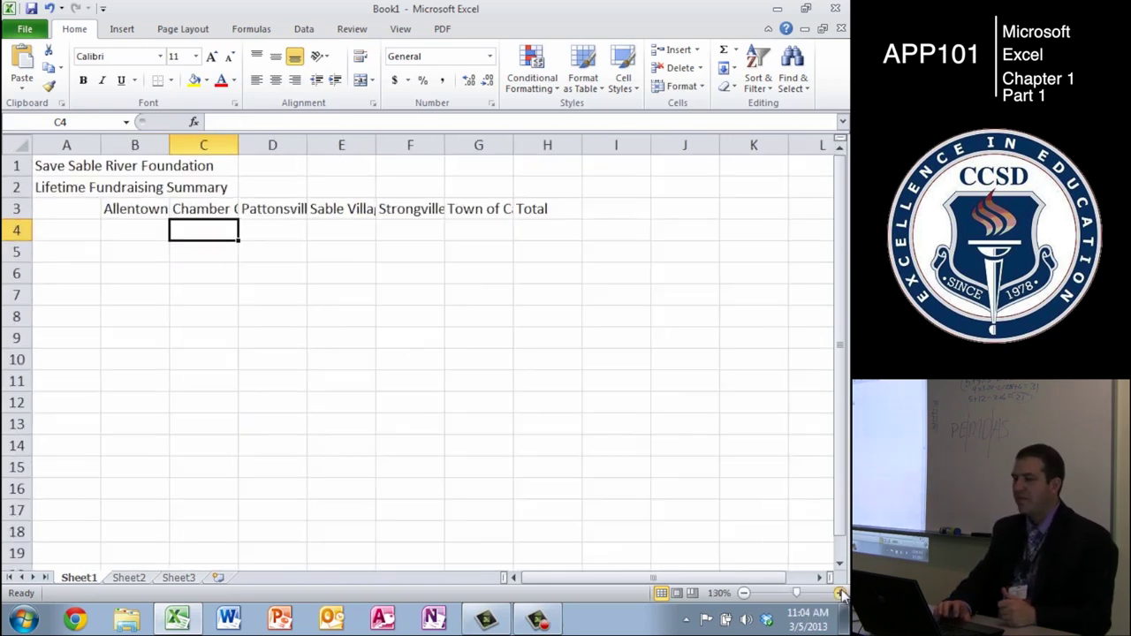
- Zoom the worksheet in to 160%
left_click(840, 593)
left_click(840, 593)
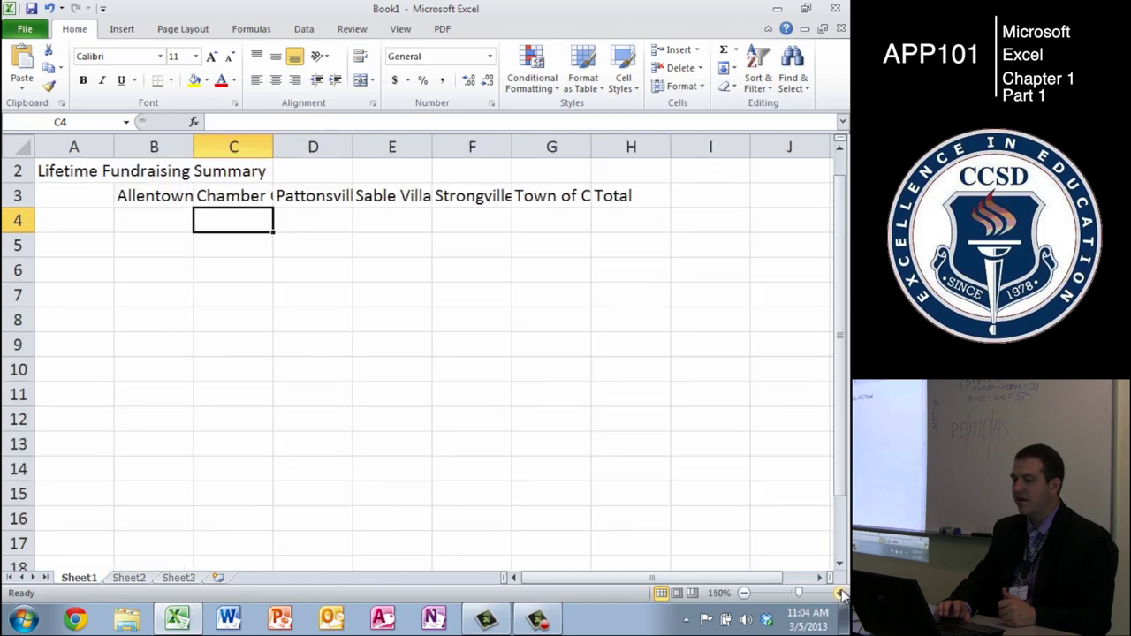
left_click(839, 593)
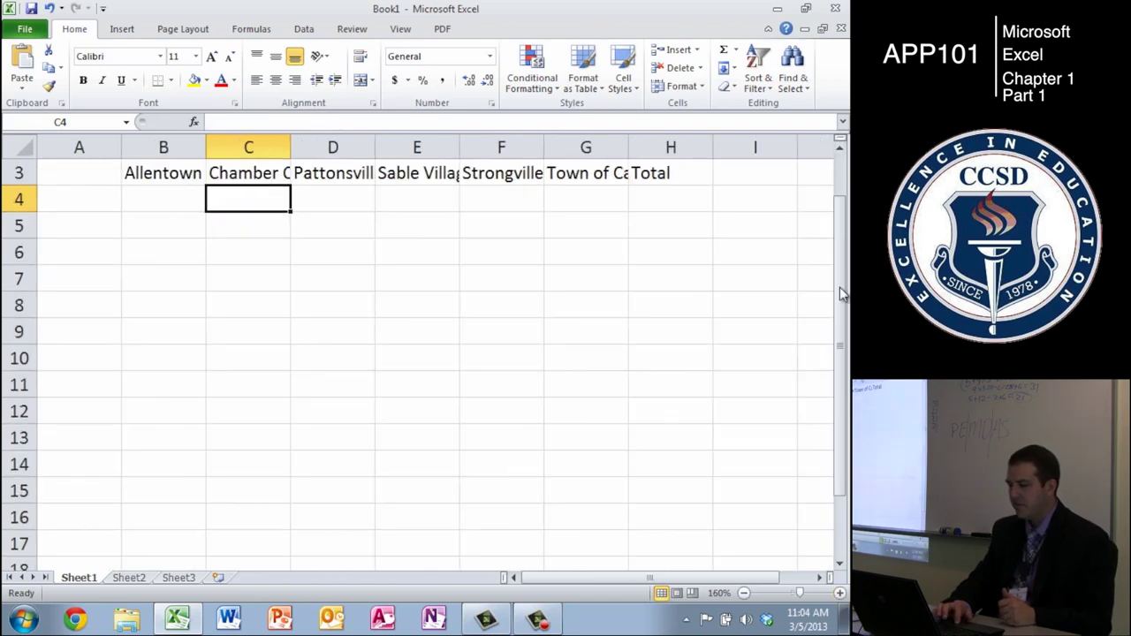
left_click_drag(838, 281, 844, 182)
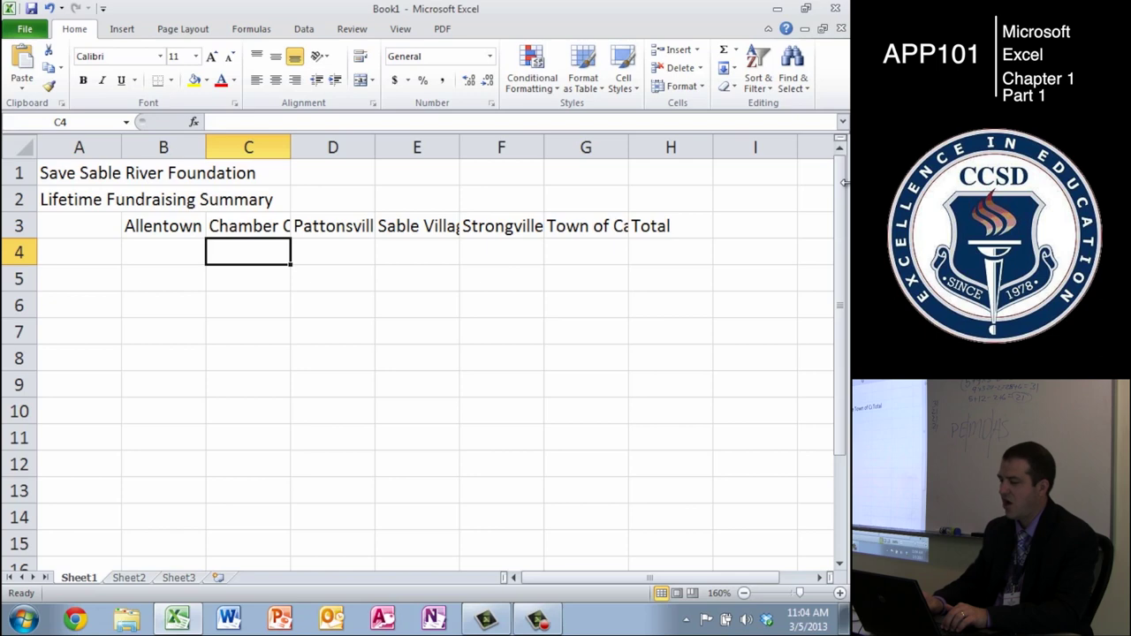
- Enter the row labels Corporate, Direct Mail and Fun Runs in cells A4 to A6
key("Left")
key("Left")
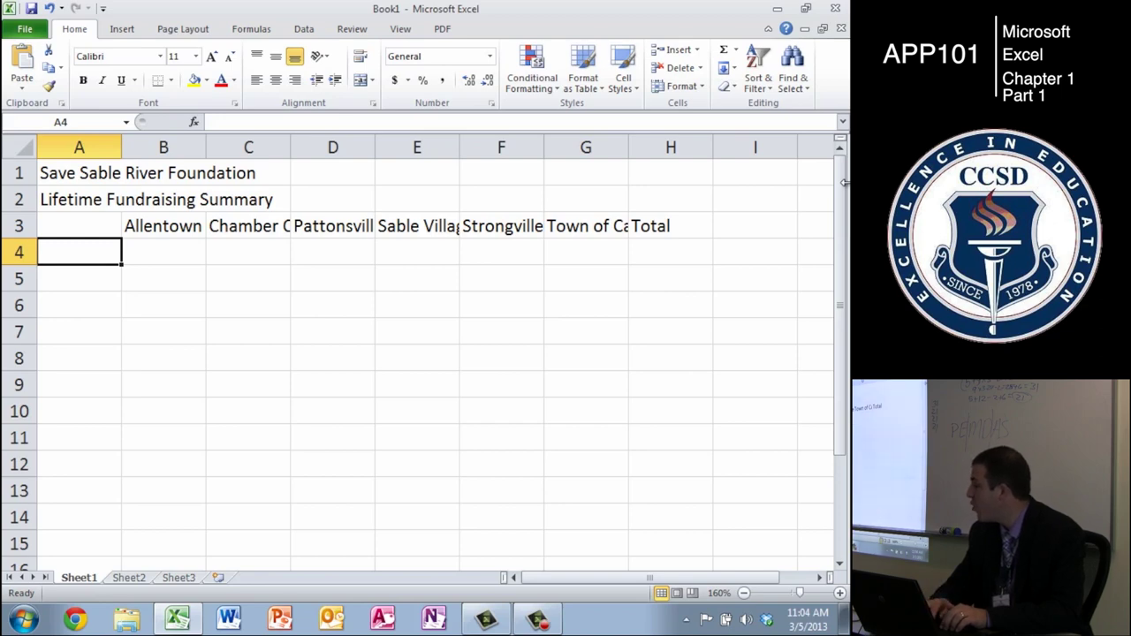
type("Corpo")
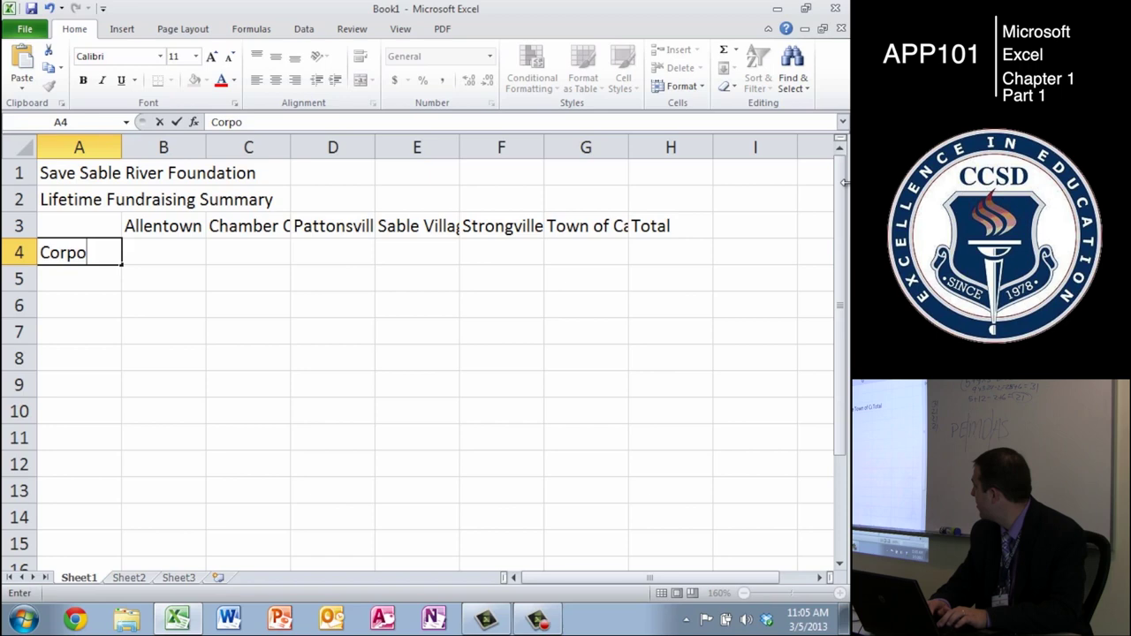
type("rate")
key("Return")
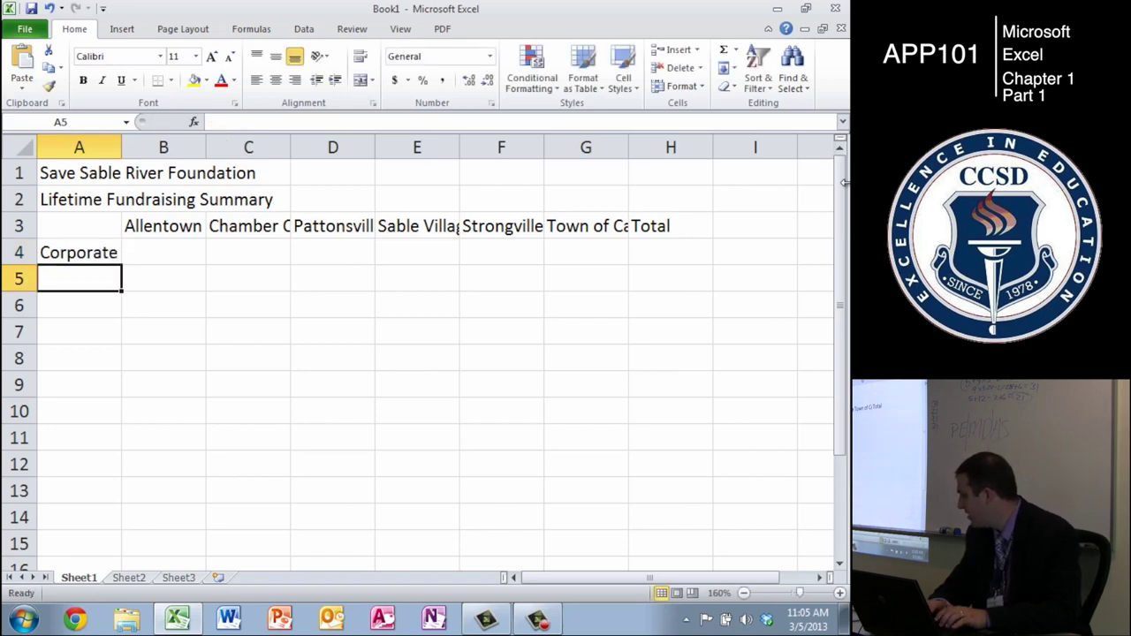
type("Direct Mail")
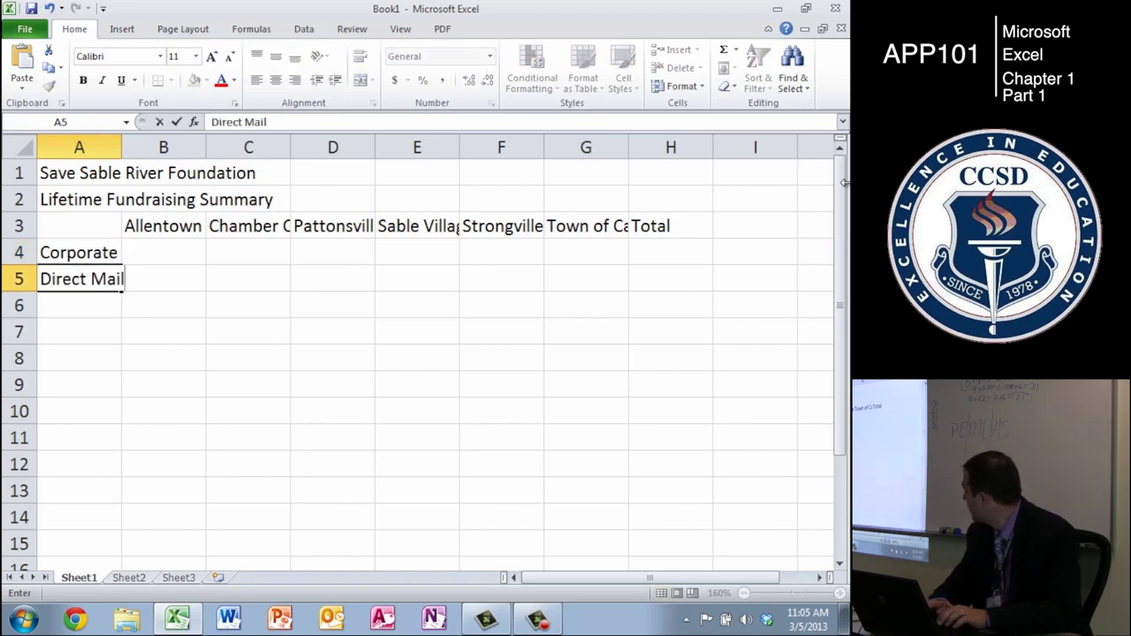
key("Return")
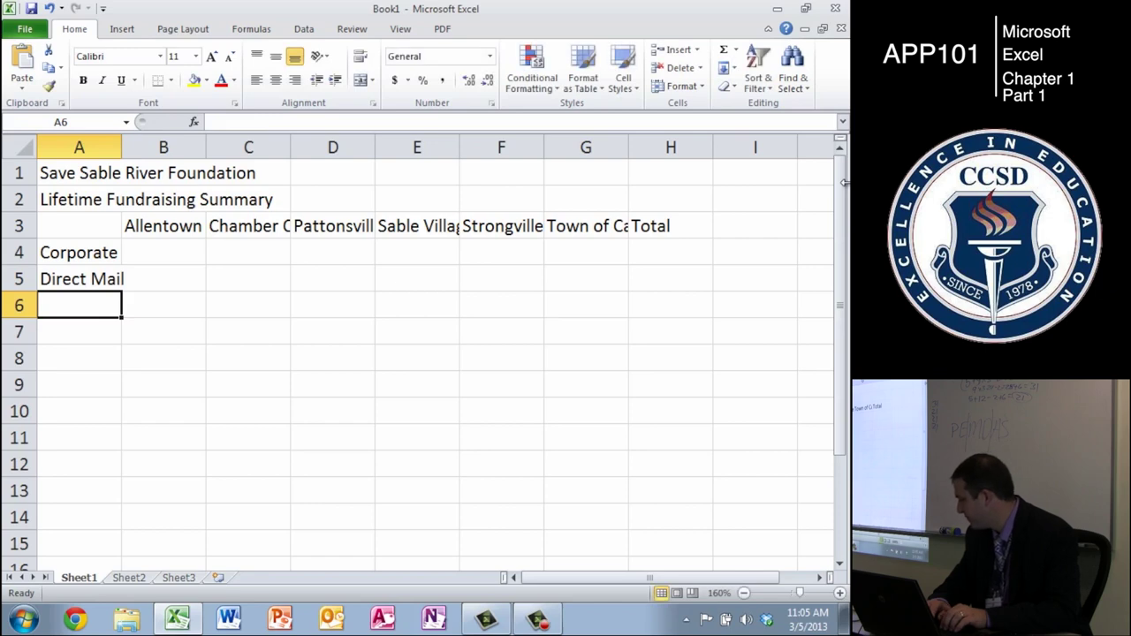
type("Fun Runs")
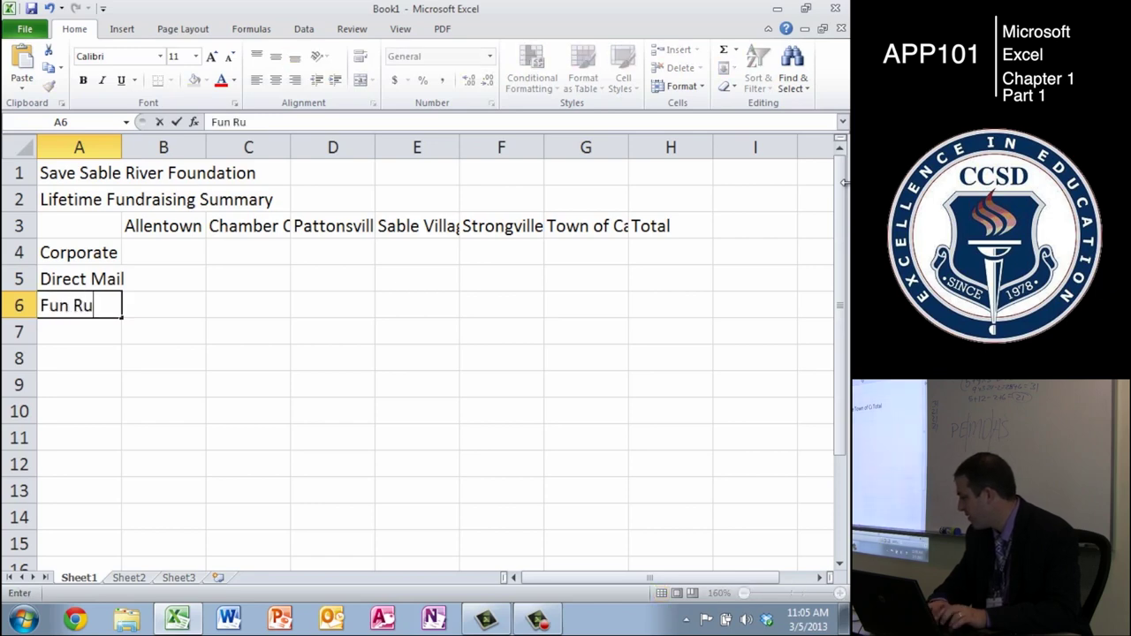
key("Return")
- Enter the row labels Government, Phone-a-thon and Total in cells A7 to A9
type("V")
key("BackSpace")
type("Gvo")
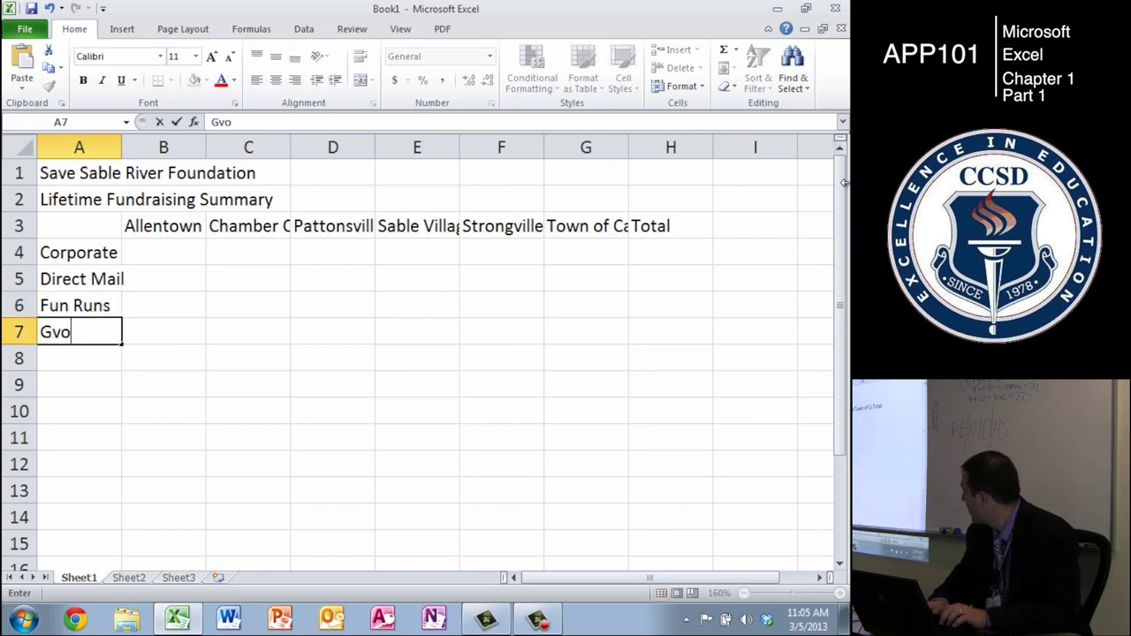
key("BackSpace")
key("BackSpace")
type("overnment")
key("Return")
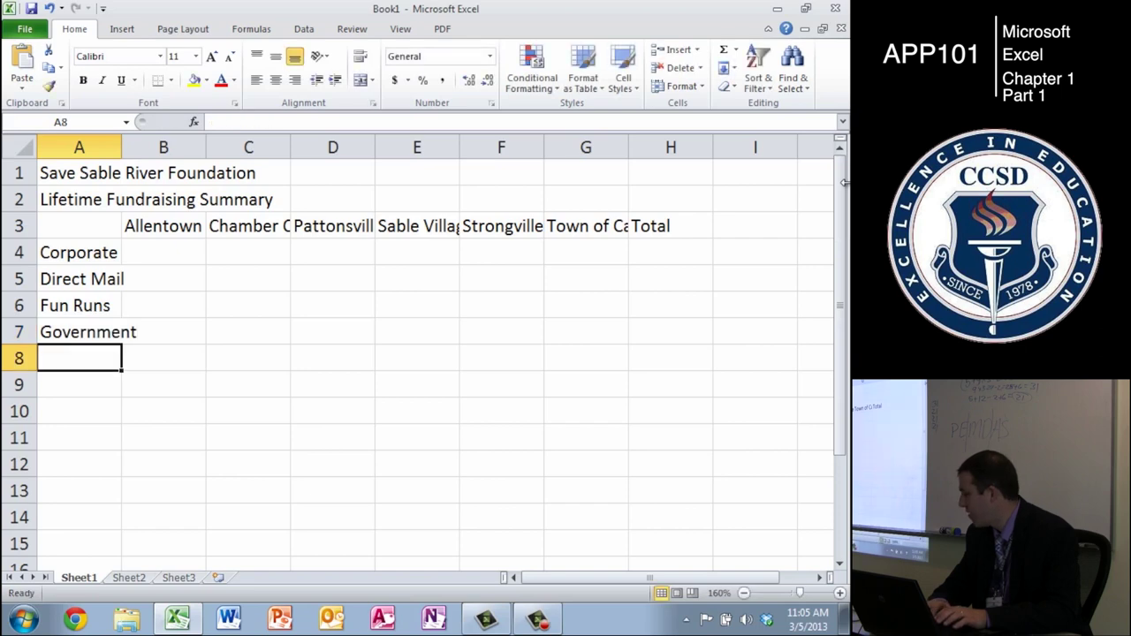
type("Phone")
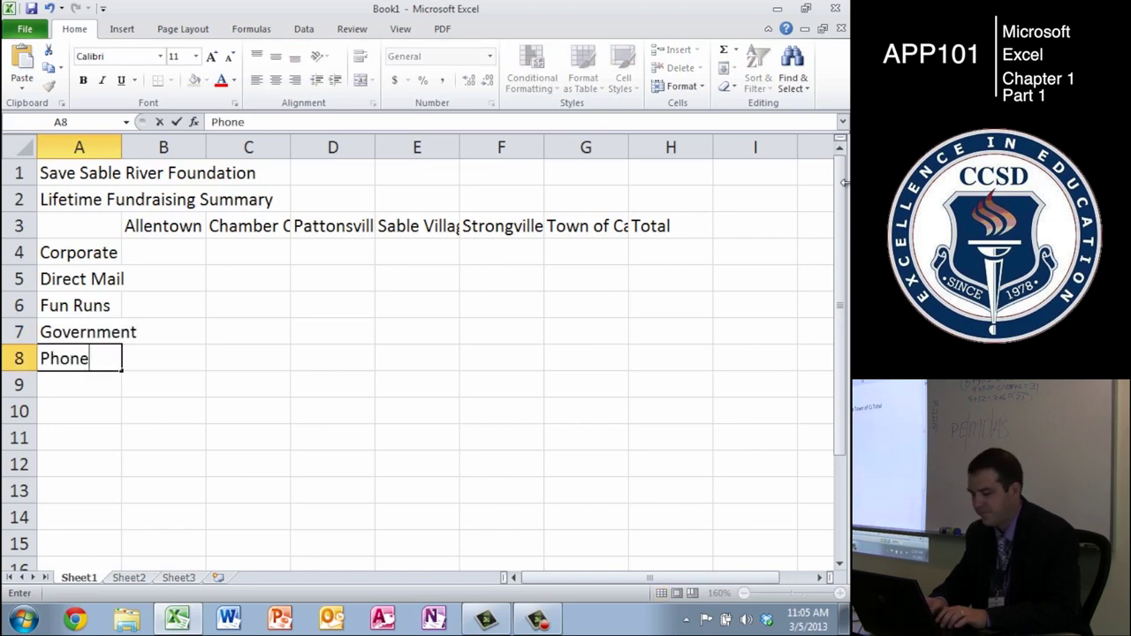
type("-a-thon")
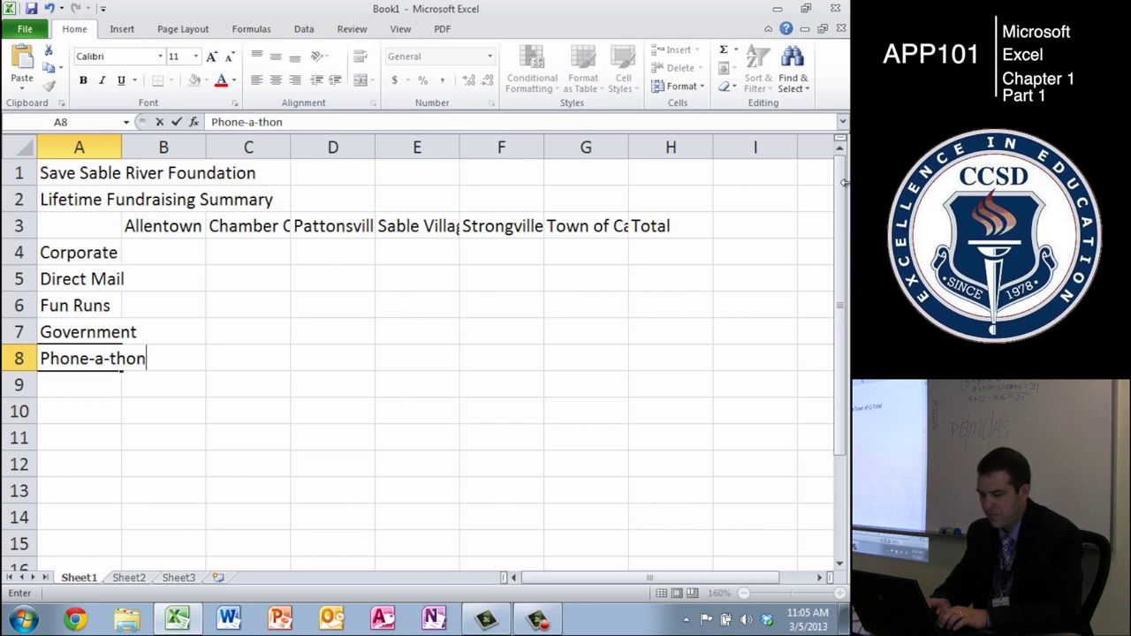
key("Return")
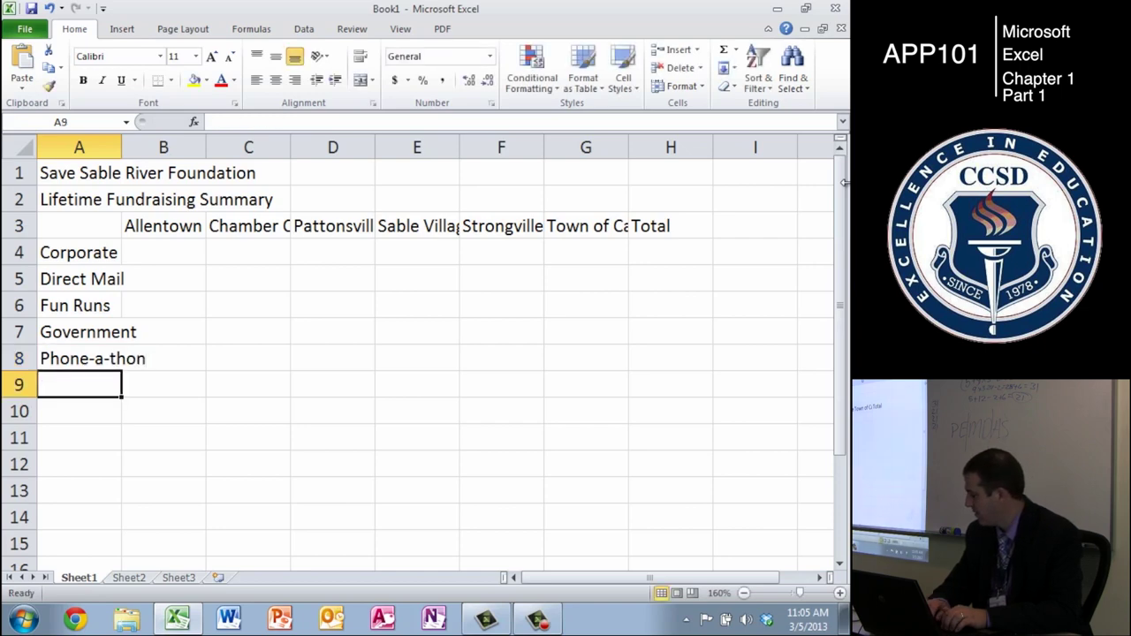
type("Total")
key("Return")
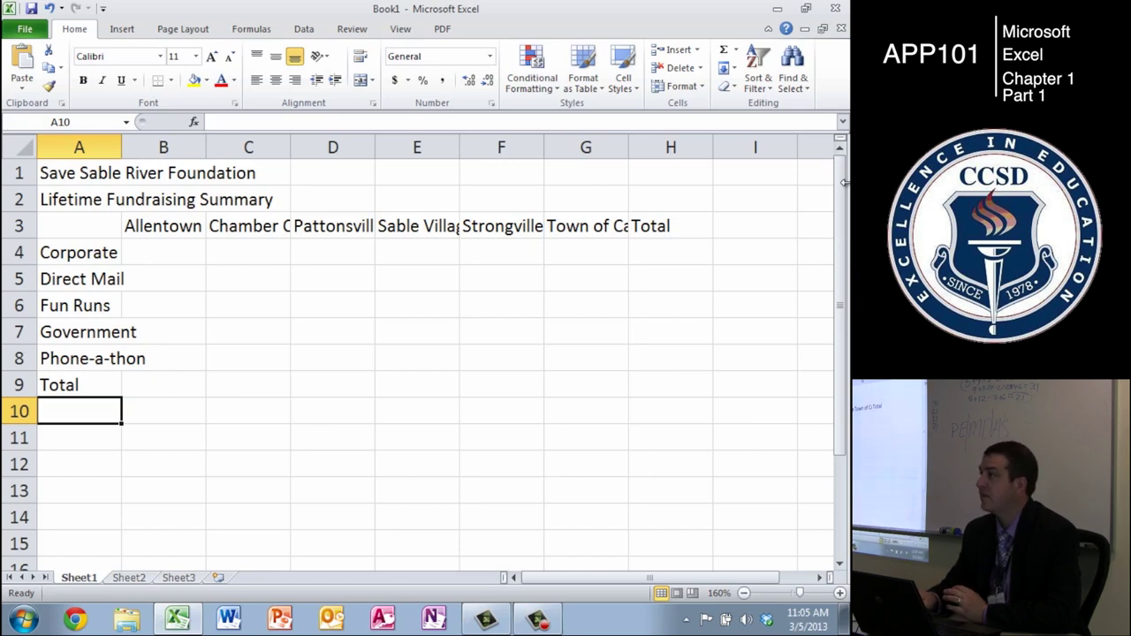
- Enter 74029.35 as Allentown's Corporate amount in cell B4 and check its stored value
key("Right")
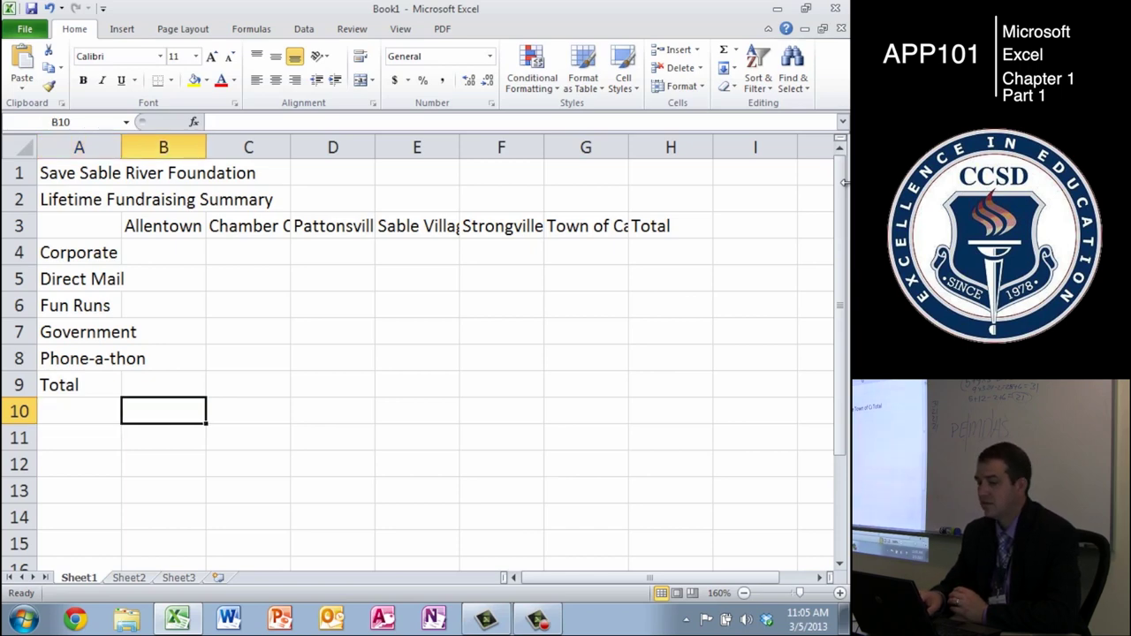
key("Up")
key("Up")
key("Up")
key("Up")
key("Up")
key("Up")
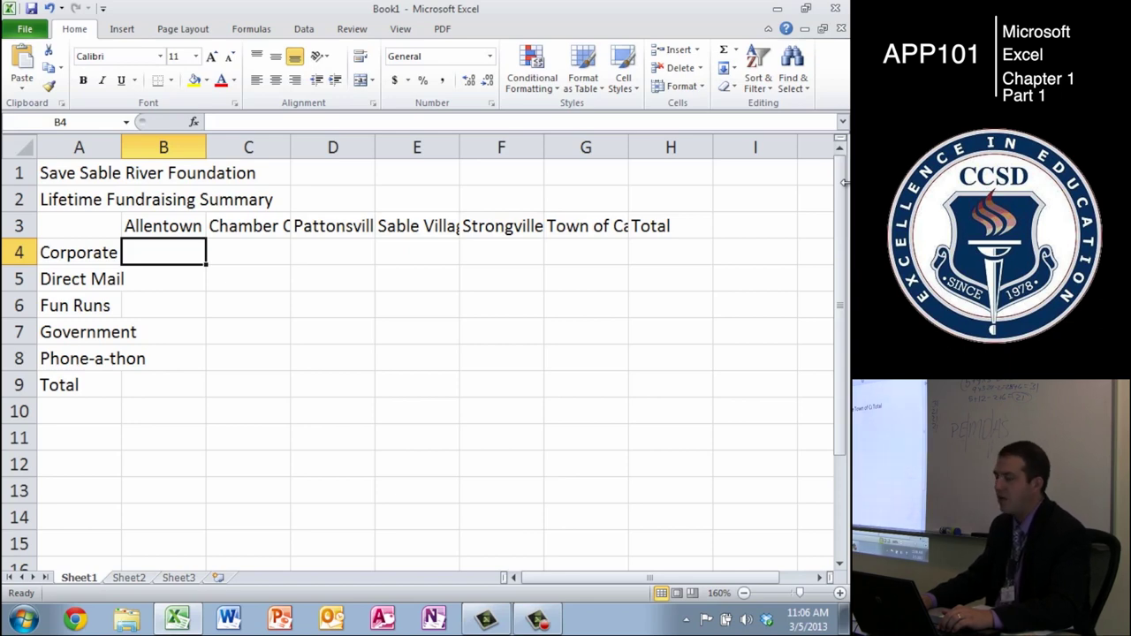
type("7402")
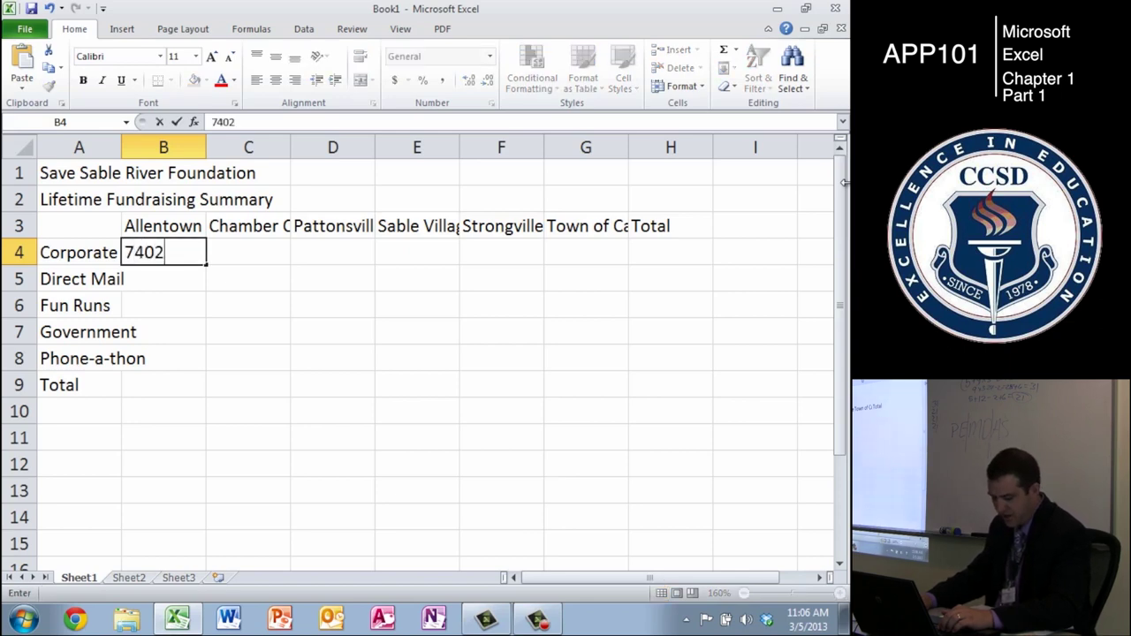
type("9.35")
key("Tab")
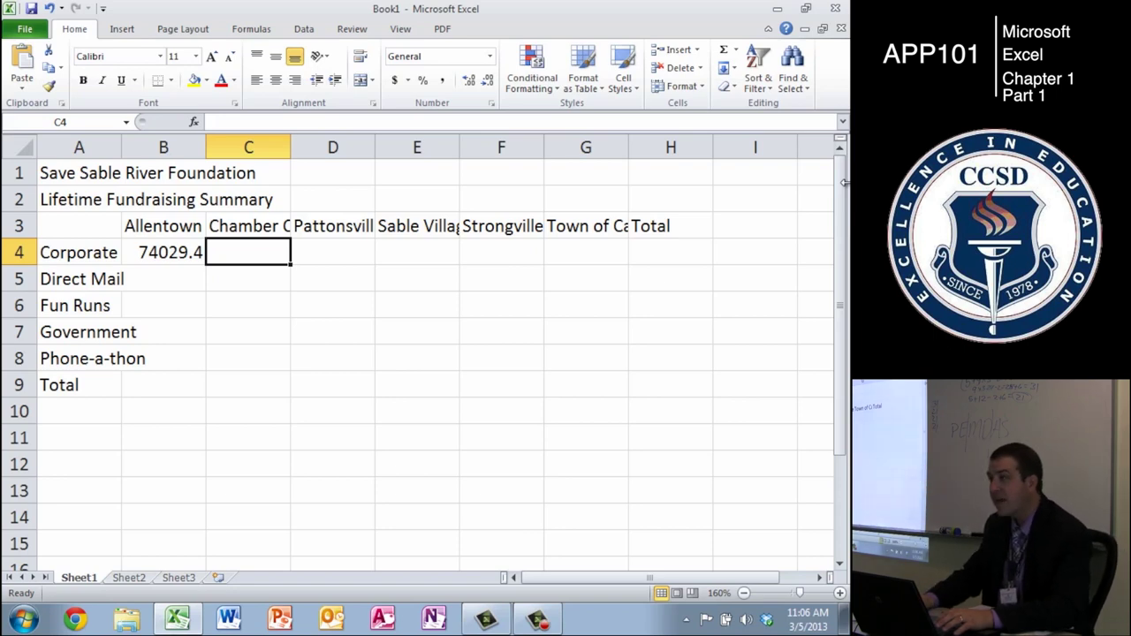
key("Left")
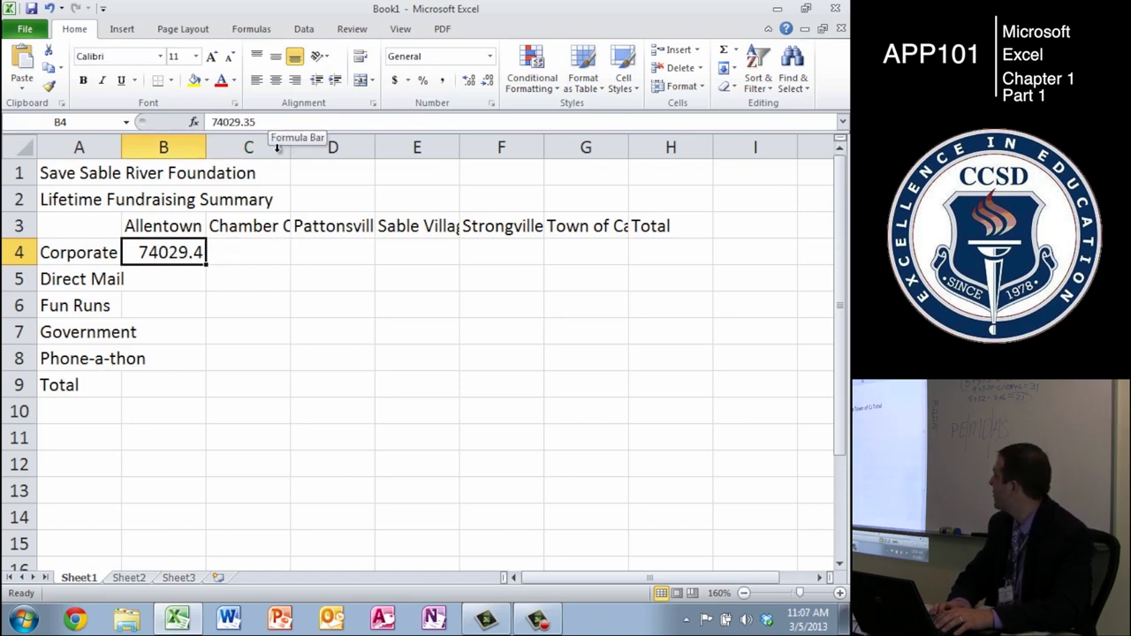
- Fill in the remaining Corporate amounts in cells C4 to G4 with 92278.21, 63081.7, 84210, 61644.25 and 89820.45
left_click(242, 253)
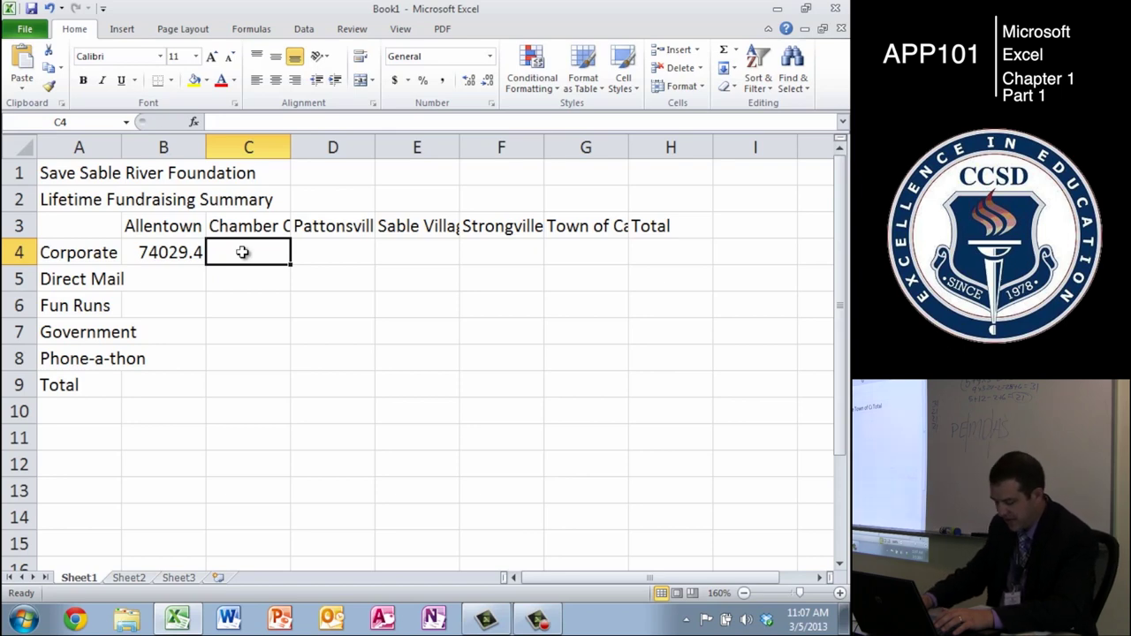
type("92278.21")
key("Tab")
type("63081.7")
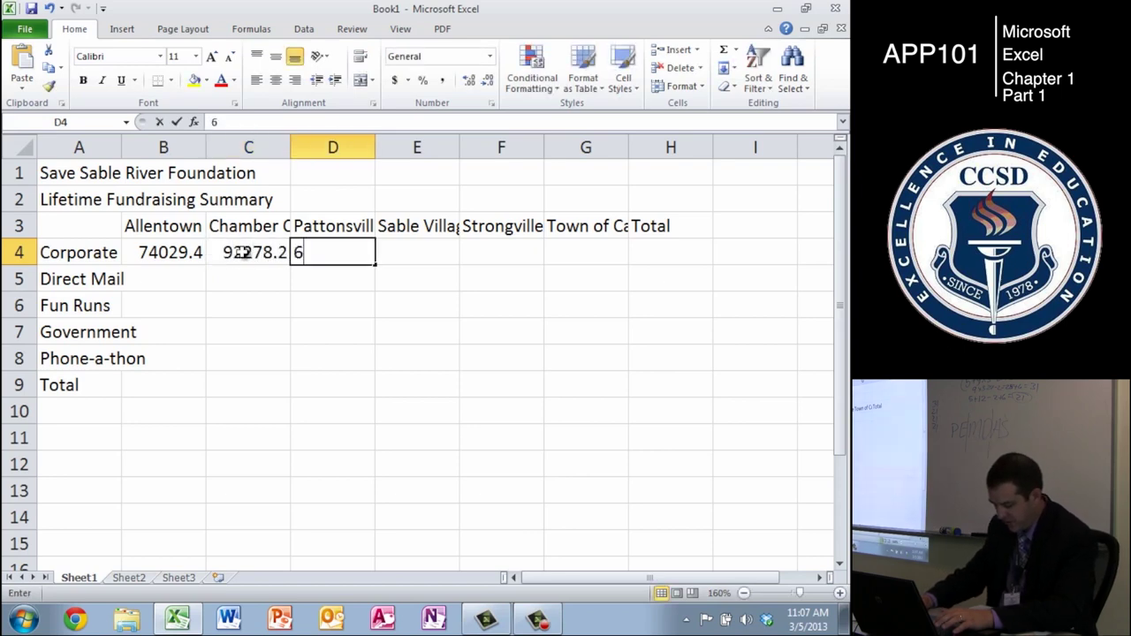
key("Tab")
type("84210.0")
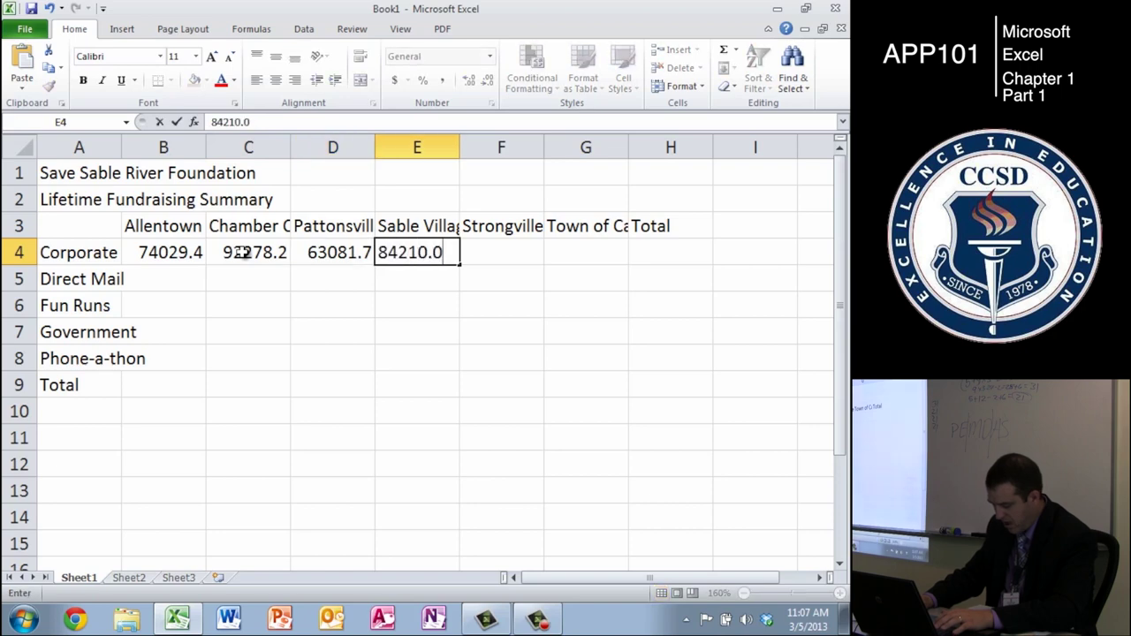
key("Tab")
type("61644.25")
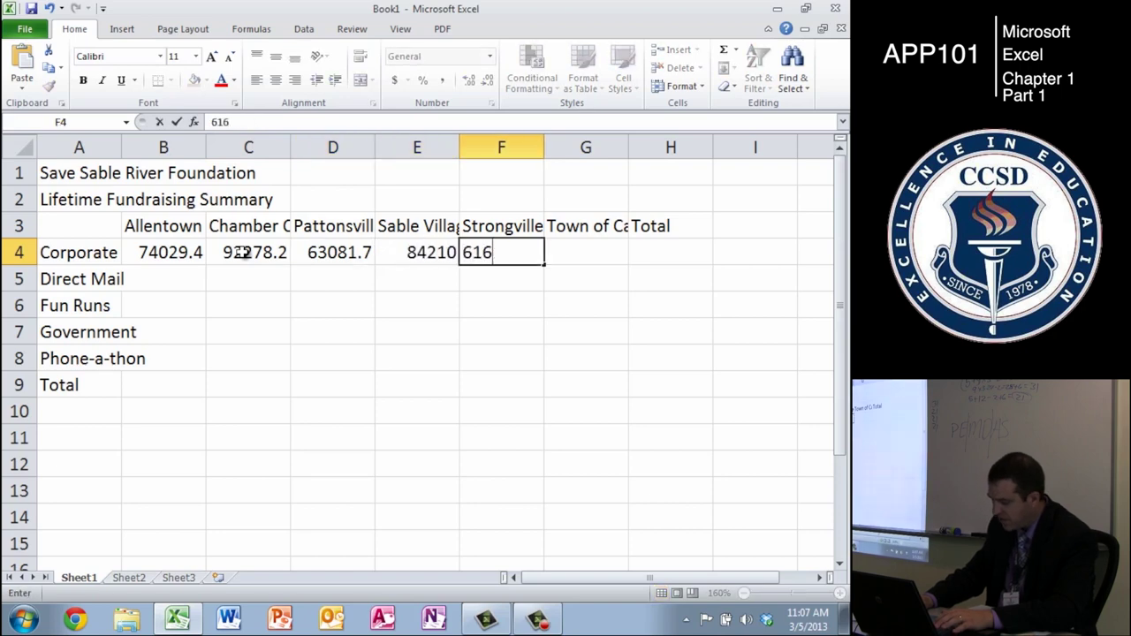
key("Tab")
type("89820.45")
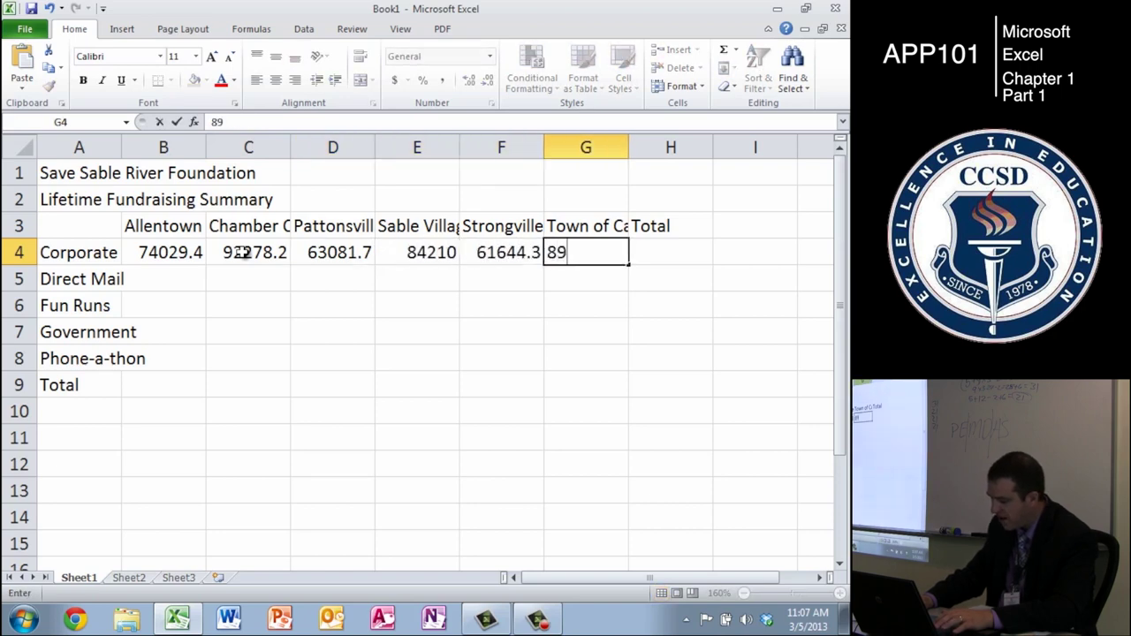
key("Return")
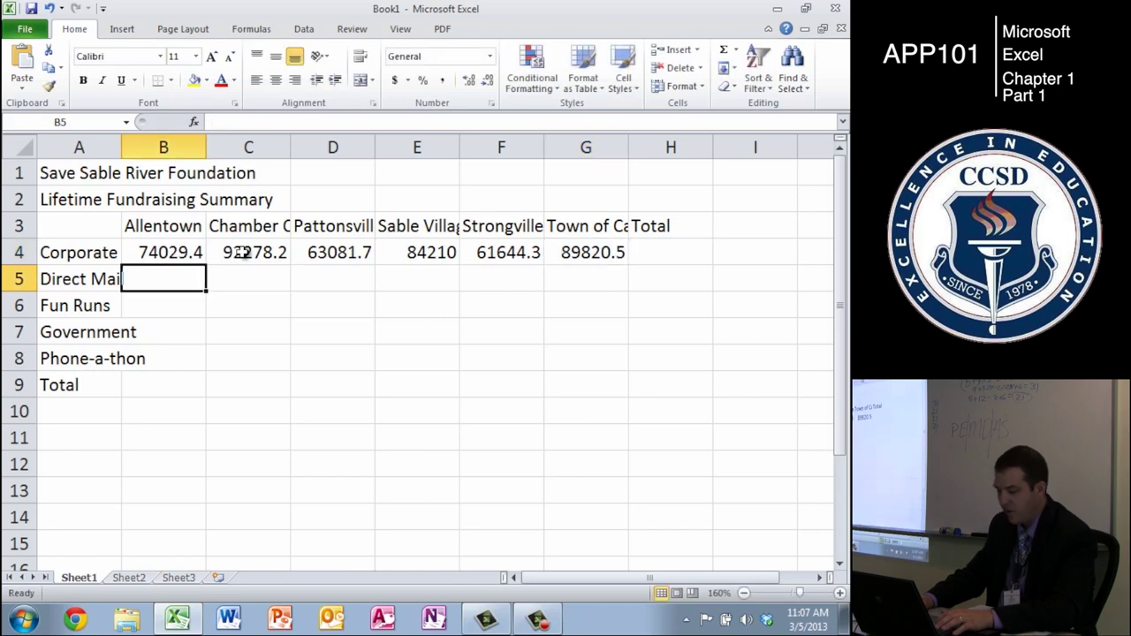
- Enter the Direct Mail amounts 67286.05, 83867.2 and 55076.5 in cells B5 to D5
type("67286.05")
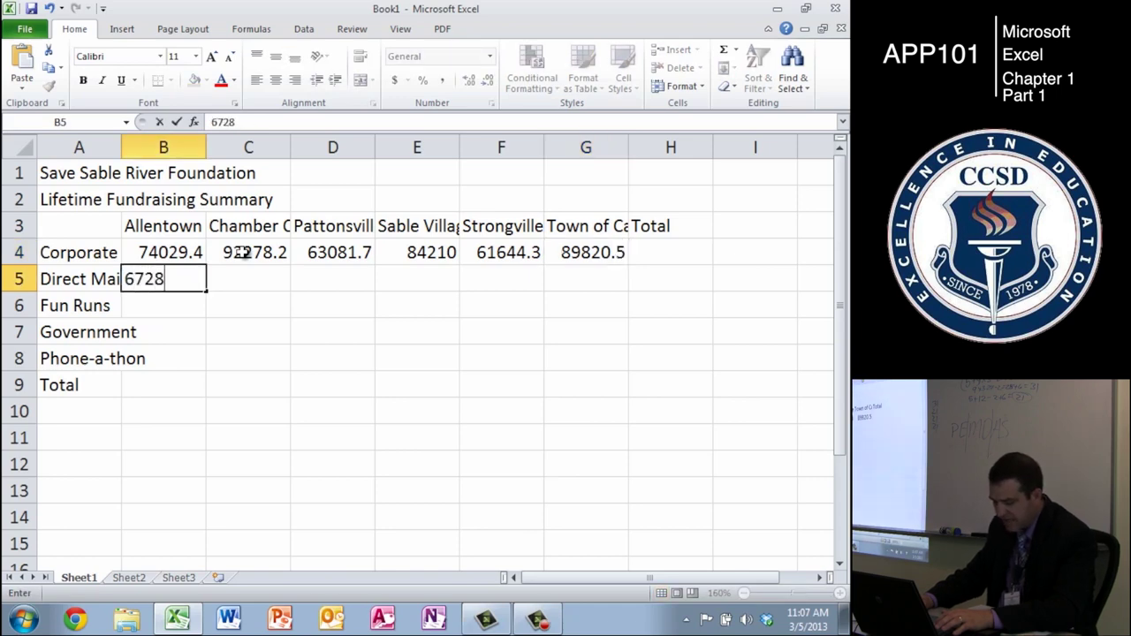
key("Tab")
type("83867.2")
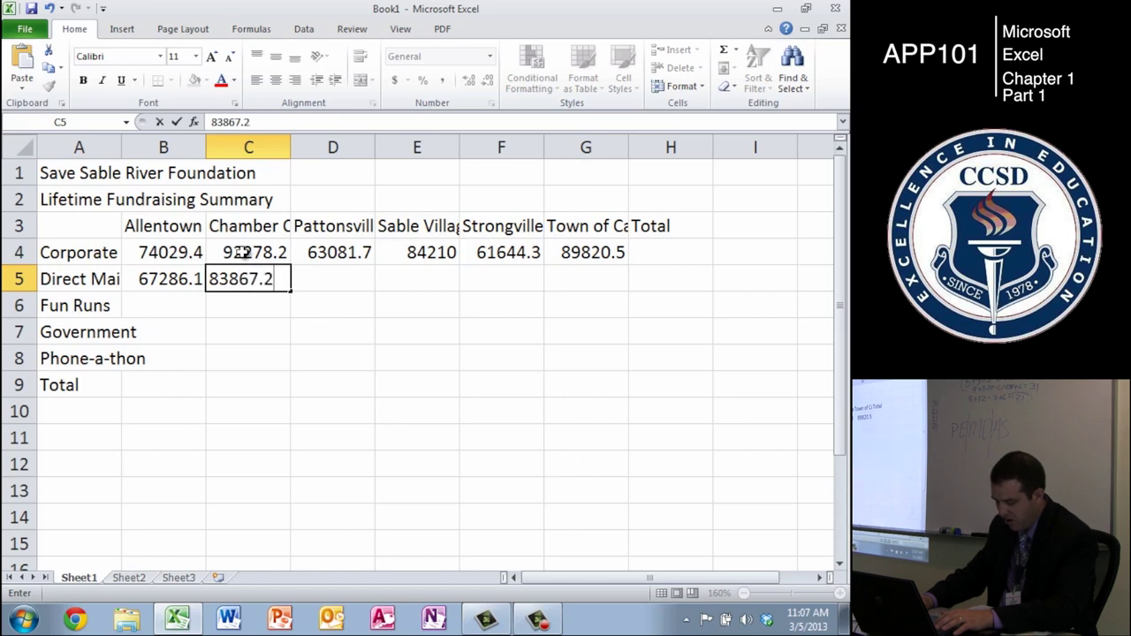
key("Tab")
type("585")
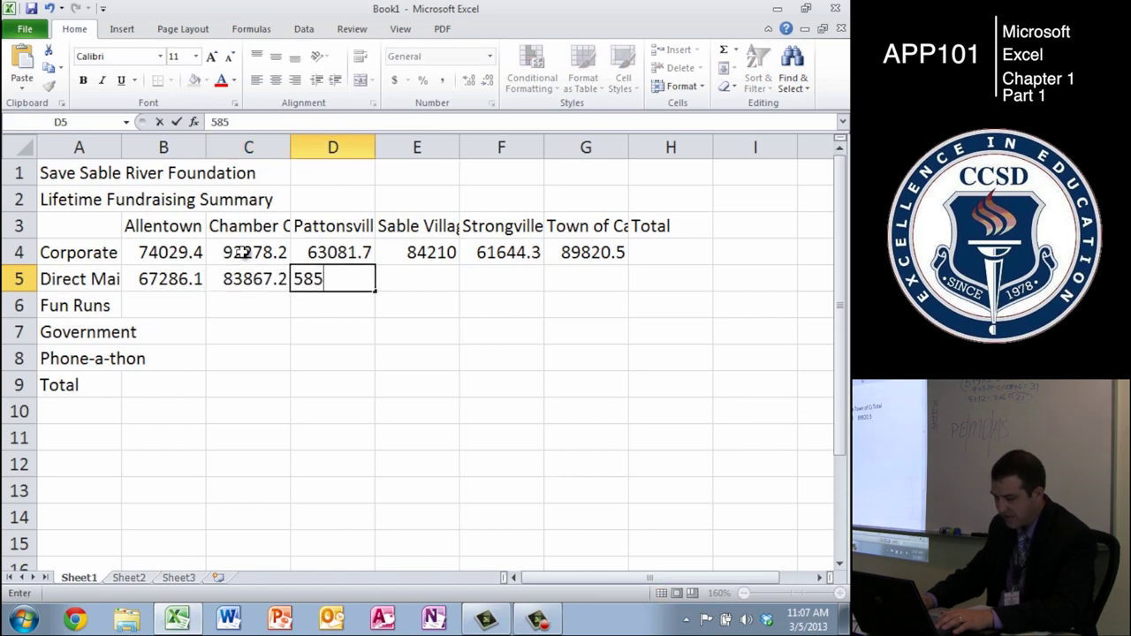
key("BackSpace")
key("BackSpace")
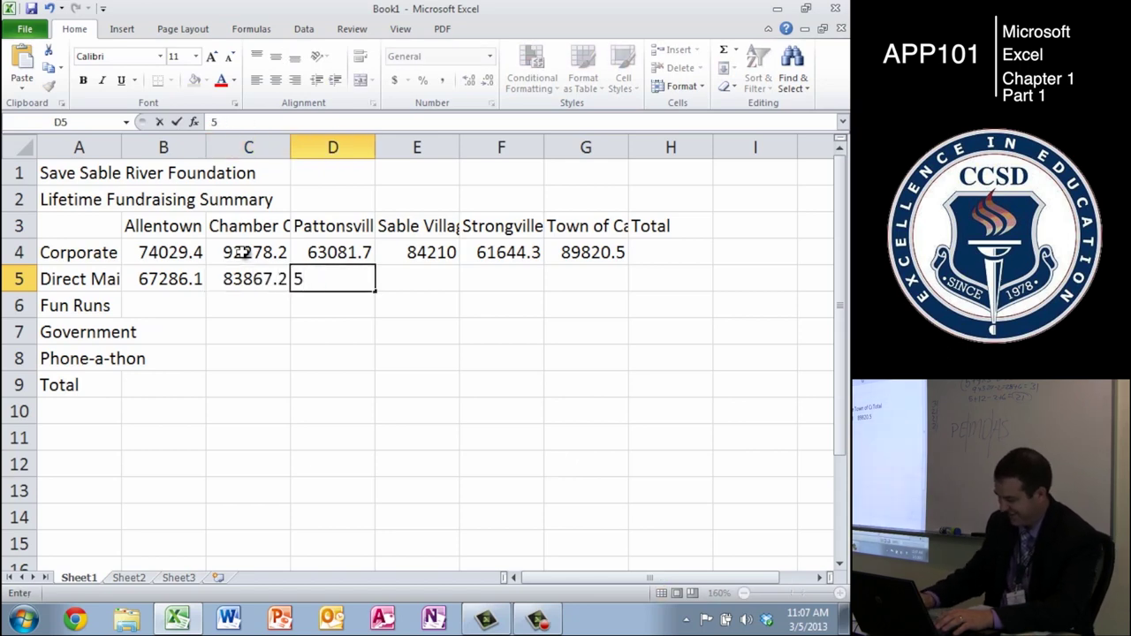
type("5076.5")
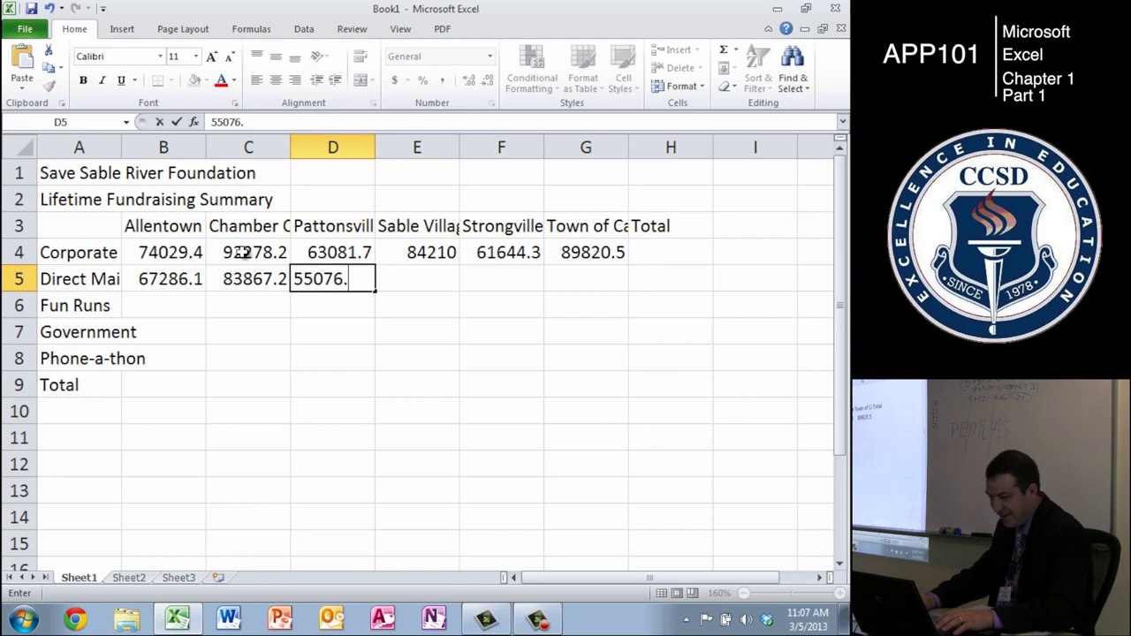
key("Tab")
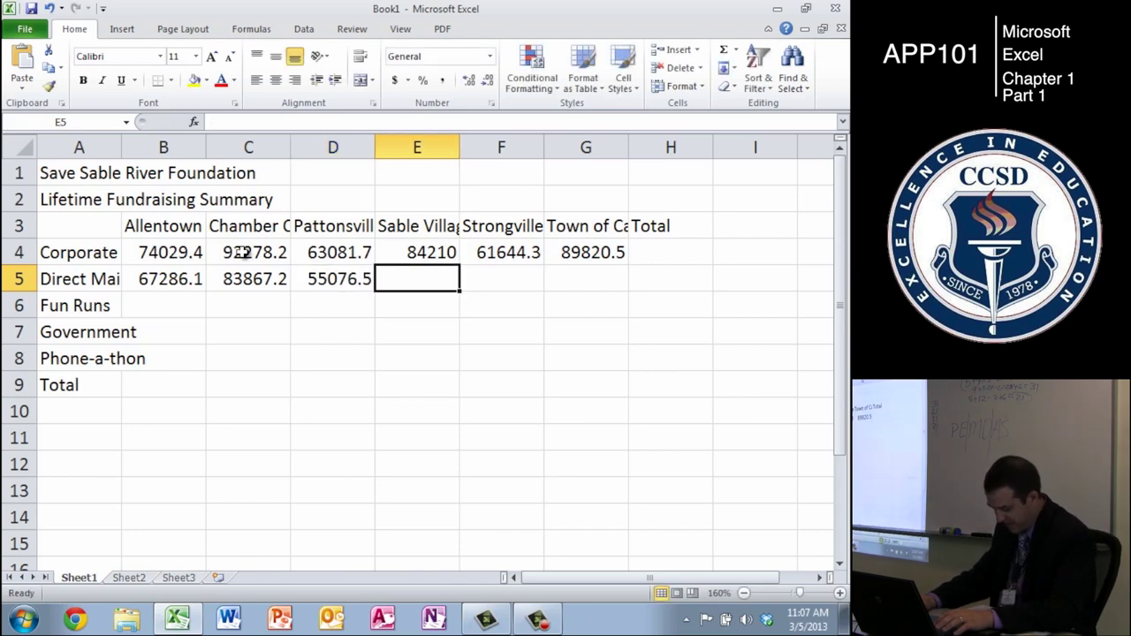
- Complete the Direct Mail row by entering 55547.3, 79779 and 84366.2 in cells E5 to G5
type("555")
type("47.3")
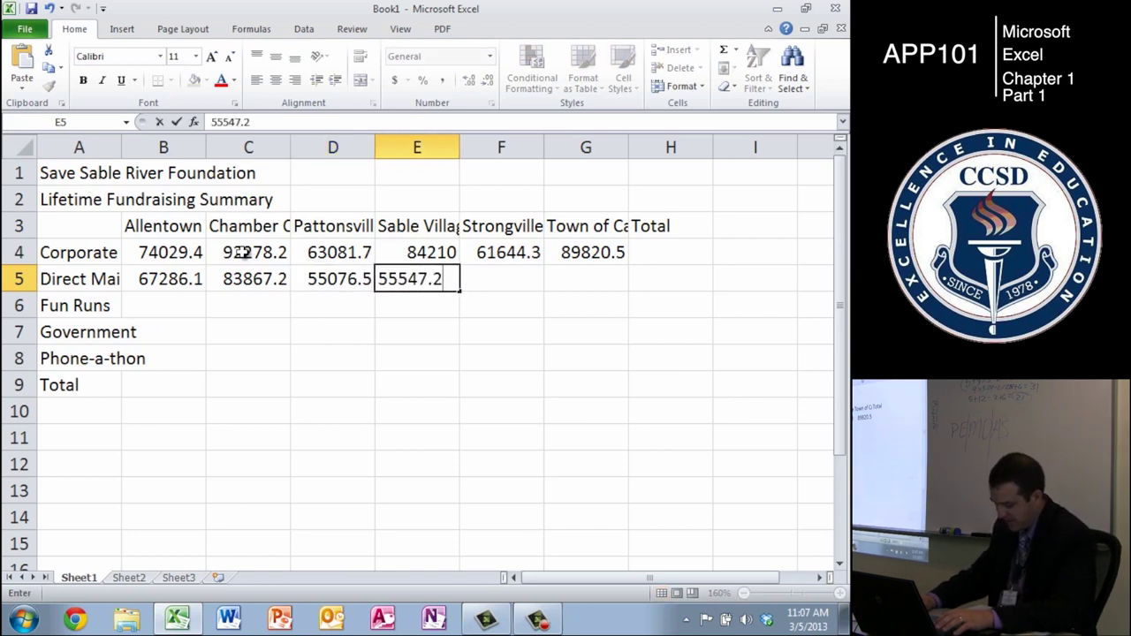
key("Tab")
type("79779.0")
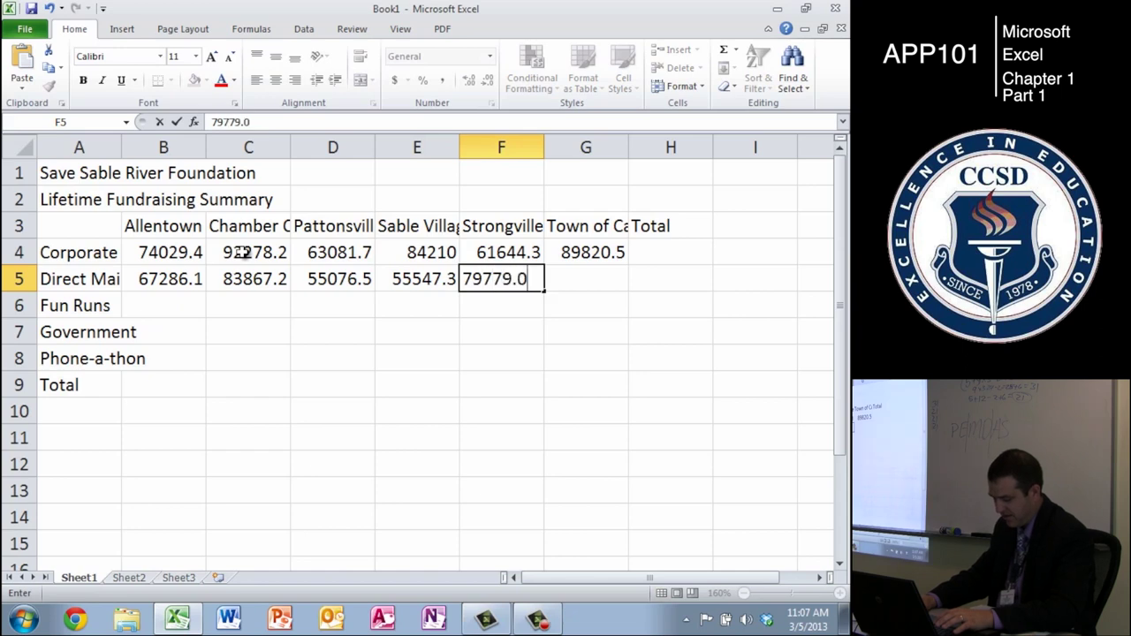
key("Tab")
type("84366.2")
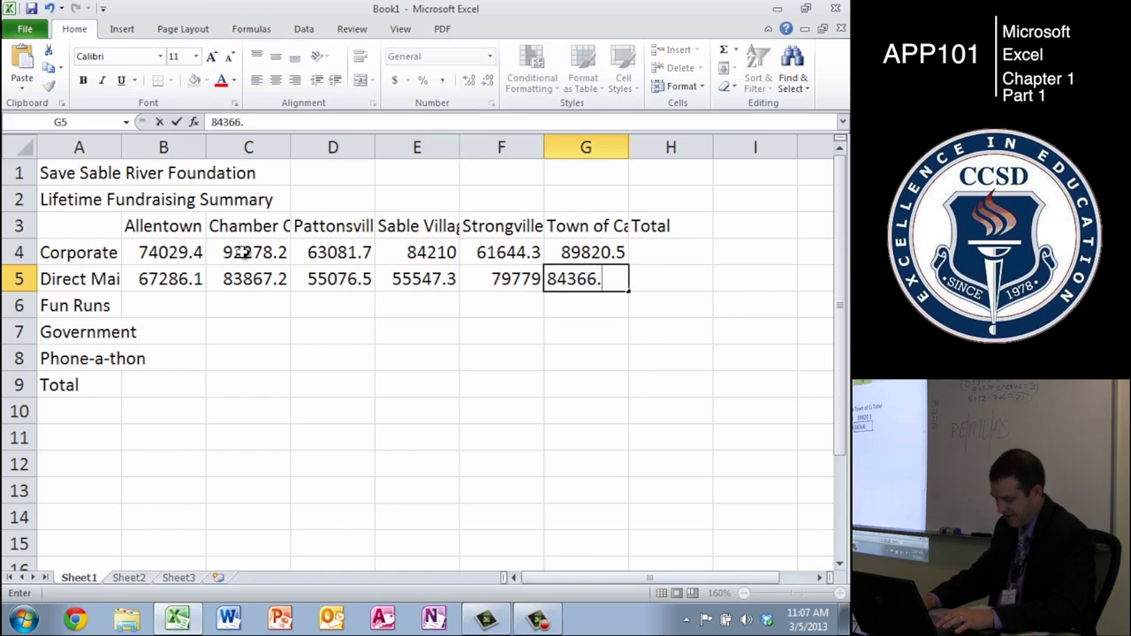
key("Return")
- Enter the Fun Runs amounts 54704.39, 66934.65 and 64581.65 in cells B6 to D6
type("54704.39")
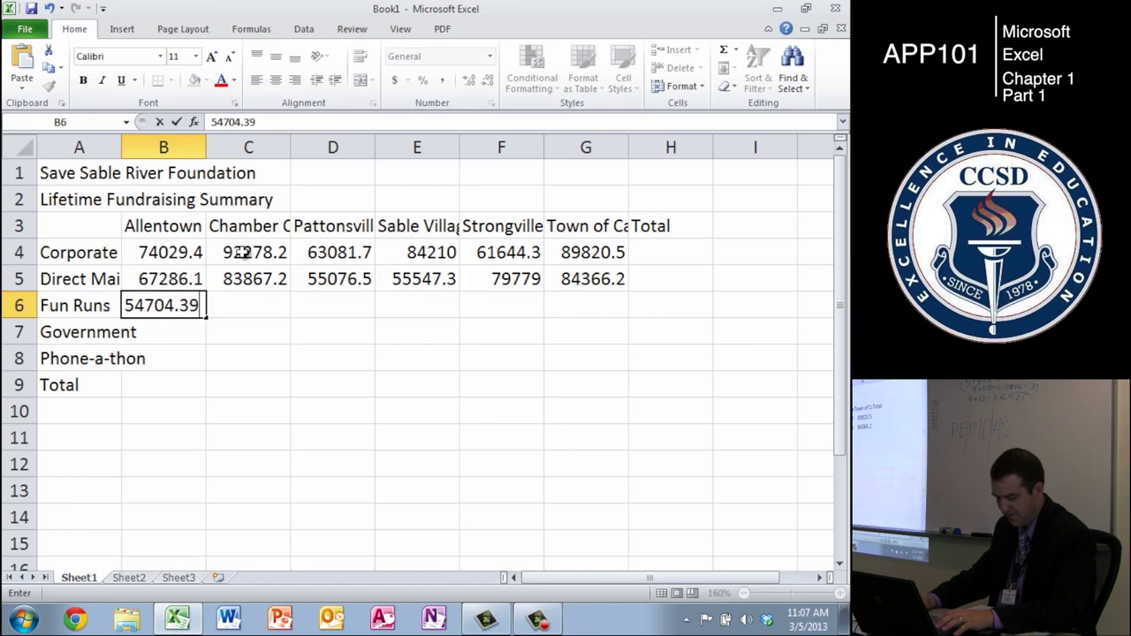
key("Tab")
type("6693")
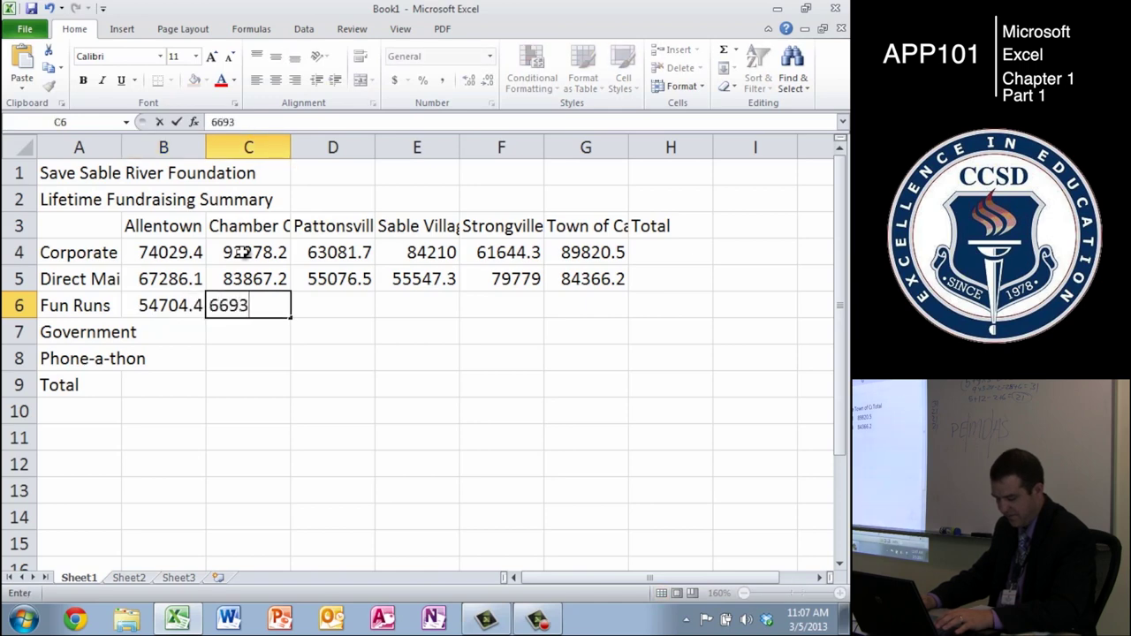
type("4.65")
key("Tab")
type("64")
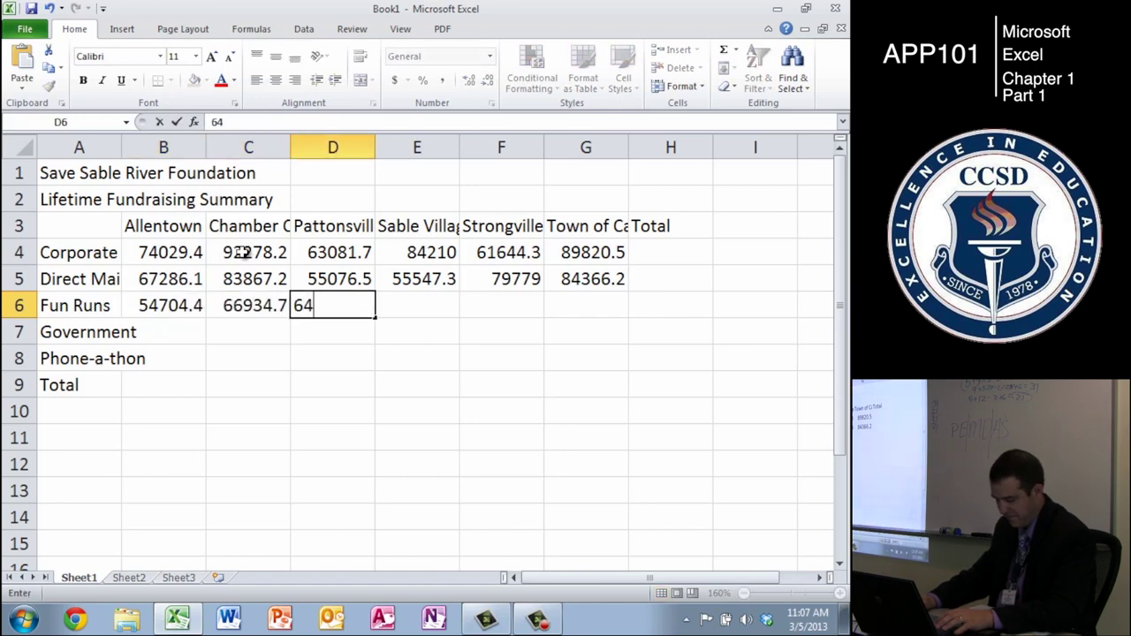
type("581.65")
key("Tab")
- Enter the remaining Fun Runs amounts 28895.85, 32690.37 and 64242.7 in cells E6 to G6
type("288")
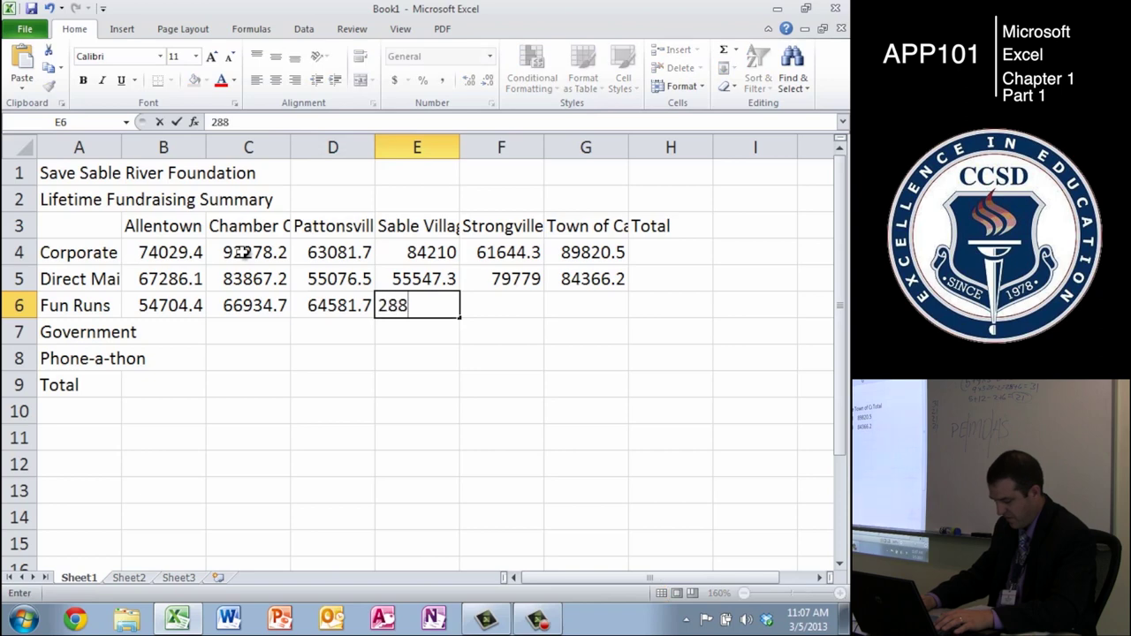
type("95.85")
key("Tab")
type("32")
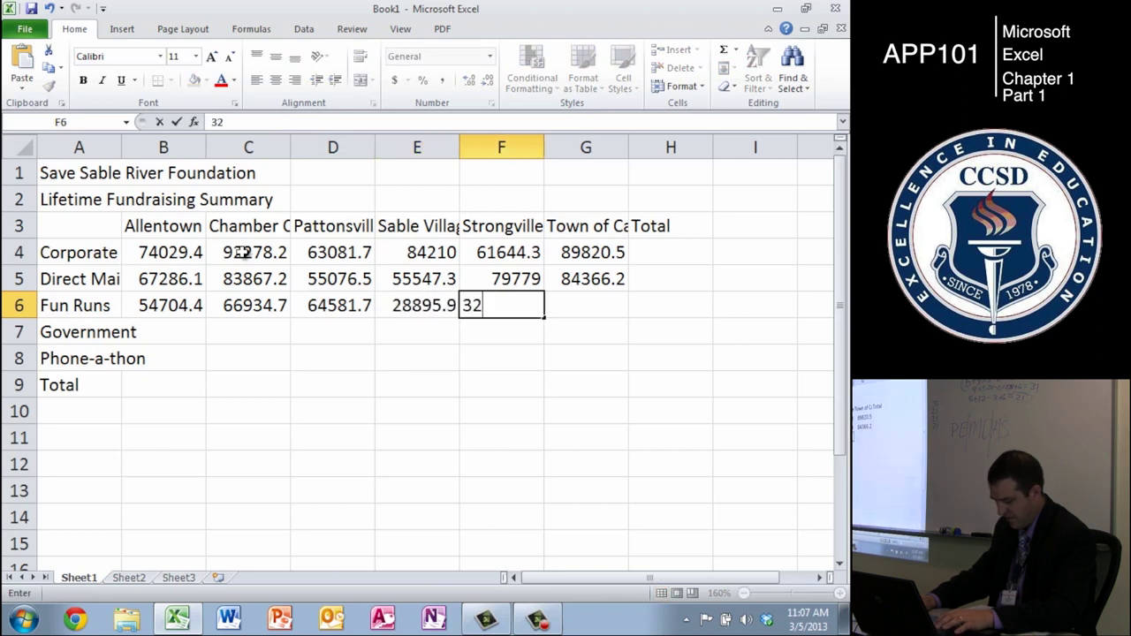
type("690.37")
key("Tab")
type("64242.7")
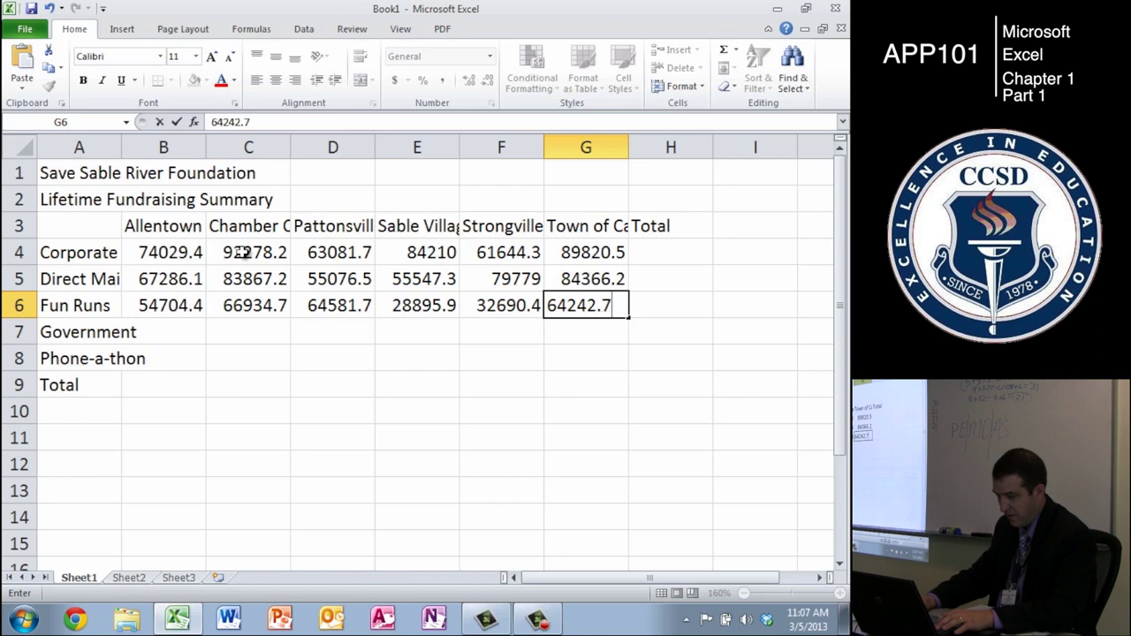
key("Return")
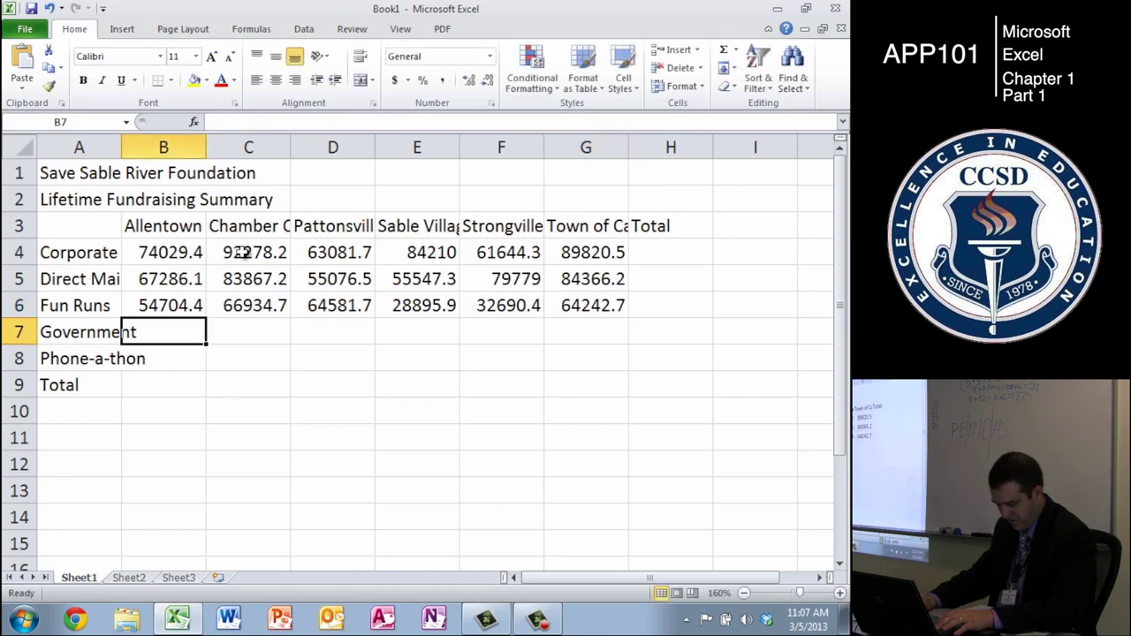
- Enter the Government amounts 30623.99, 58614.35 and 51486.46 in cells B7 to D7
type("3062")
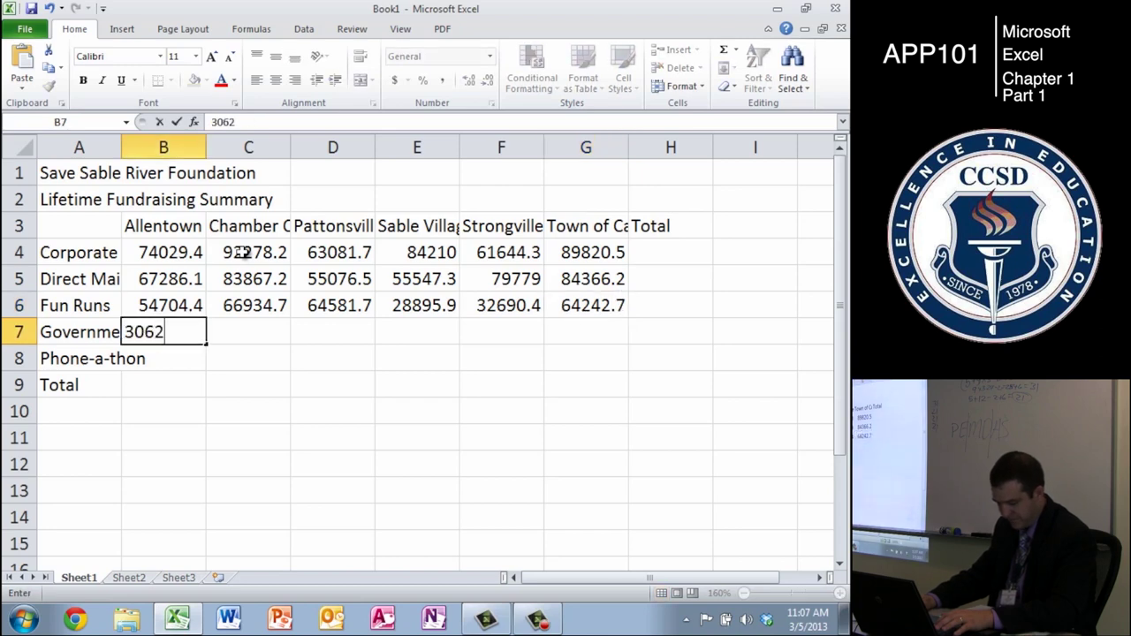
type("3.99")
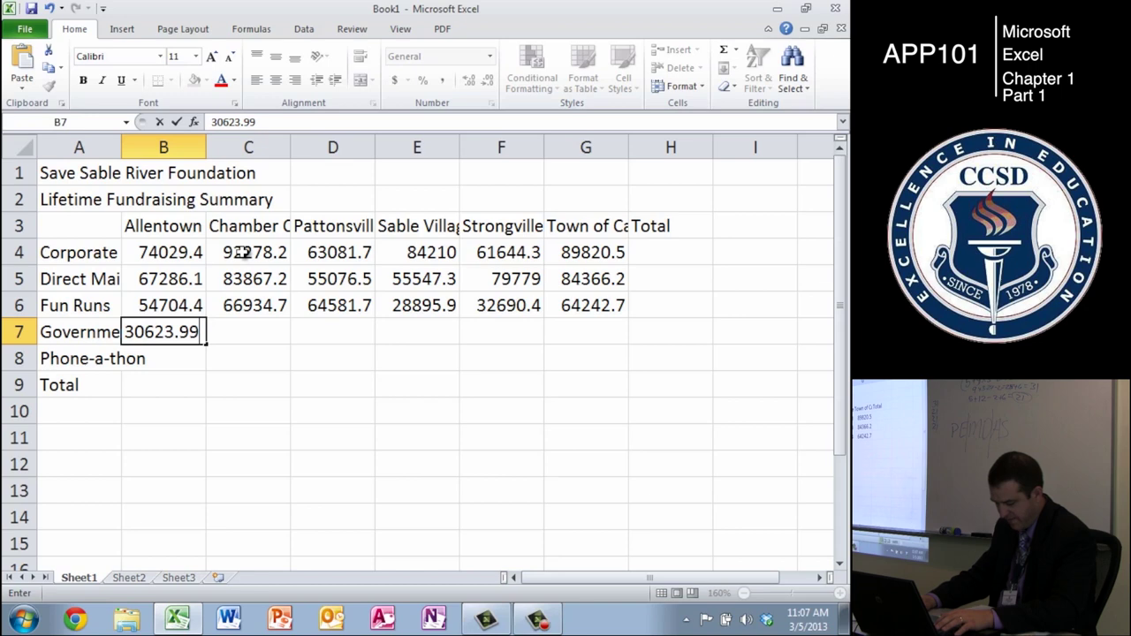
key("Tab")
type("58614.35")
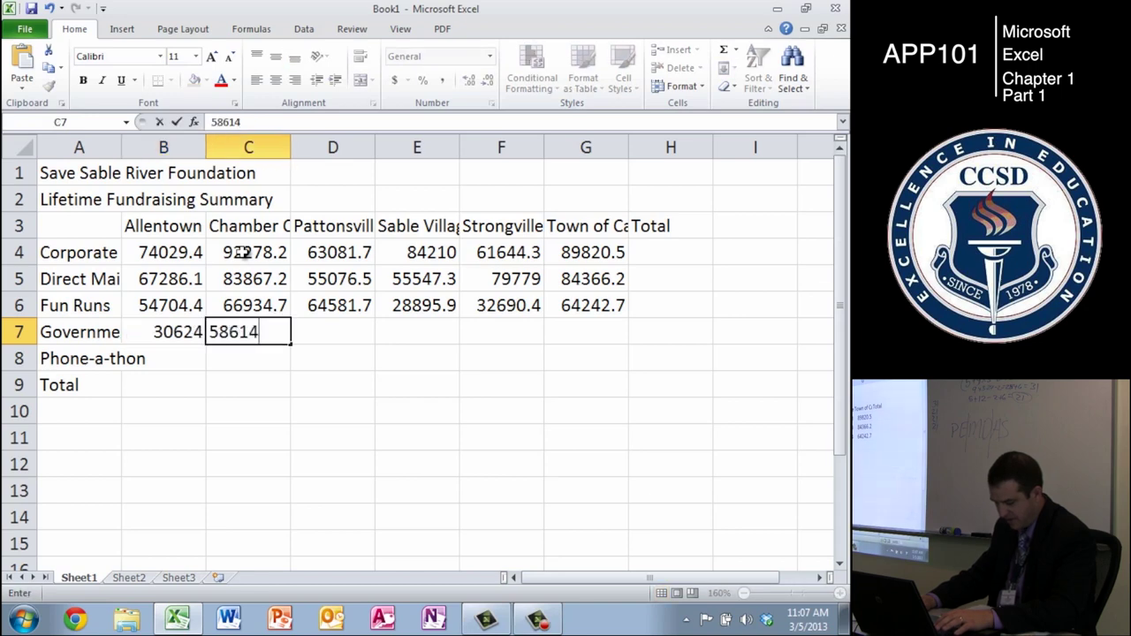
key("Tab")
type("51")
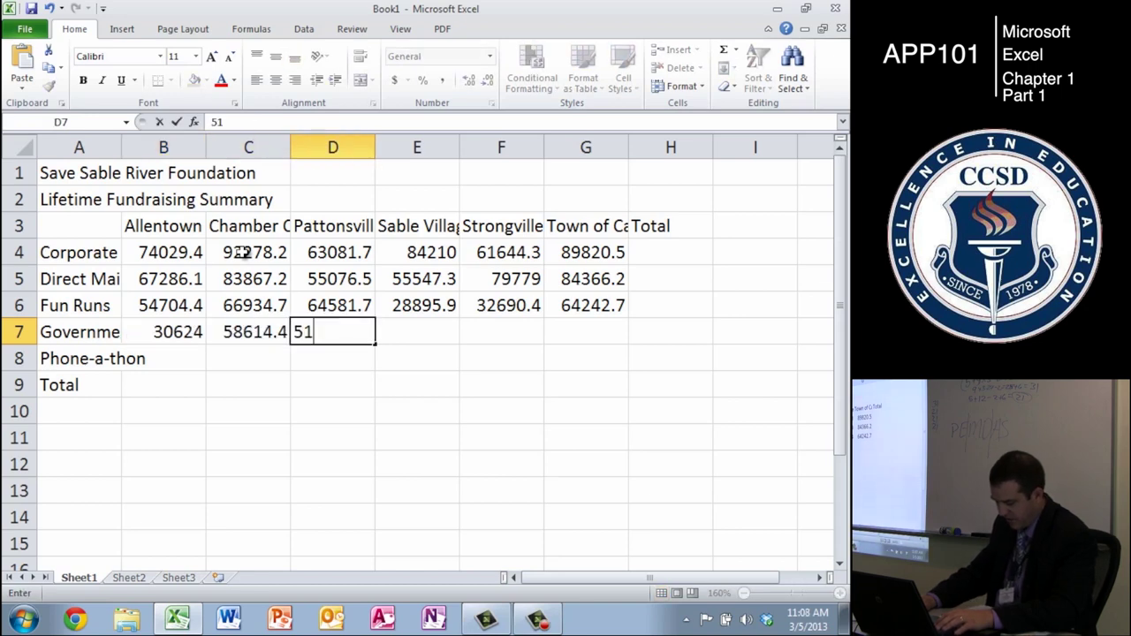
type("486.46")
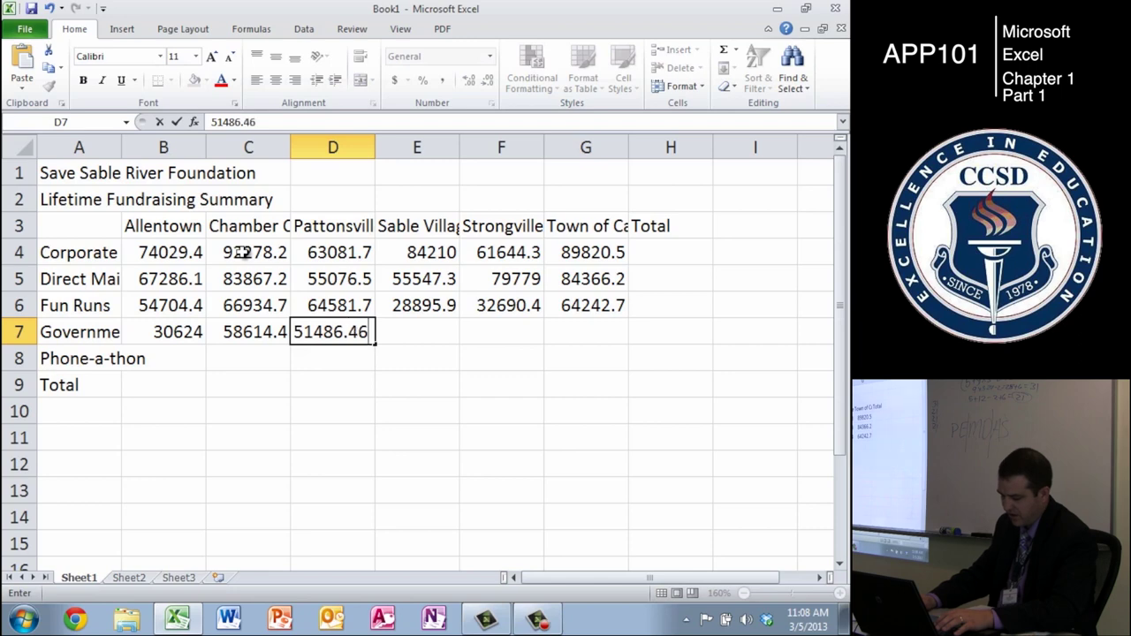
key("Tab")
- Enter the remaining Government amounts 36387.06, 51642.6 and 40177.9 in cells E7 to G7
type("36")
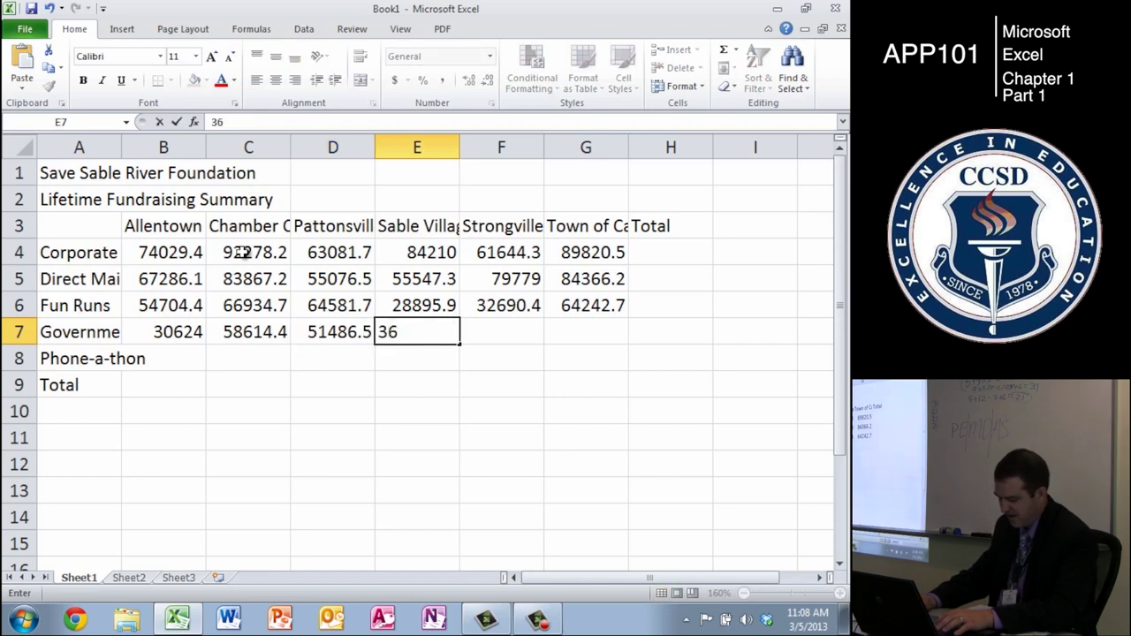
type("387.06")
key("Tab")
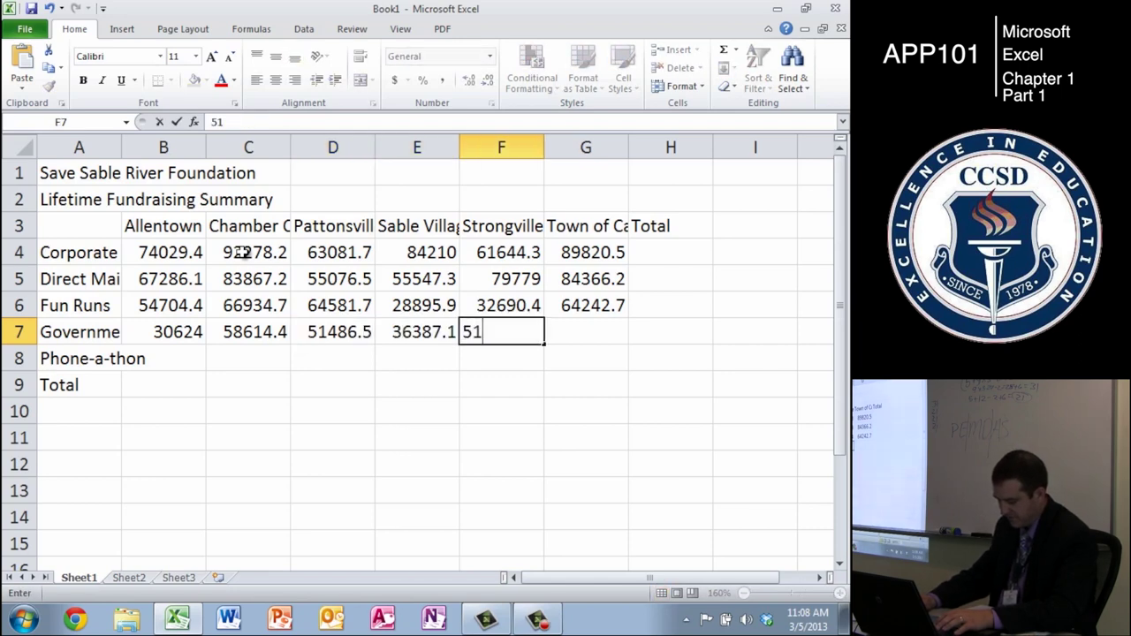
type("642.6")
key("Tab")
type("40")
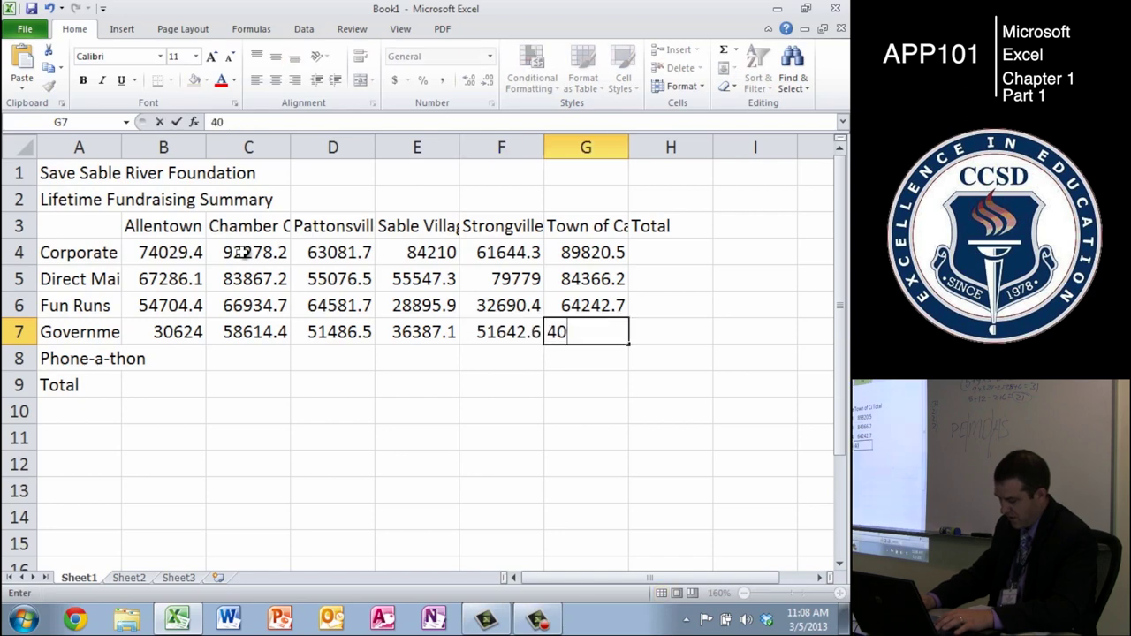
type("177.9")
key("Tab")
key("Return")
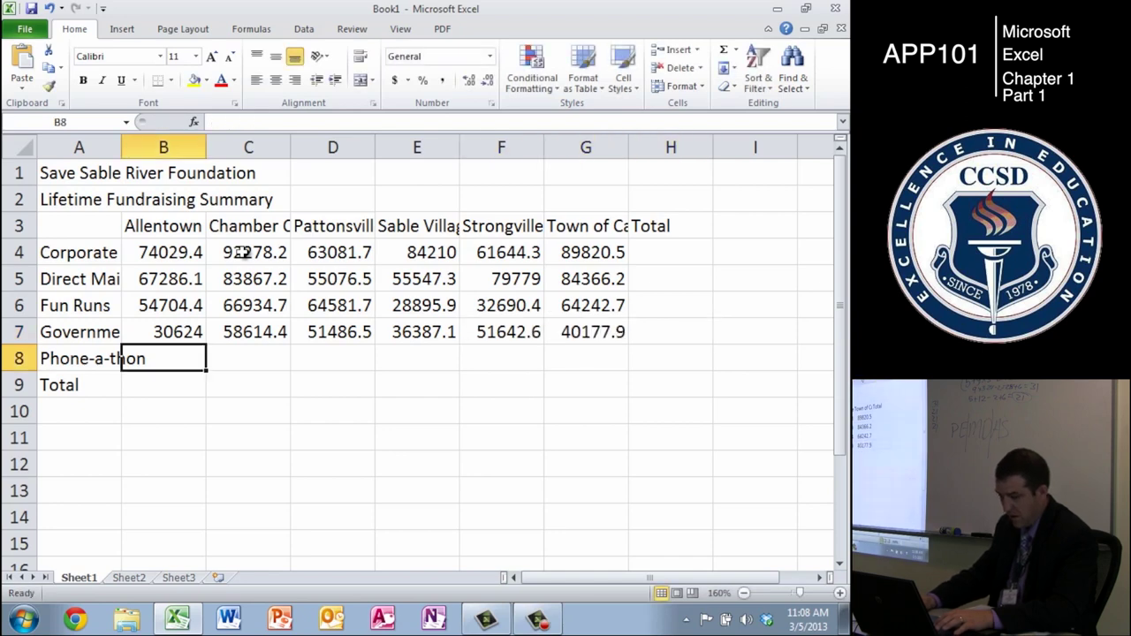
- Enter the Phone-a-thon amounts 16692.1, 24223.81 and 9492.91 in cells B8 to D8
type("16692.1")
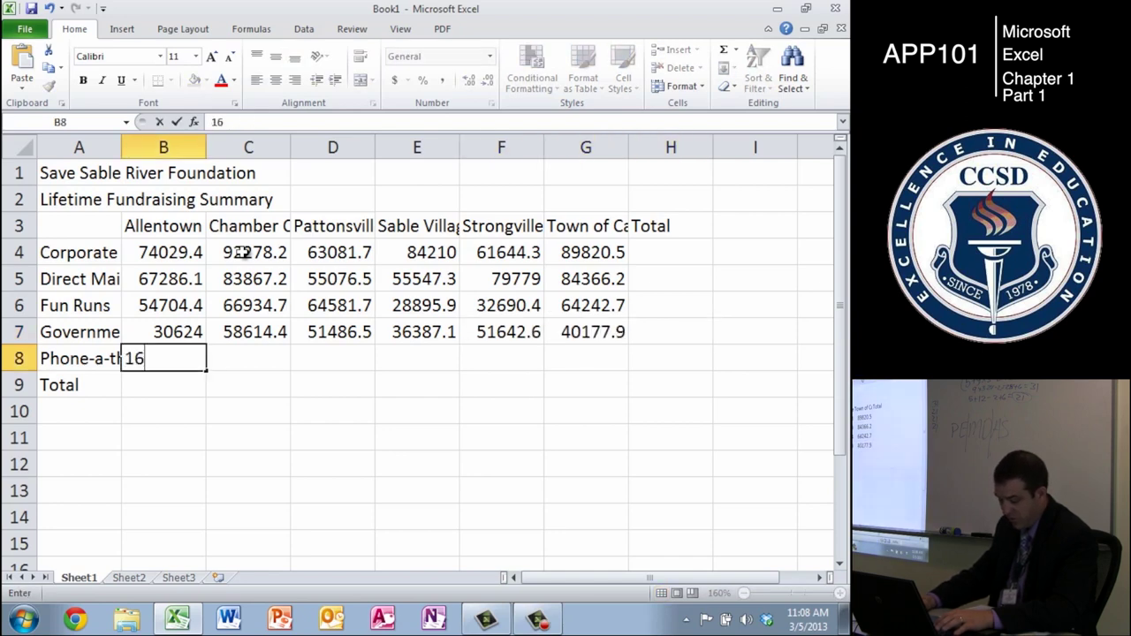
key("Tab")
type("24223.81")
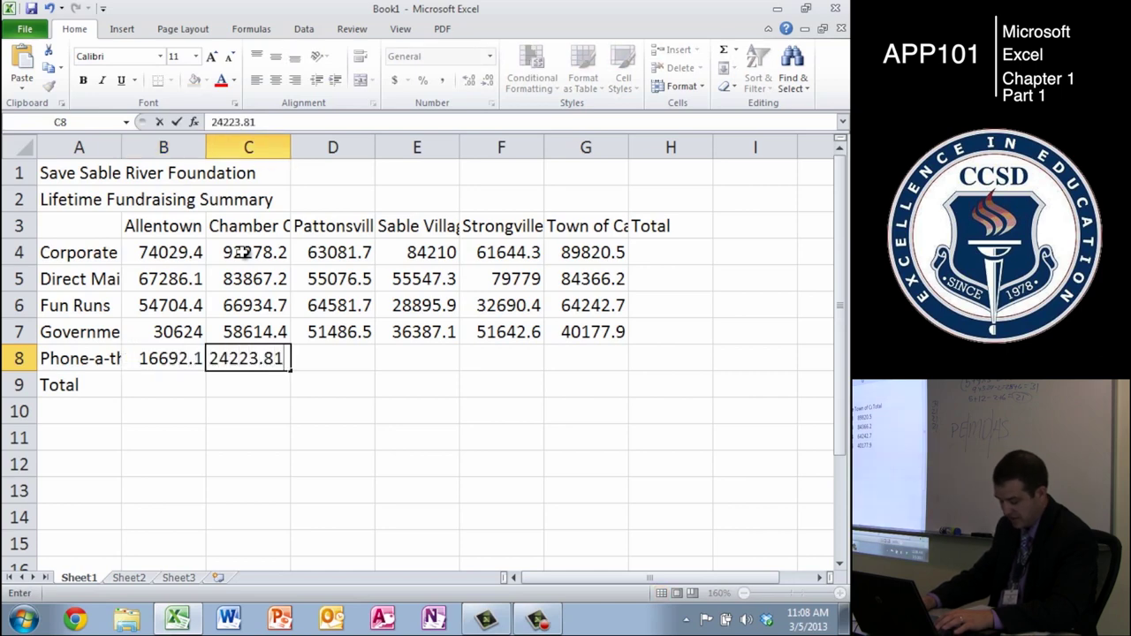
key("Tab")
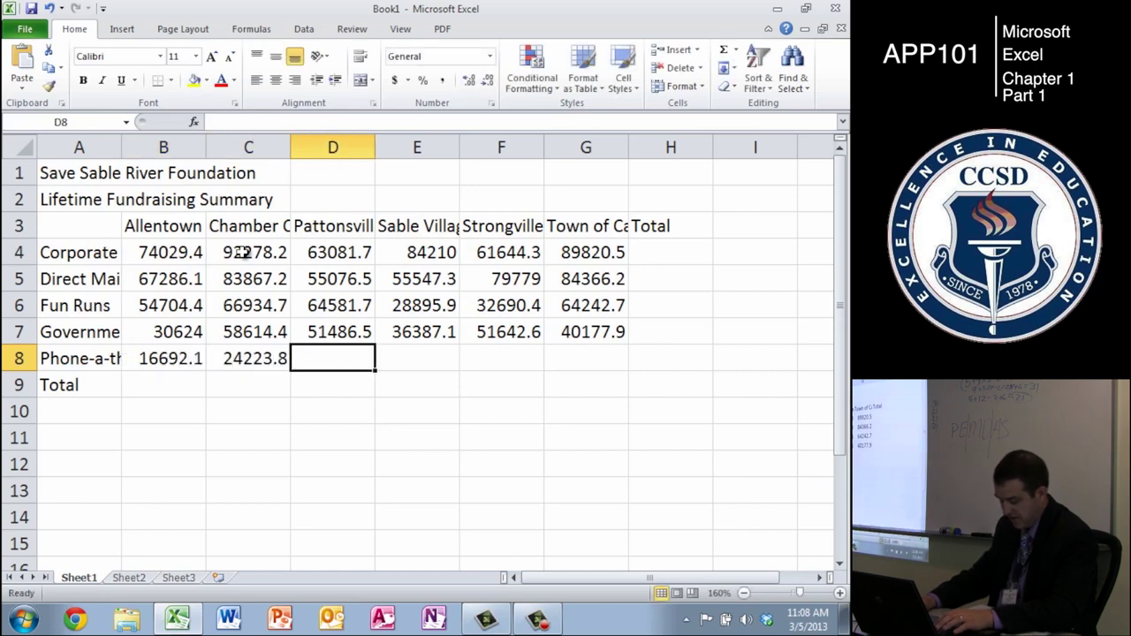
type("9492.91")
key("Tab")
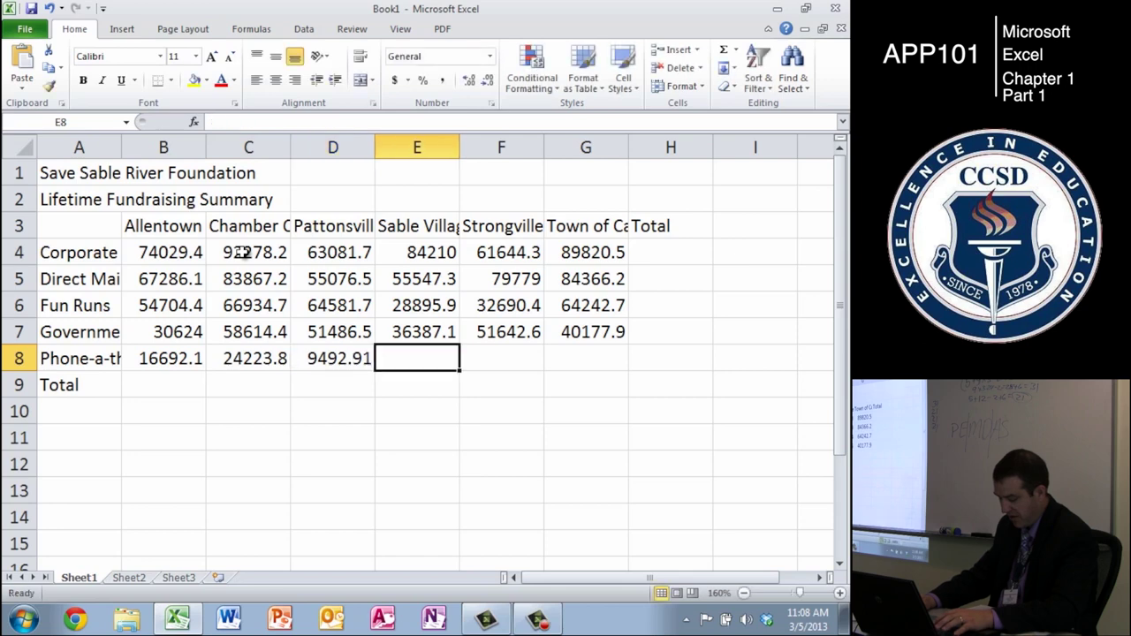
- Enter the remaining Phone-a-thon amounts 17328.7, 12305.85 and 21097.60 in cells E8 to G8
type("17328.7")
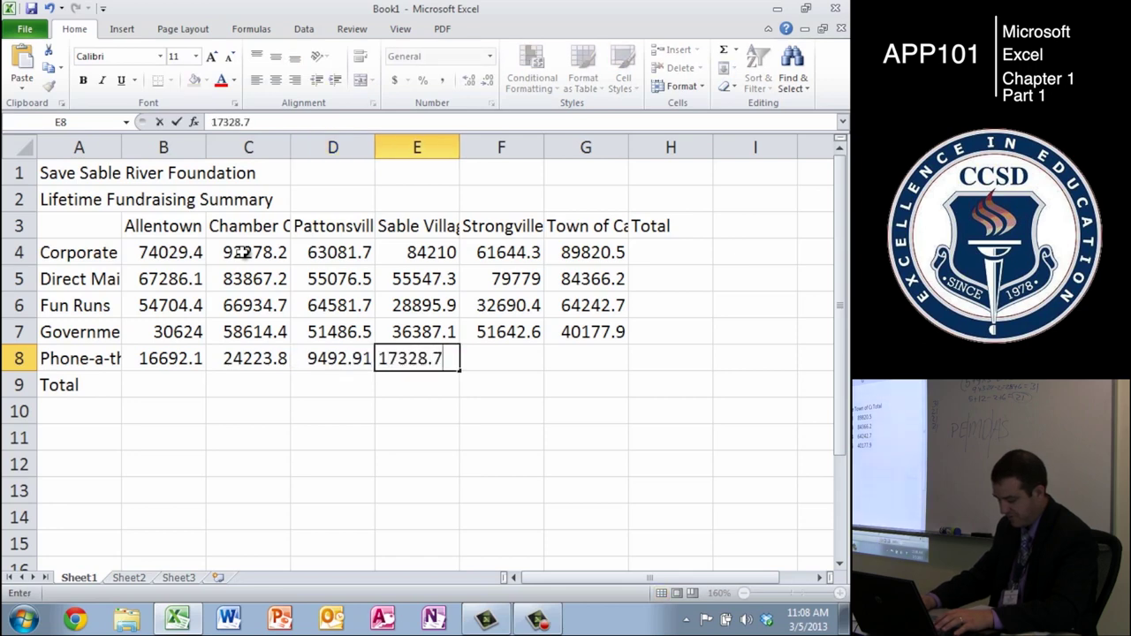
key("Tab")
type("12305.85")
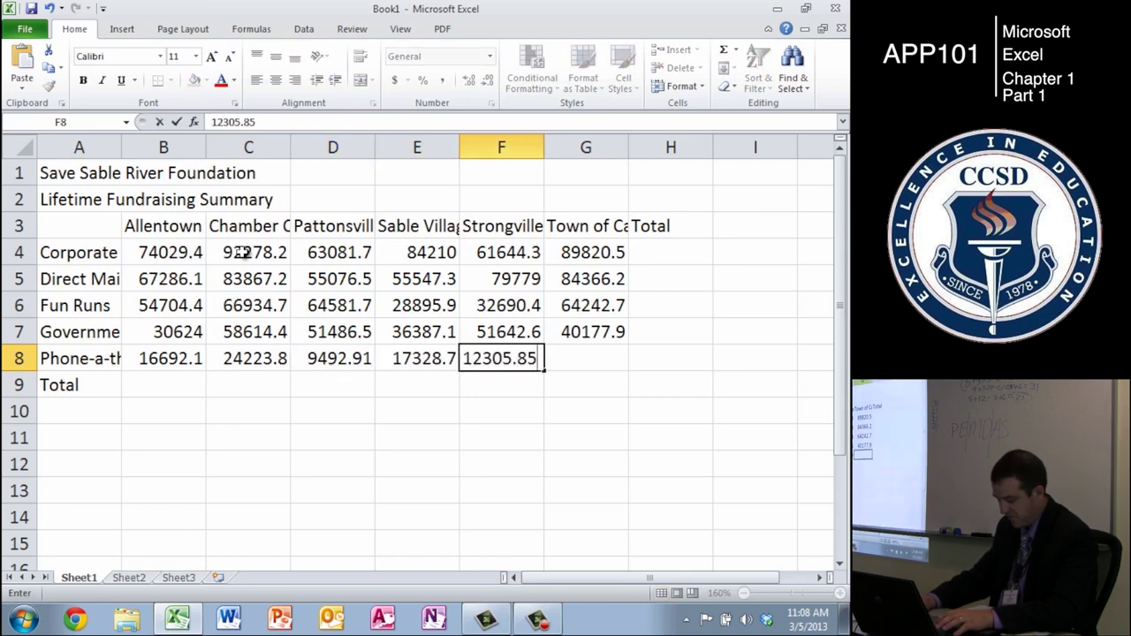
key("Tab")
type("21097.60")
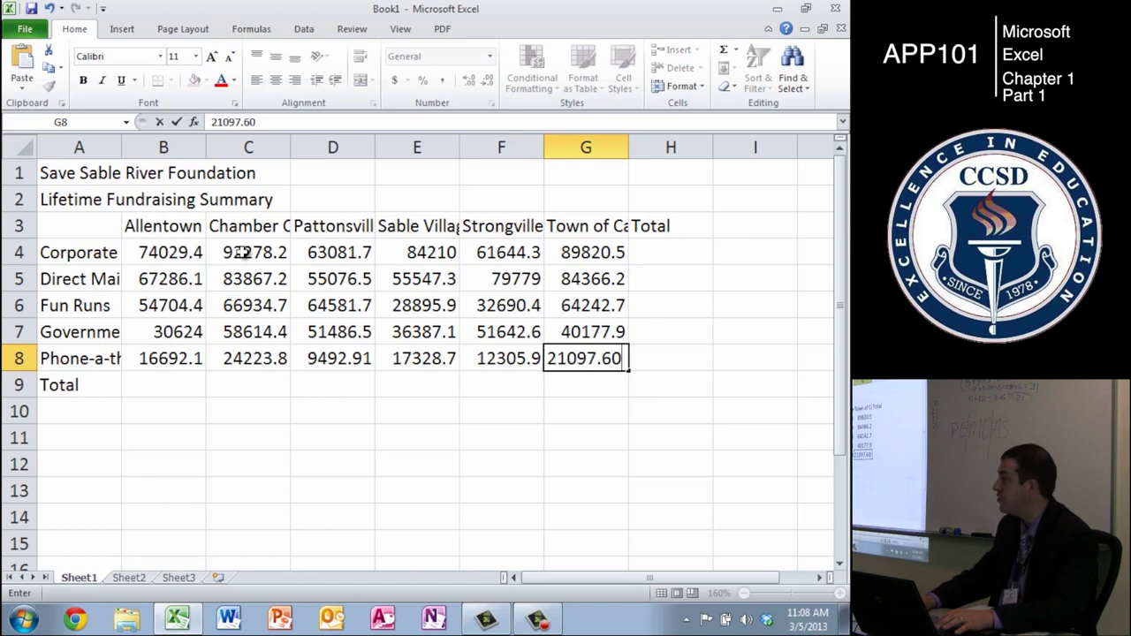
key("Return")
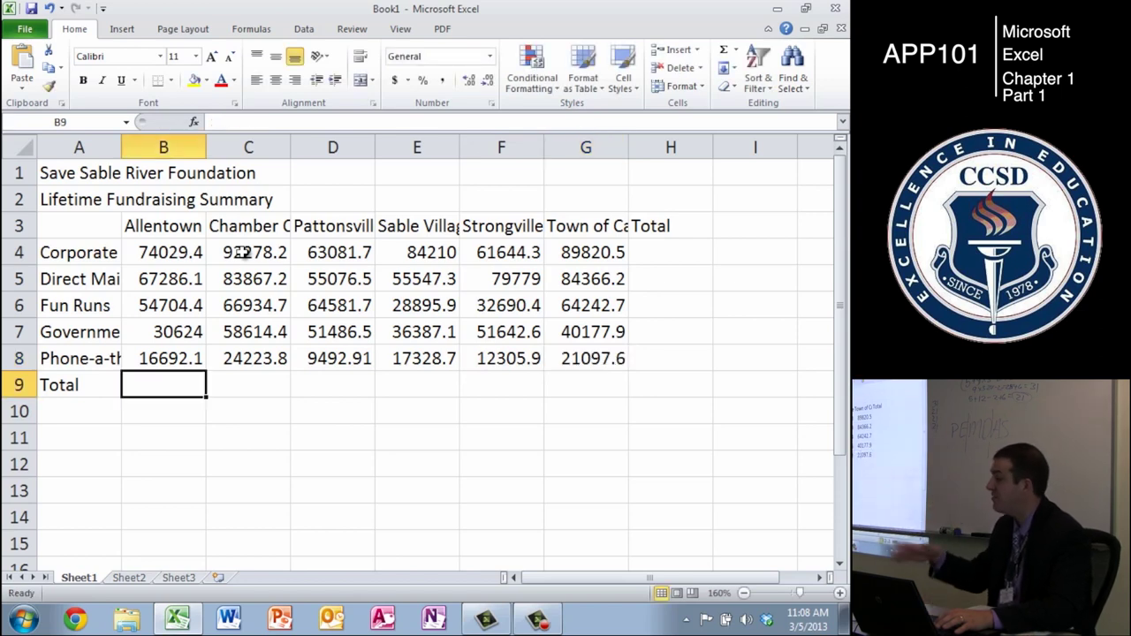
key("Up")
key("Left")
key("Up")
key("Up")
key("Up")
key("Up")
key("Up")
key("Up")
key("Up")
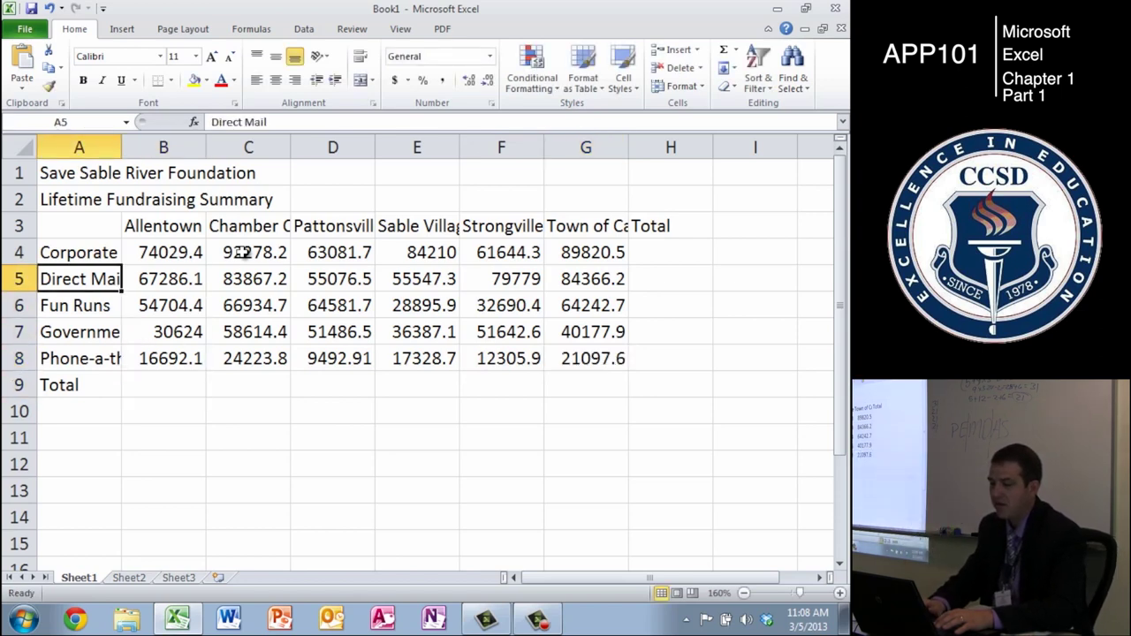
key("Right")
key("Right")
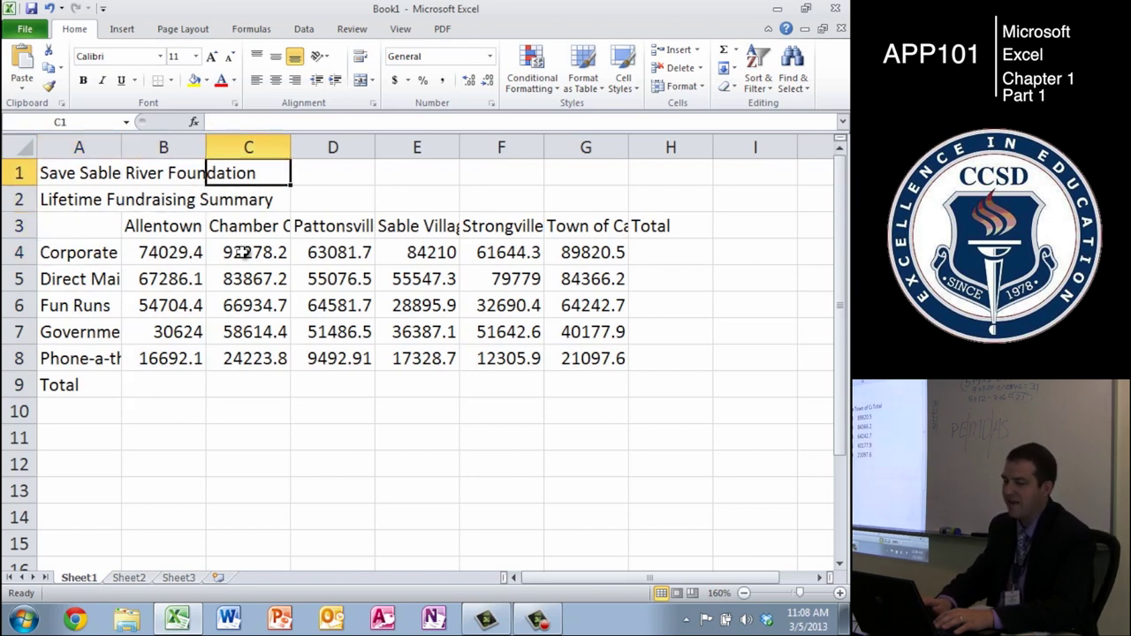
key("Right")
key("Right")
key("Right")
key("Right")
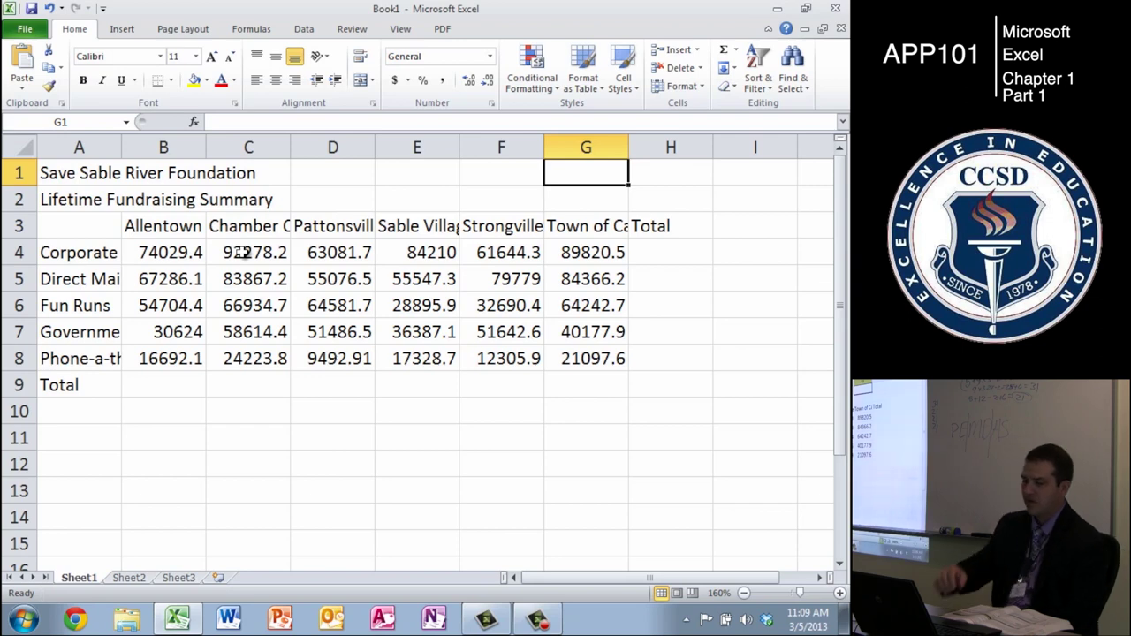
- Switch to Chrome, go to learn.cc-sd.edu and log in to LearningStudio with the prefilled credentials
left_click(77, 621)
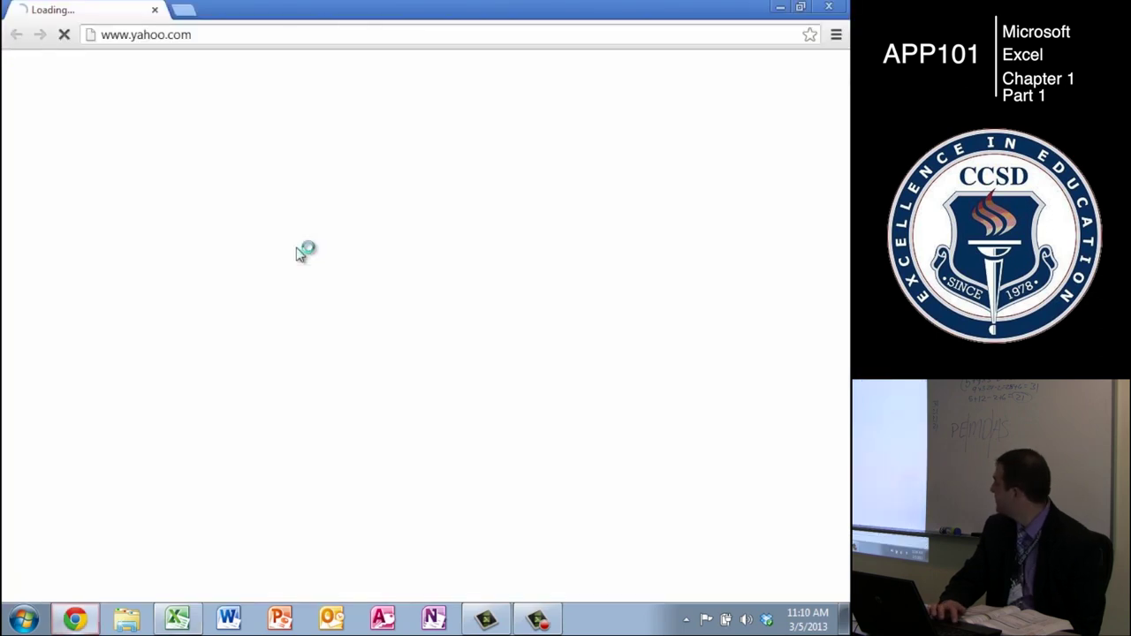
left_click(351, 38)
left_click(351, 38)
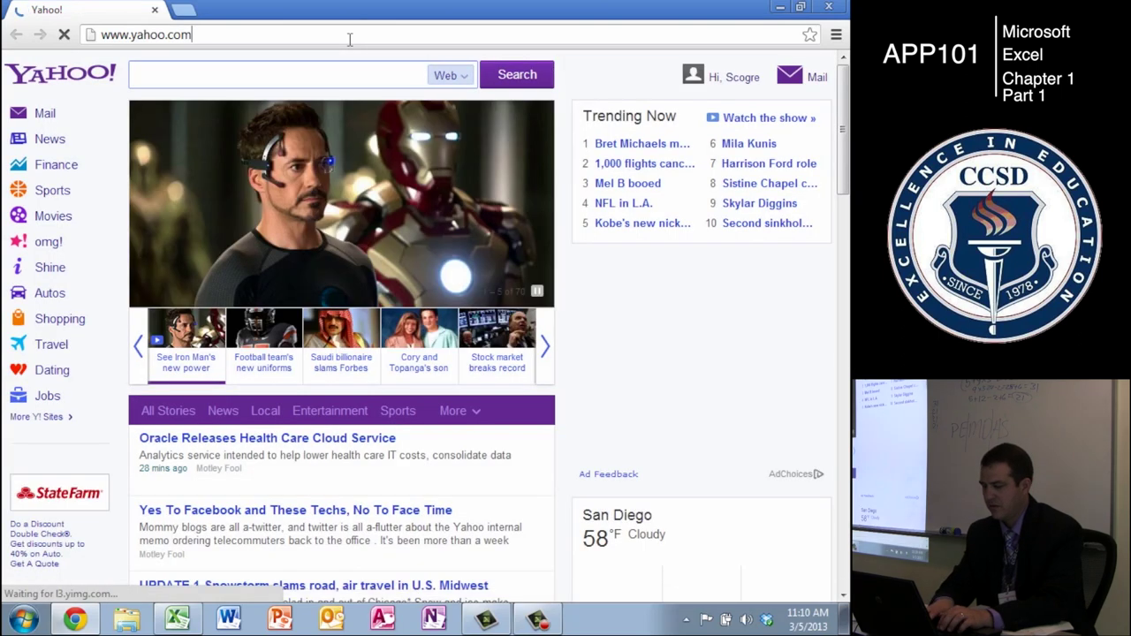
key("Down")
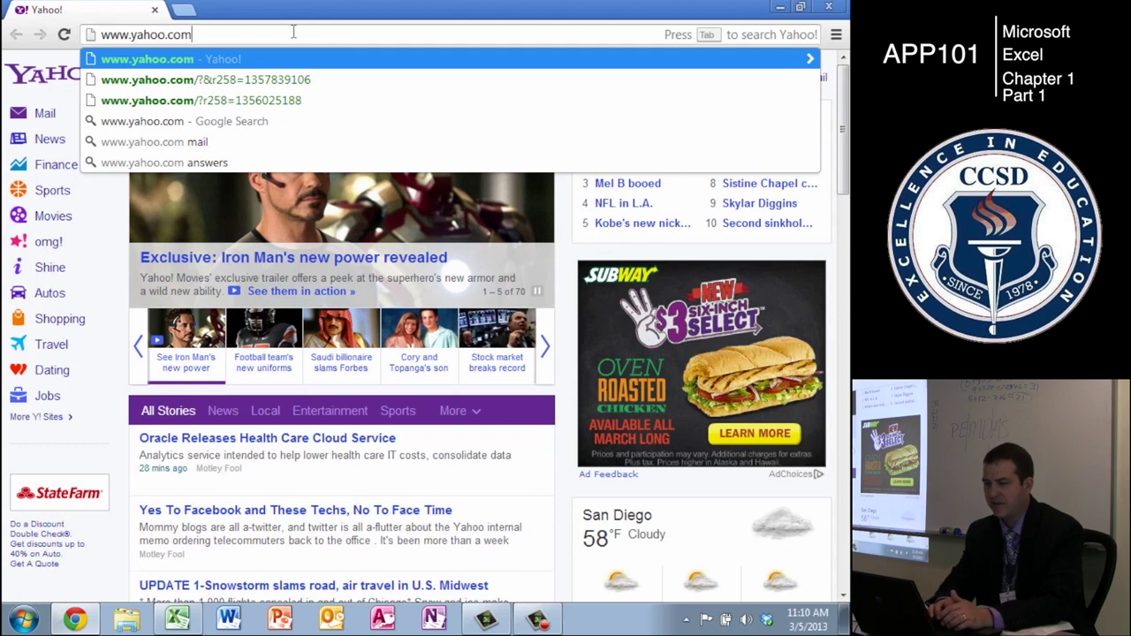
key("ctrl+a")
type("learn.cc-sd.edu")
key("Return")
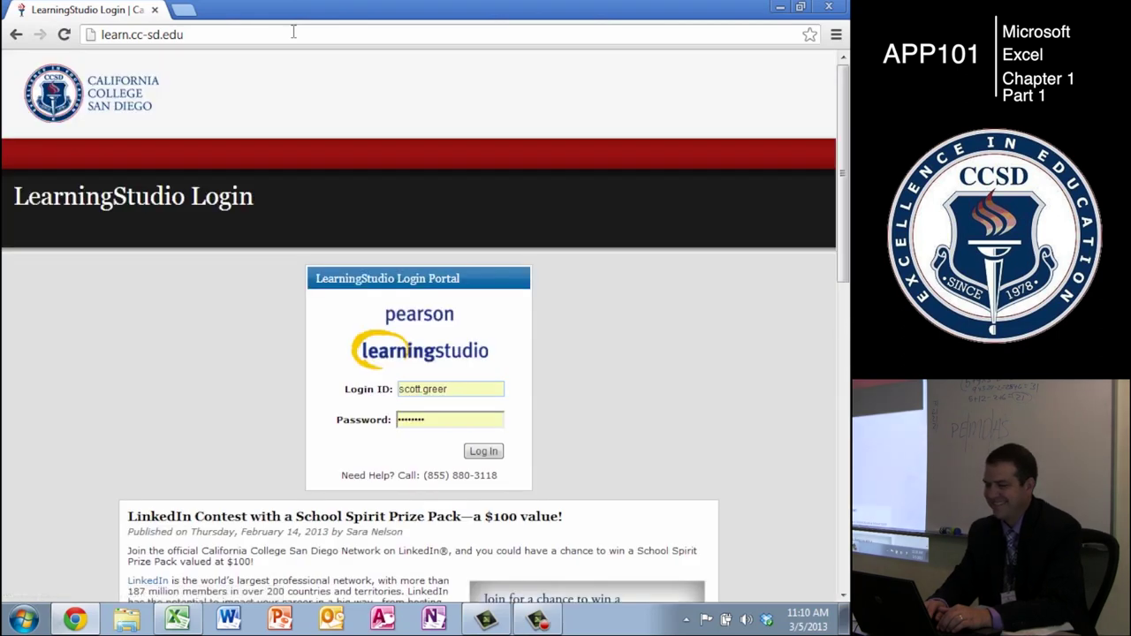
left_click(483, 452)
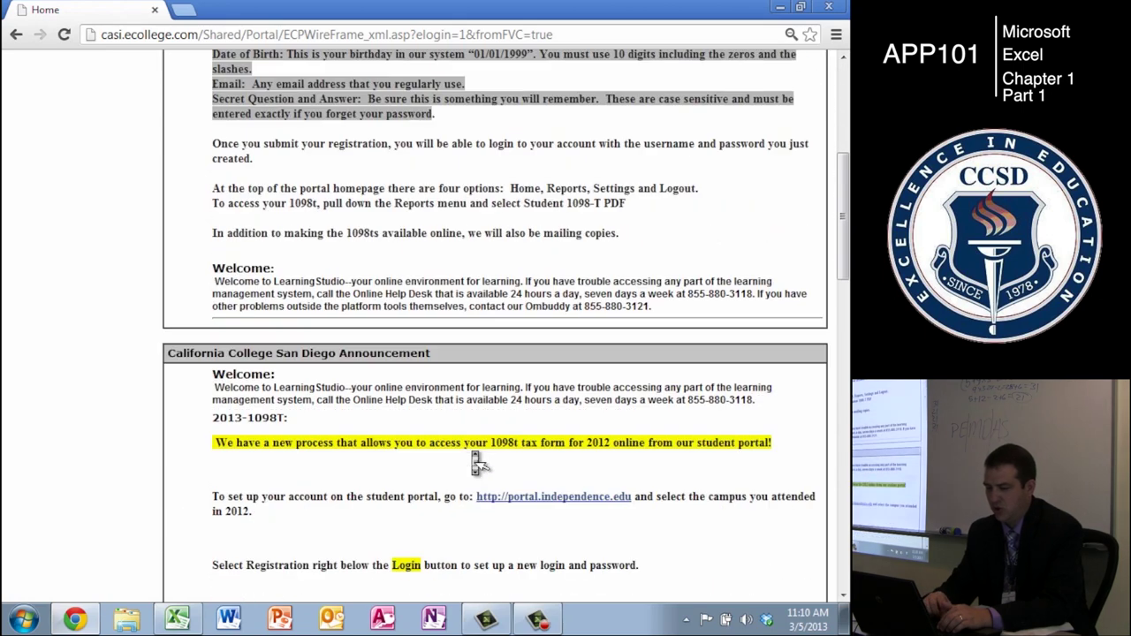
- Open the APP101 Computer Fundamentals course, view the Week 1 Assignment 1 page, and close the browser to return to Excel
scroll(475, 460, "down", 3)
scroll(476, 459, "down", 2)
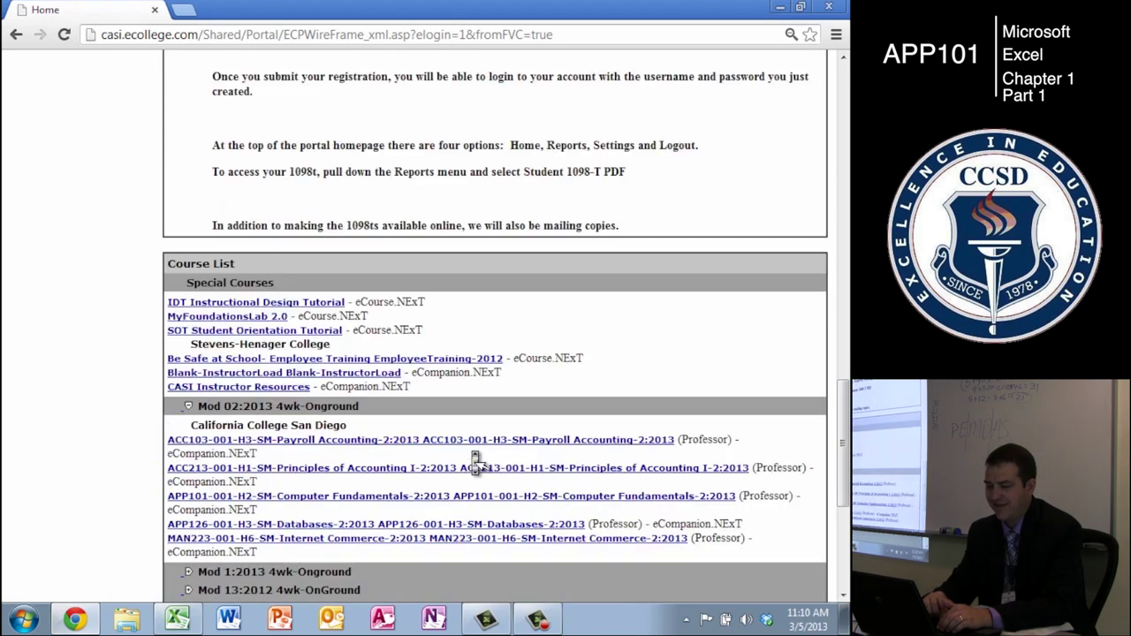
left_click(304, 498)
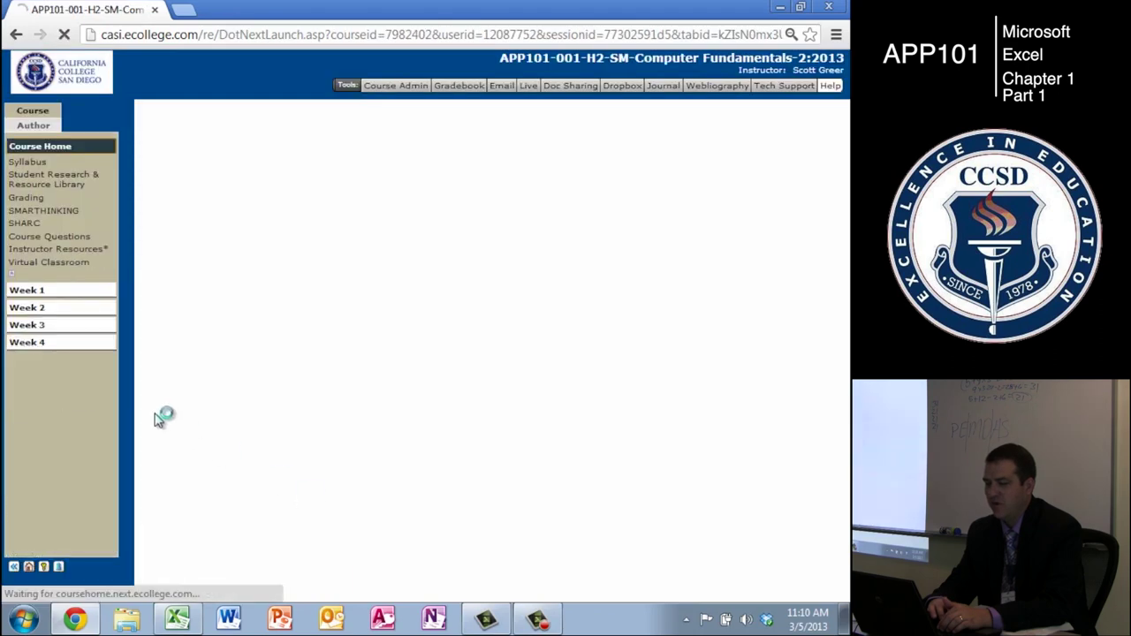
left_click(17, 292)
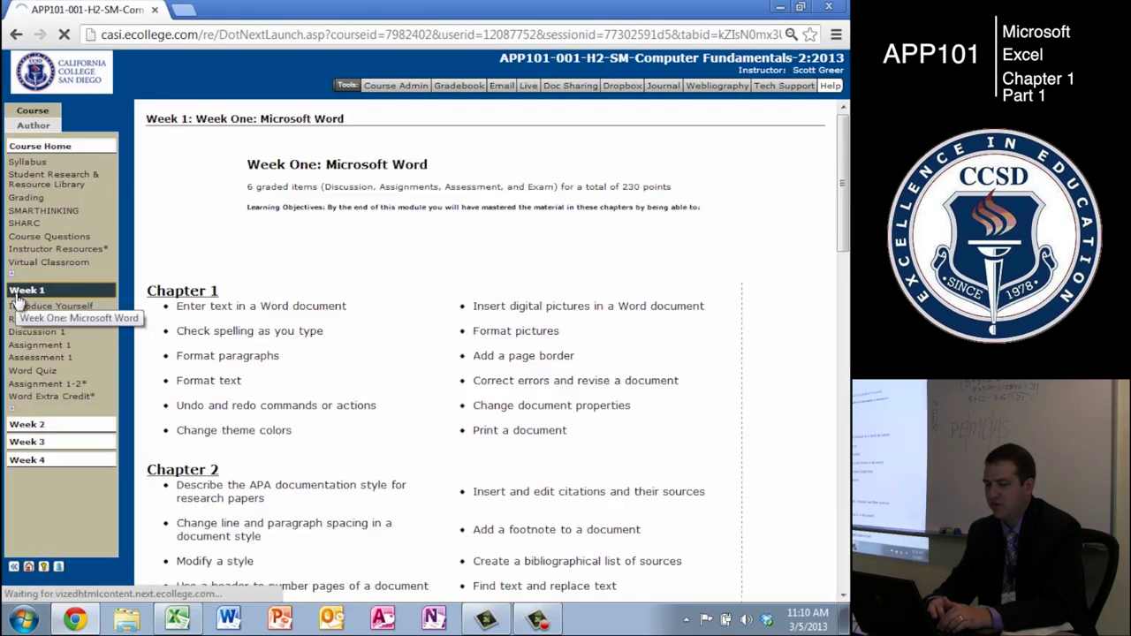
left_click(54, 402)
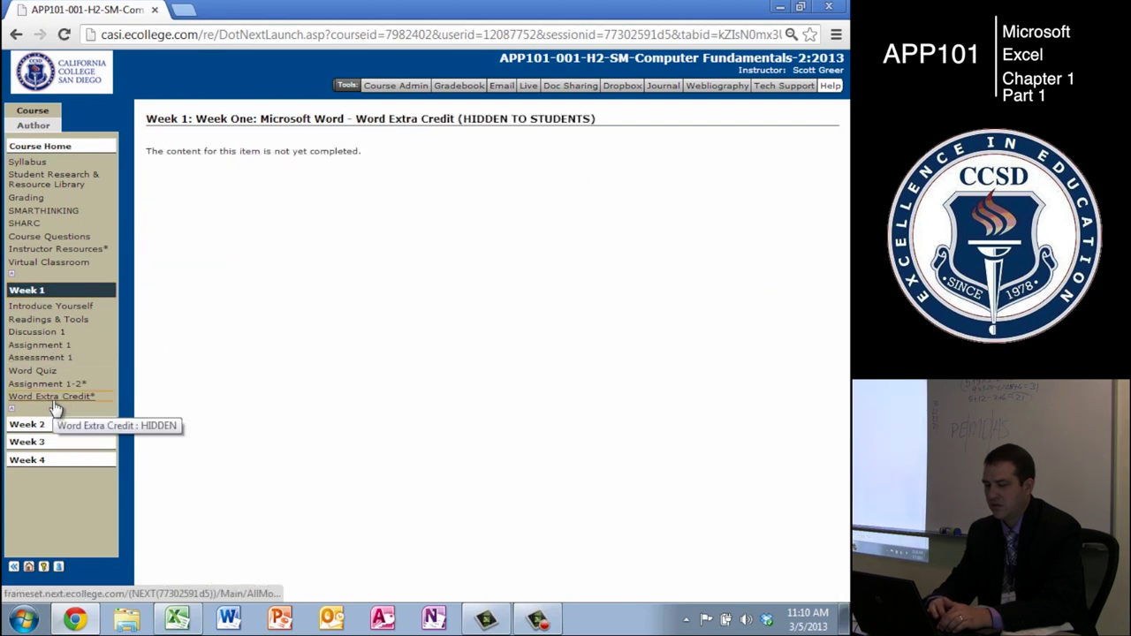
left_click(46, 345)
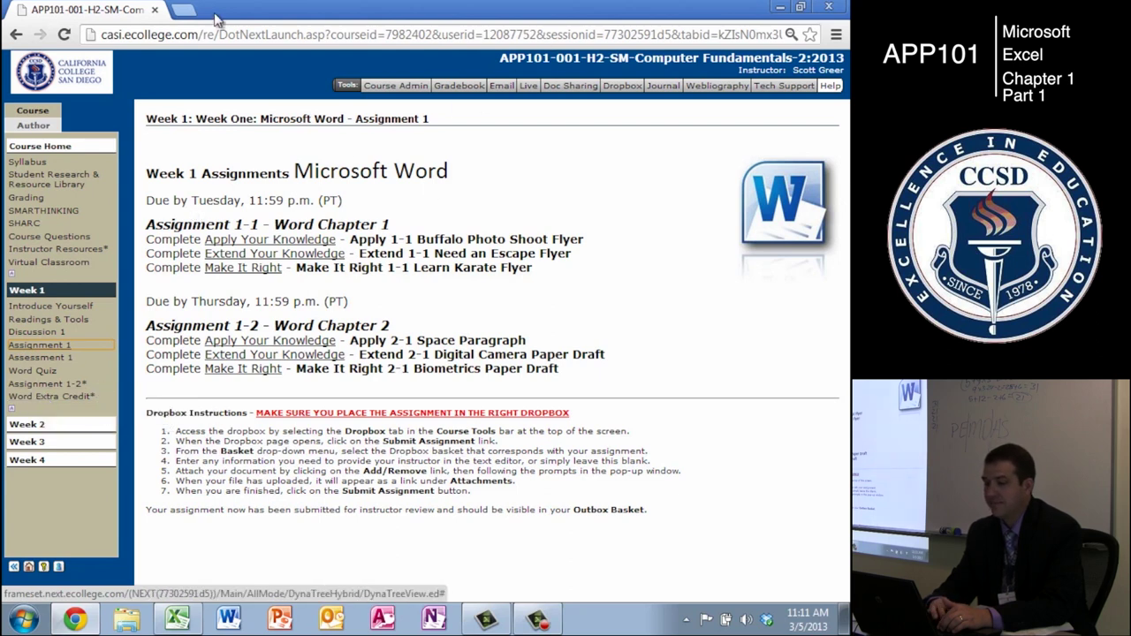
left_click(829, 8)
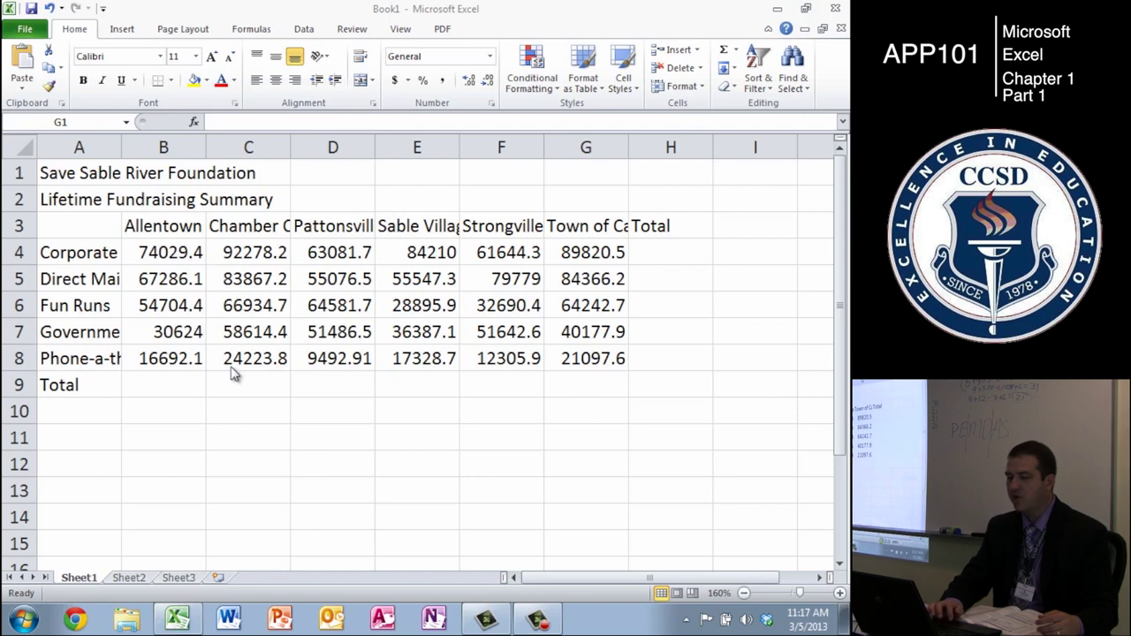
- Try an AutoSum of B4:B8 in cell B9 twice, removing the formula each time
left_click(168, 387)
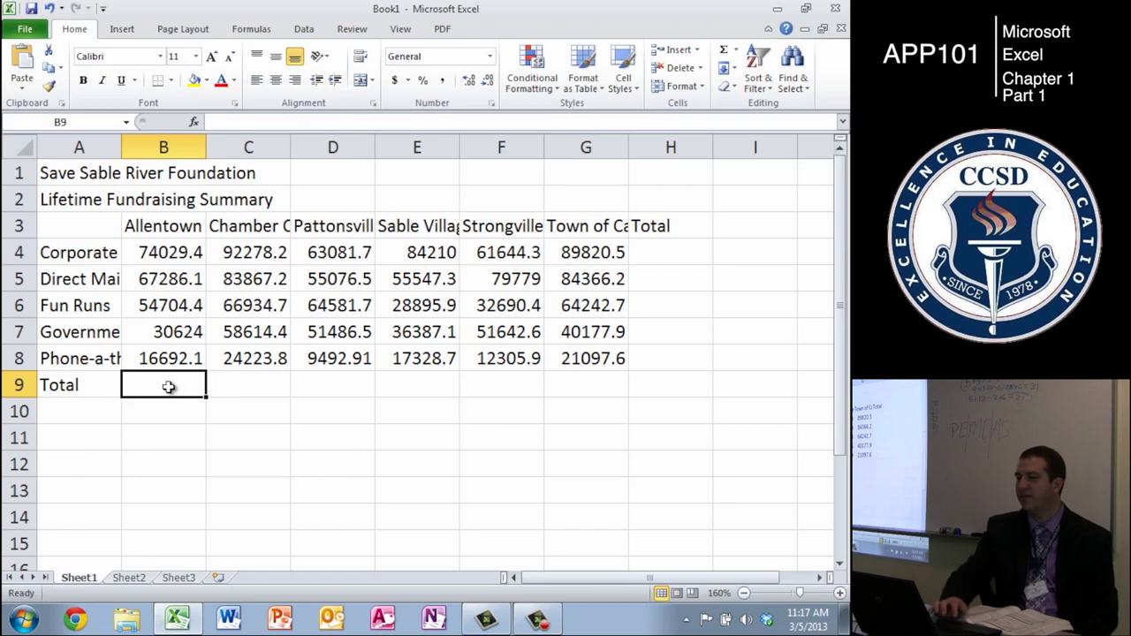
left_click(723, 55)
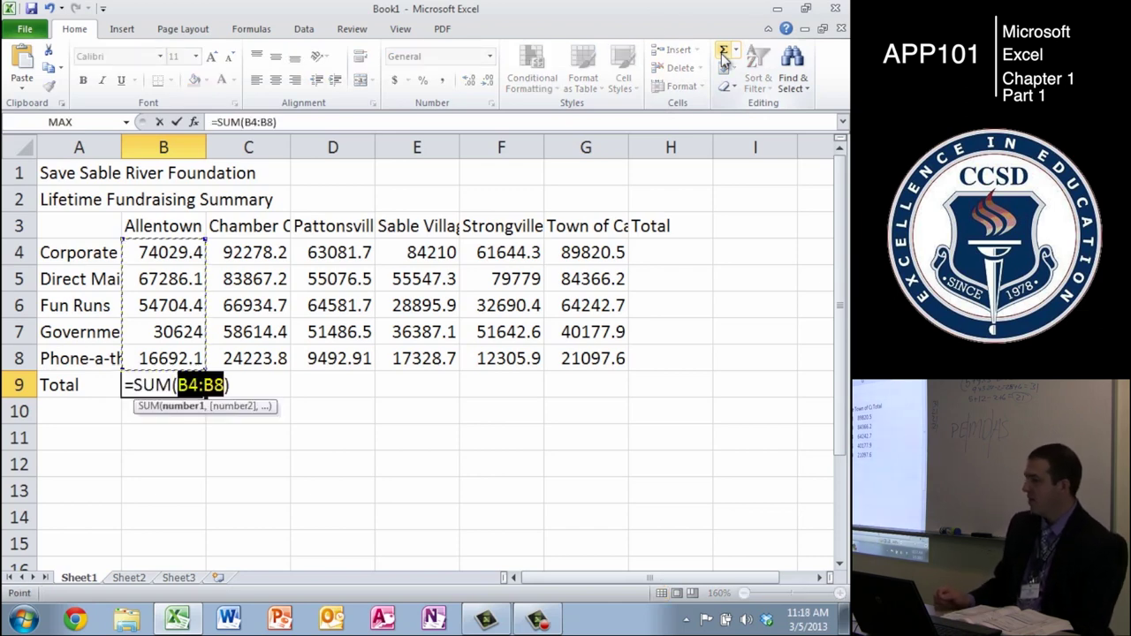
key("Return")
key("ctrl+z")
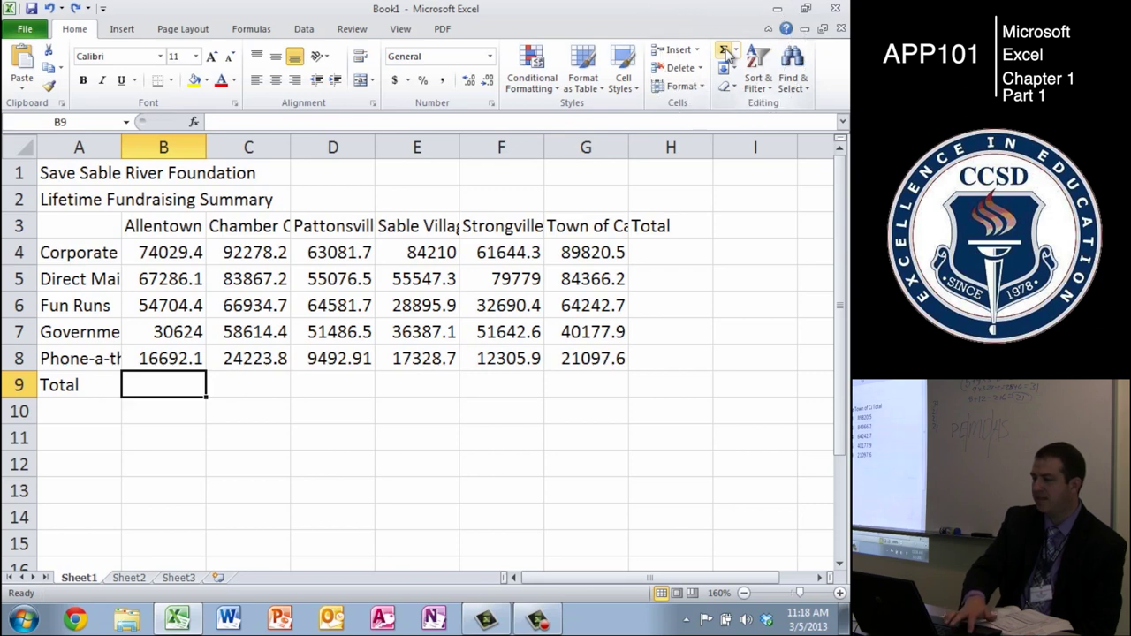
left_click(725, 51)
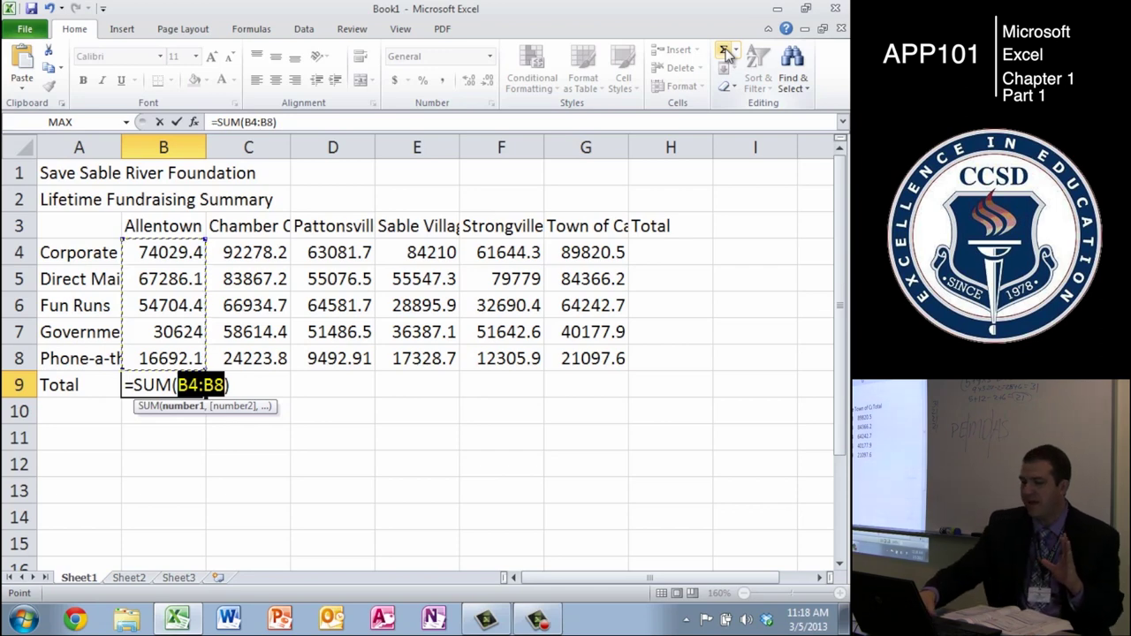
key("Return")
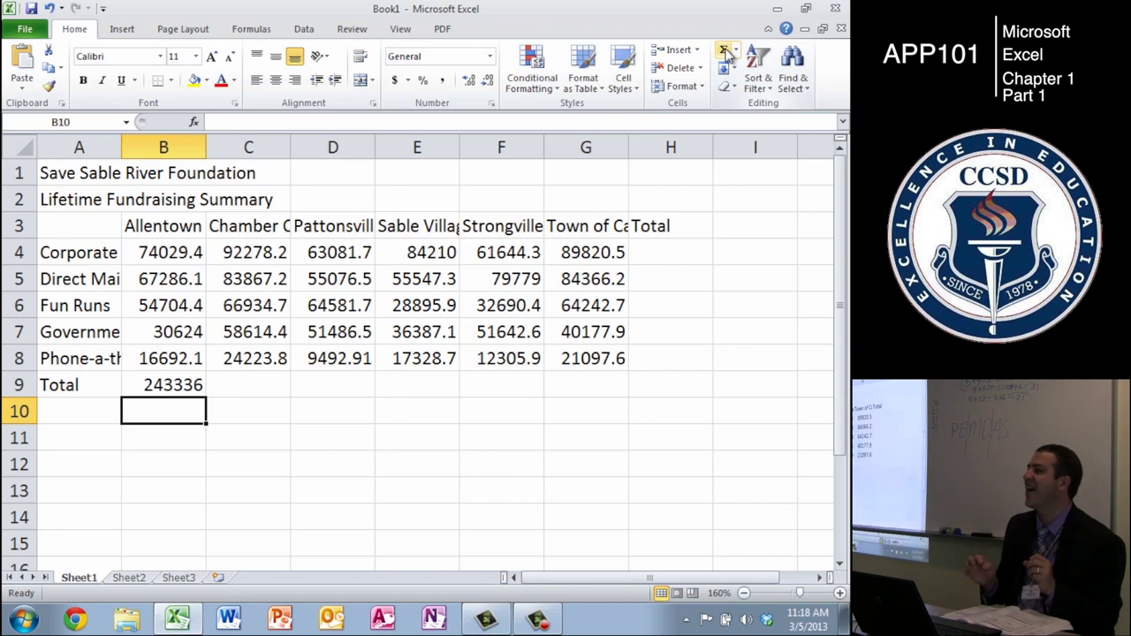
key("Up")
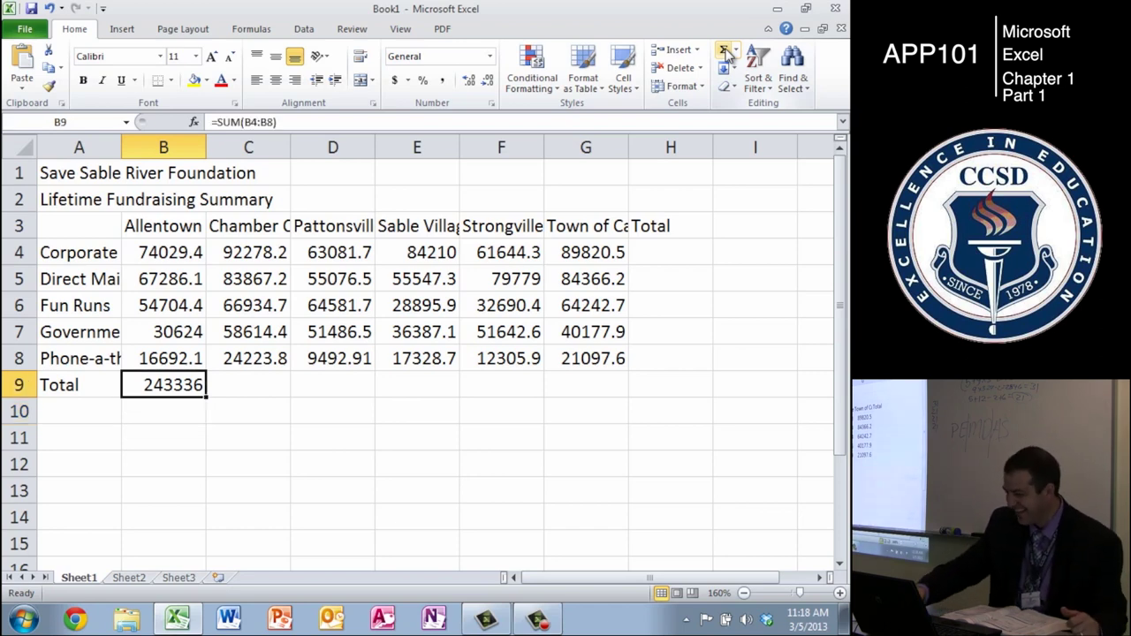
key("Delete")
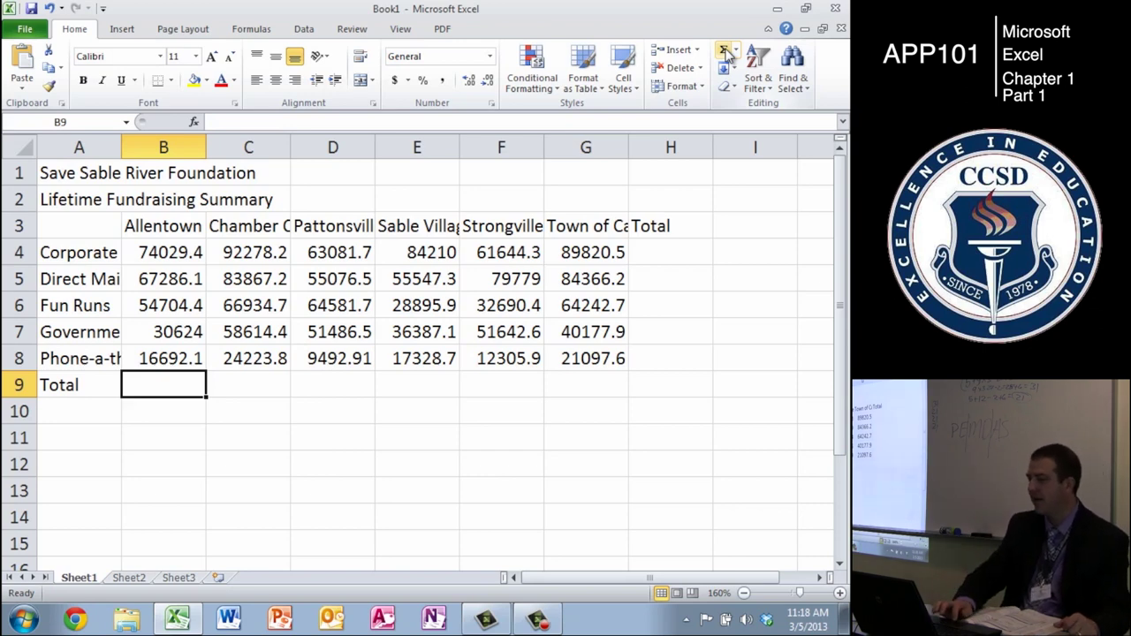
- Total the Allentown amounts B4:B8 in cell B9 with AutoSum
left_click(724, 51)
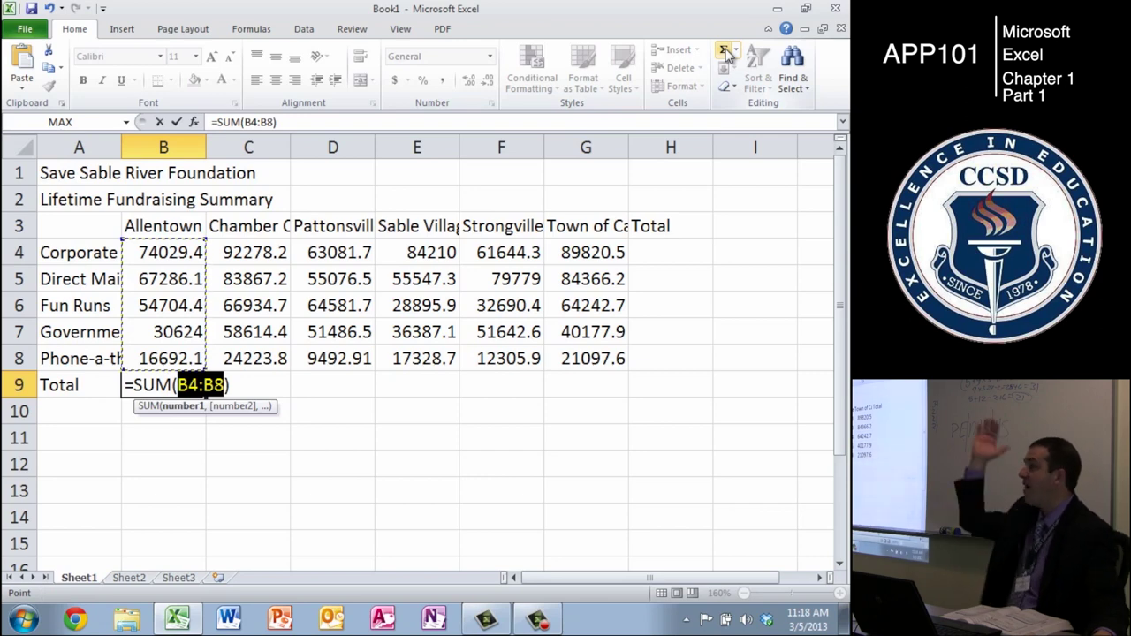
key("Return")
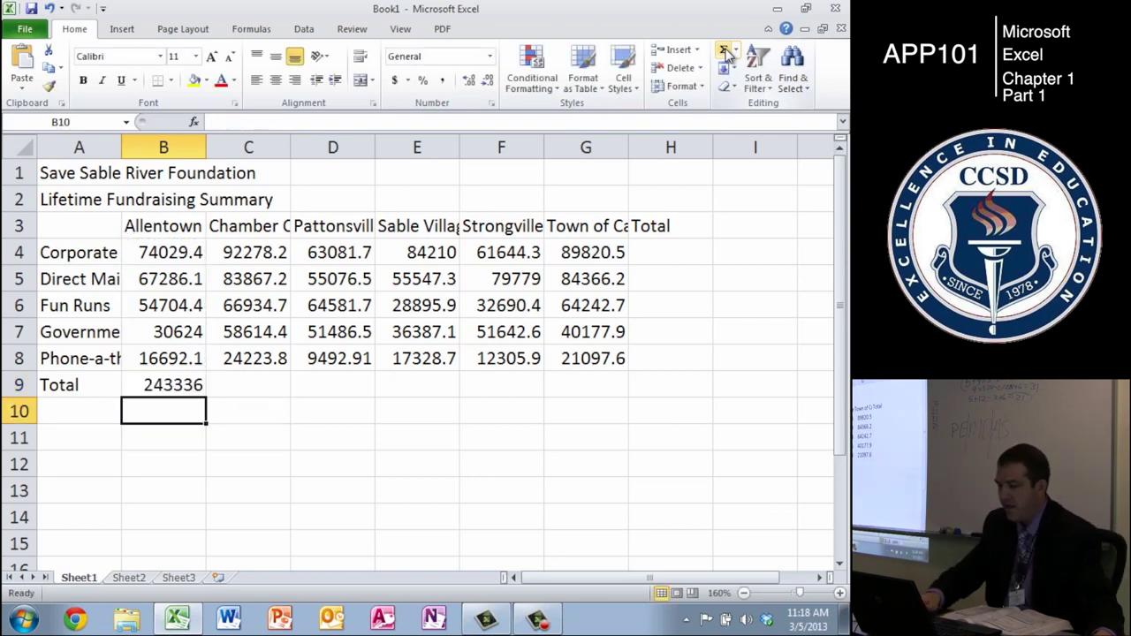
key("Up")
key("Right")
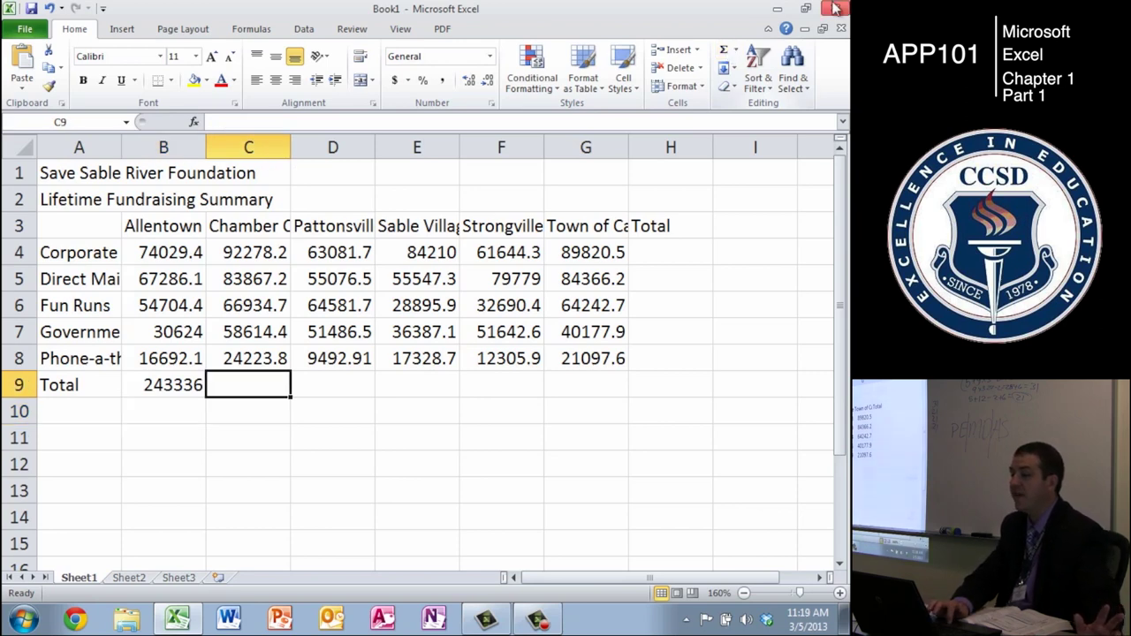
left_click(721, 55)
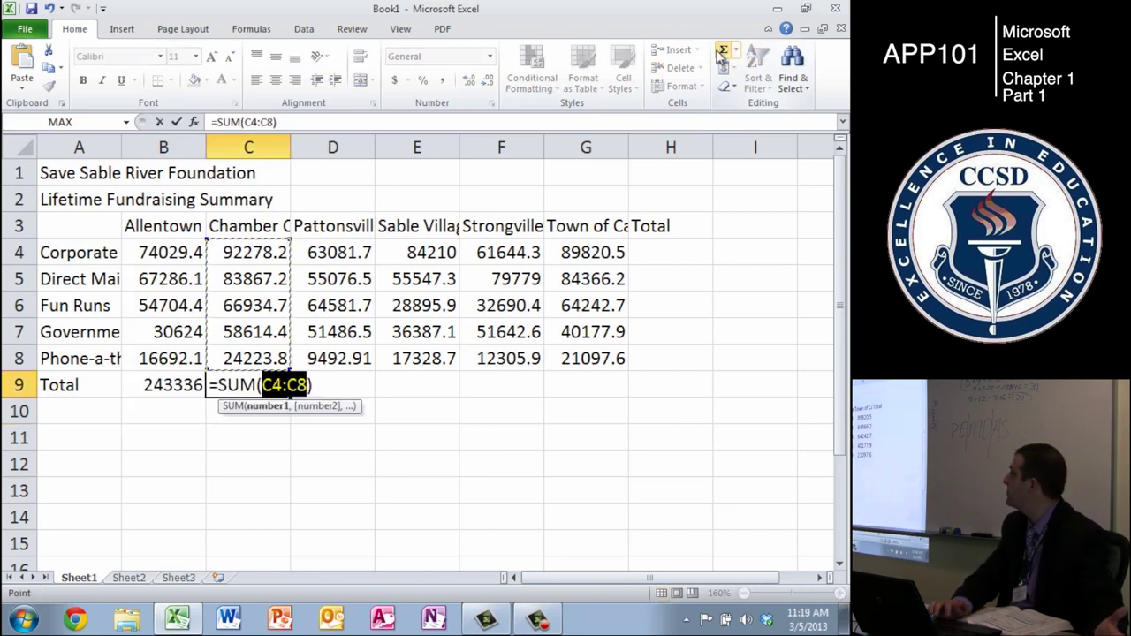
key("Escape")
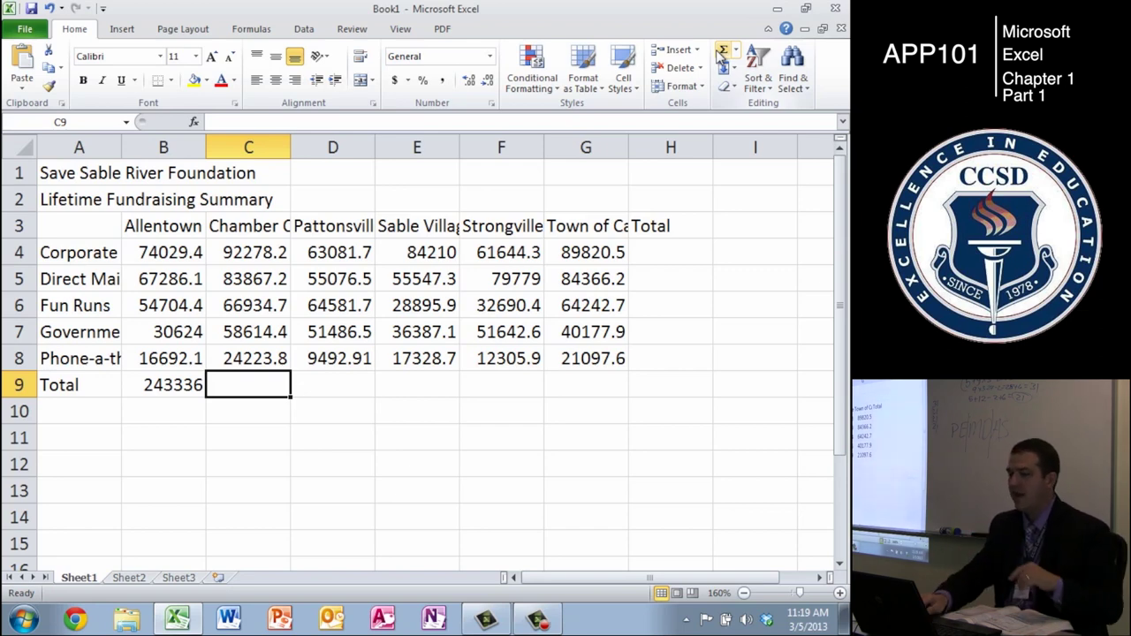
key("Left")
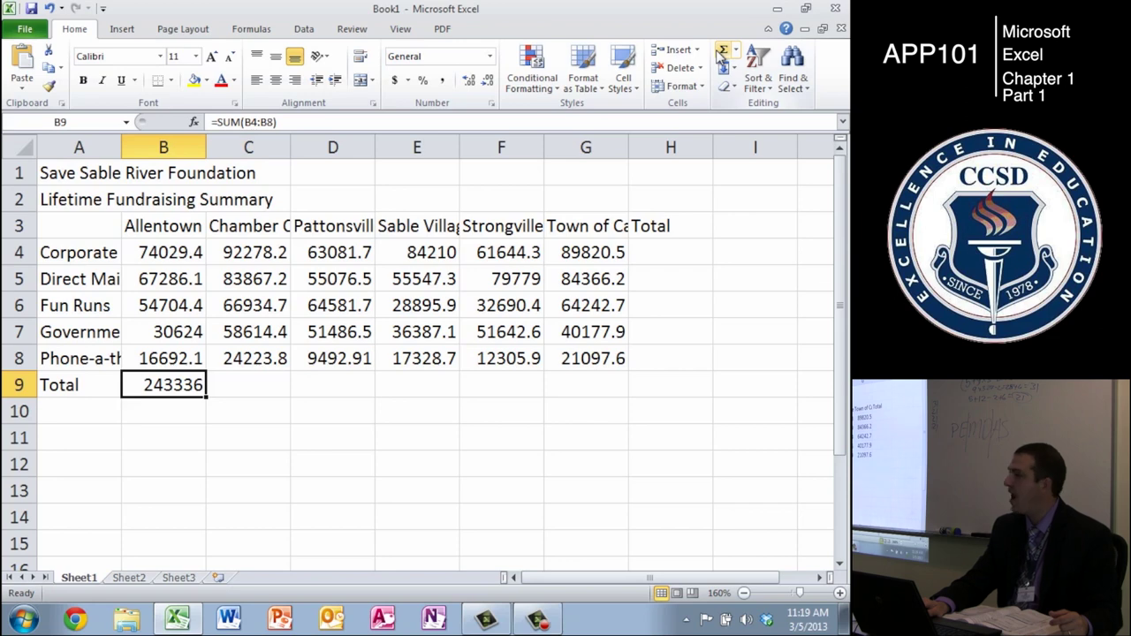
key("Right")
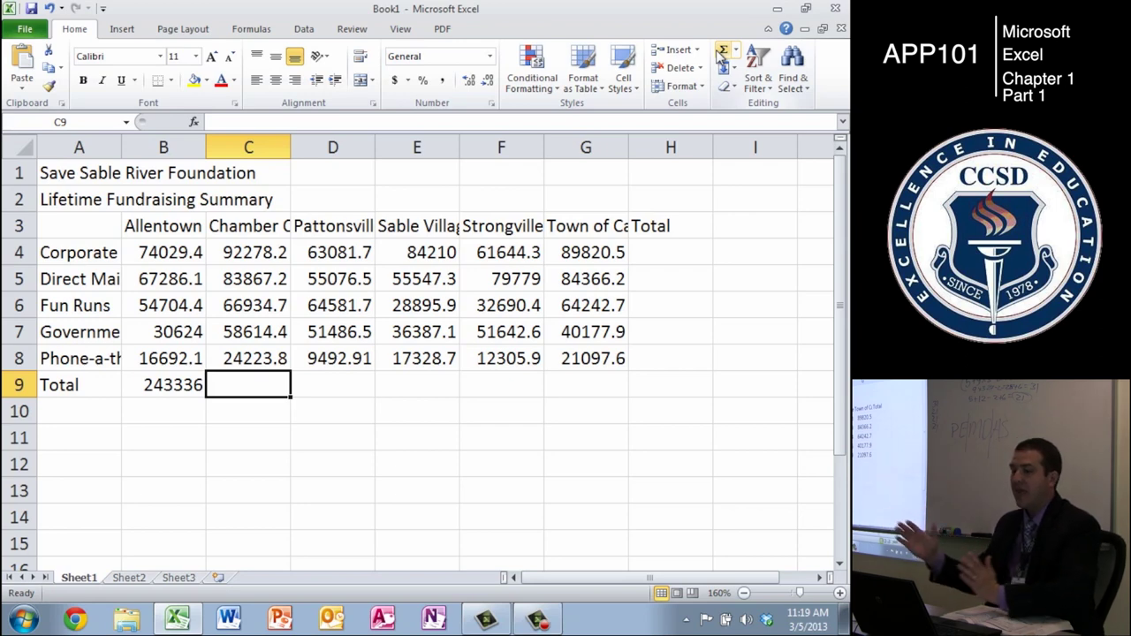
key("Left")
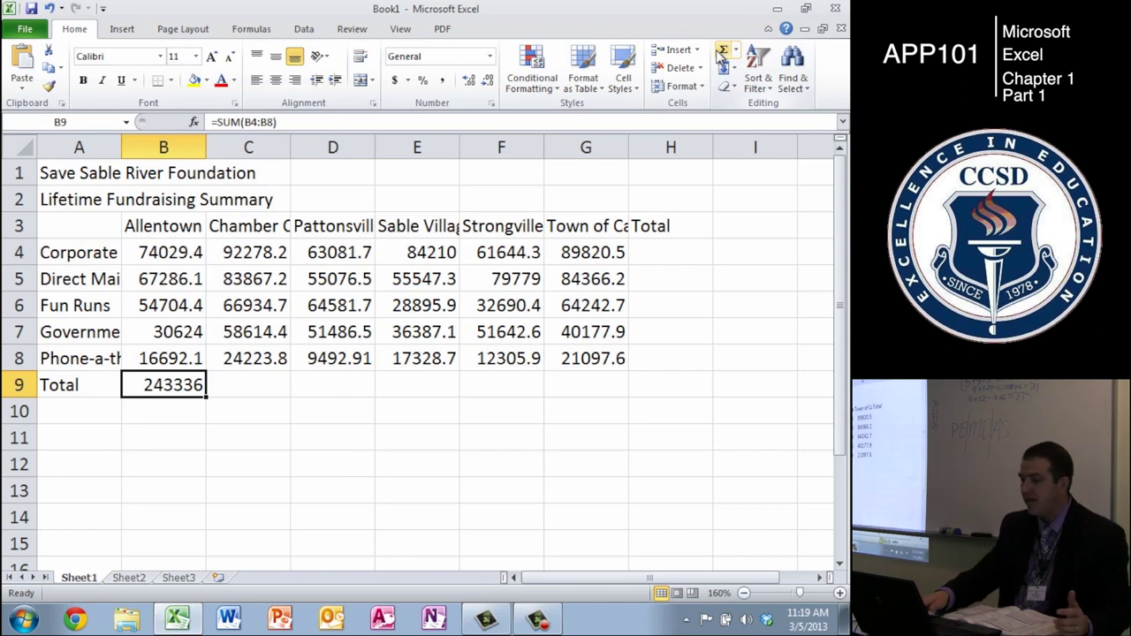
key("Down")
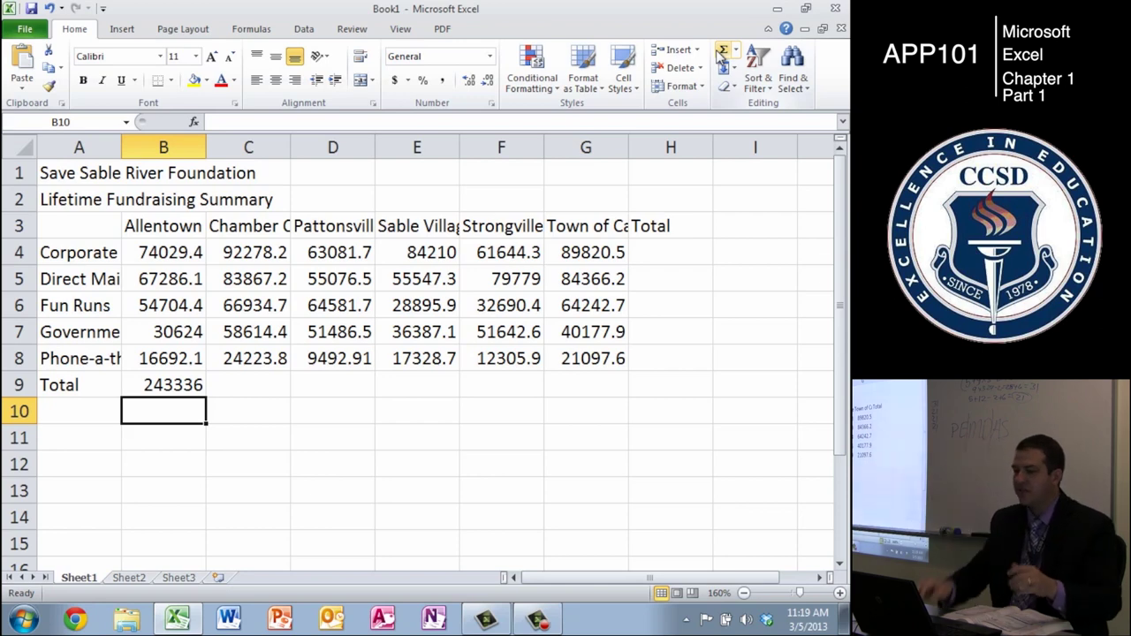
key("Up")
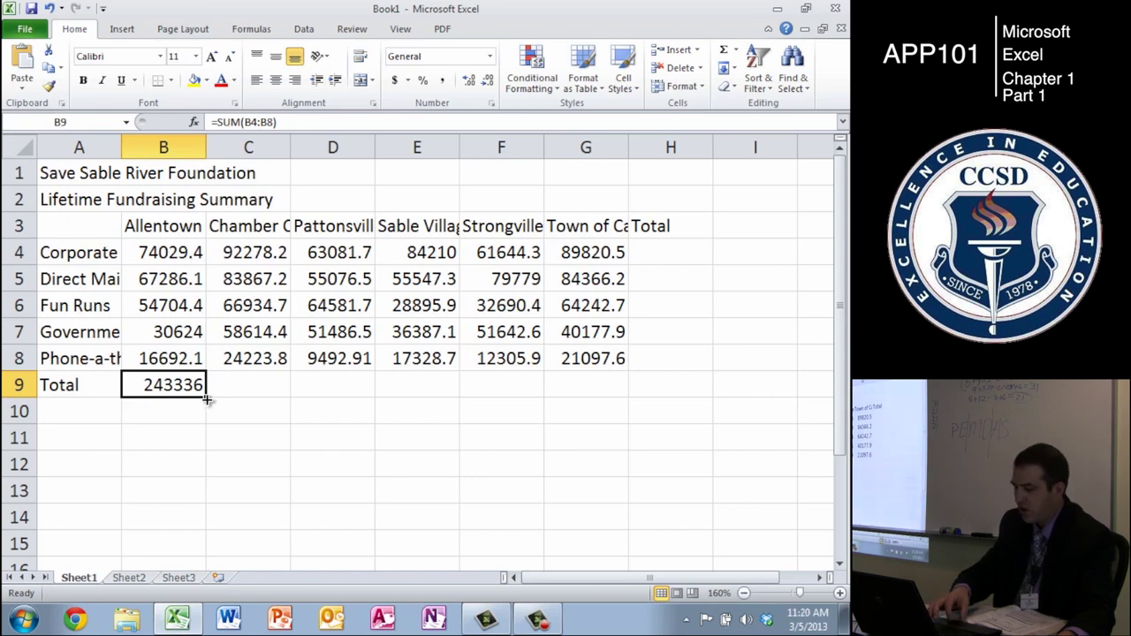
- Try filling the B9 total formula across to H9, inspect the range referenced by C9, and undo the fill
left_click_drag(205, 399, 694, 389)
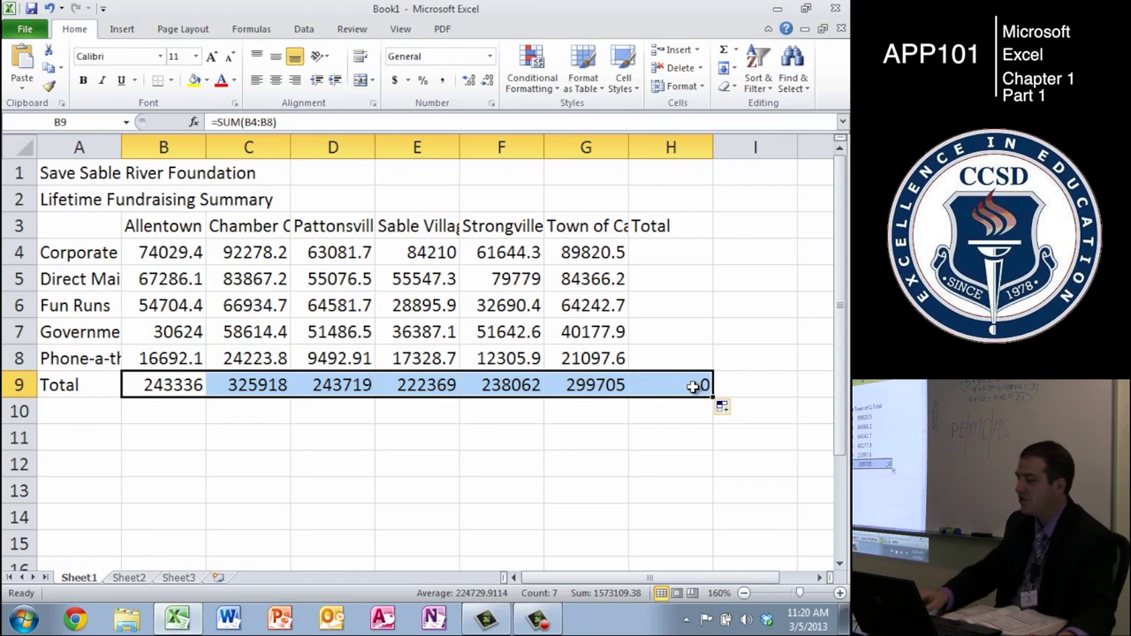
key("shift+BackSpace")
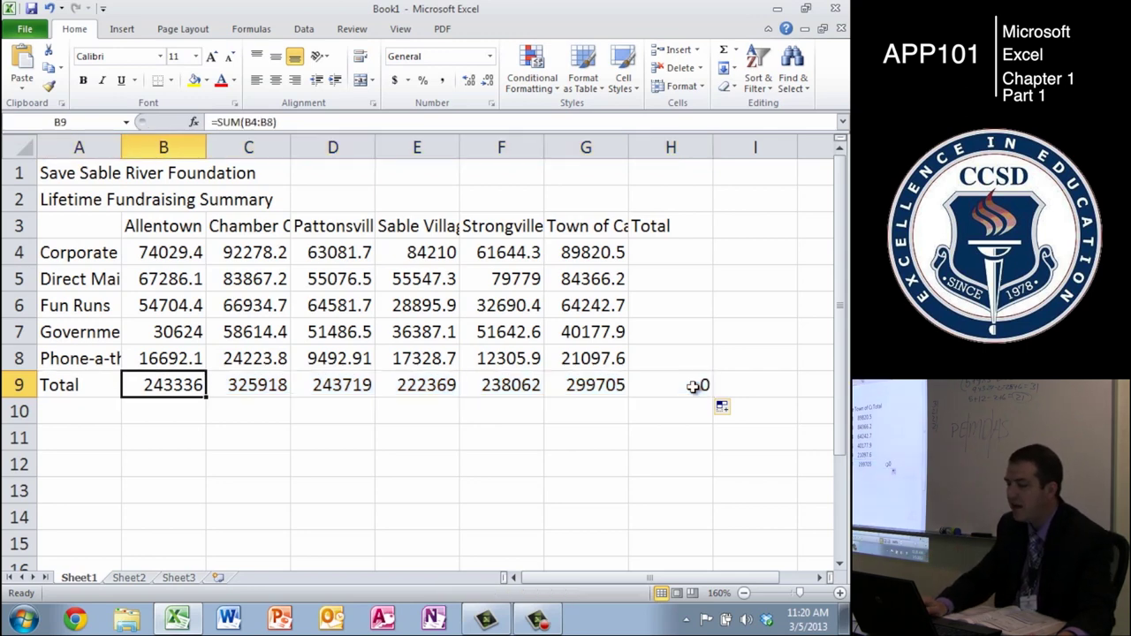
key("Right")
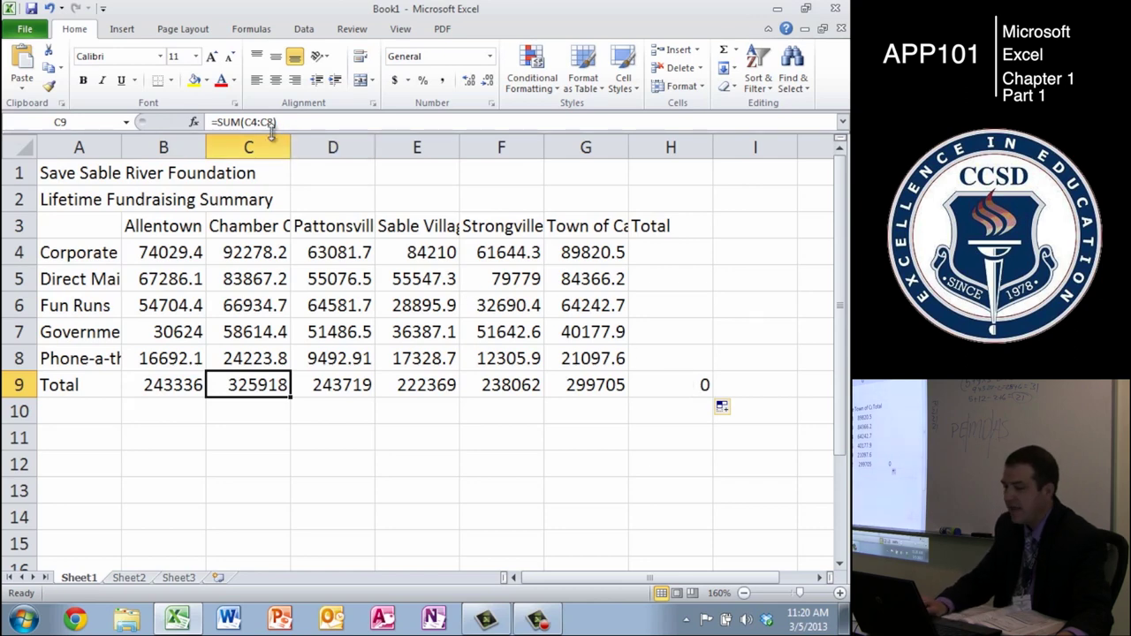
left_click(316, 123)
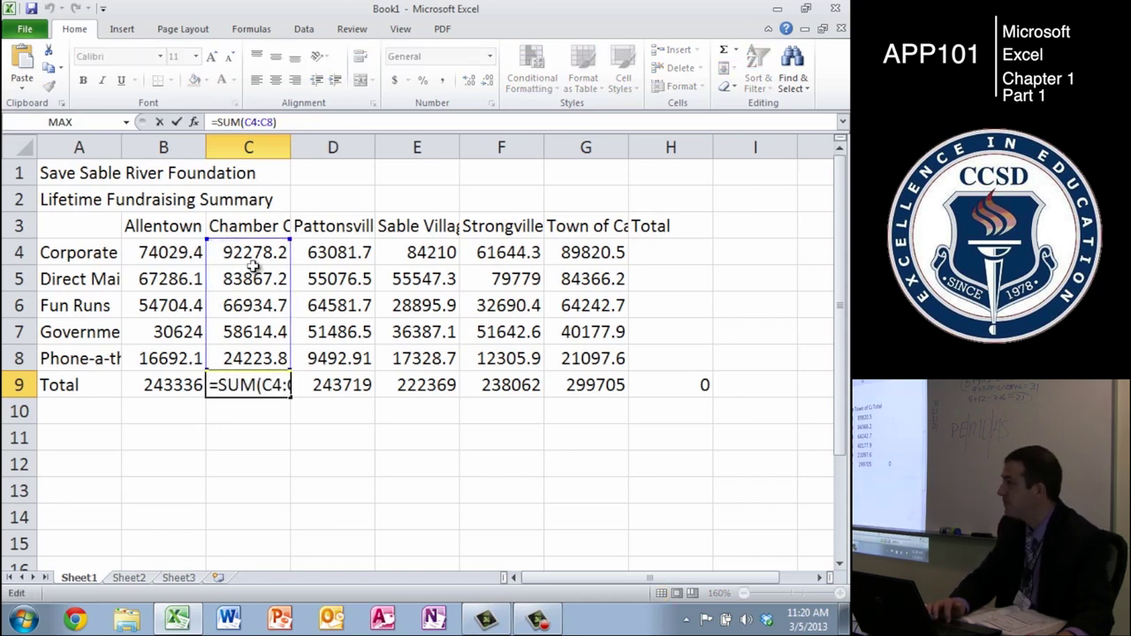
key("Return")
key("Up")
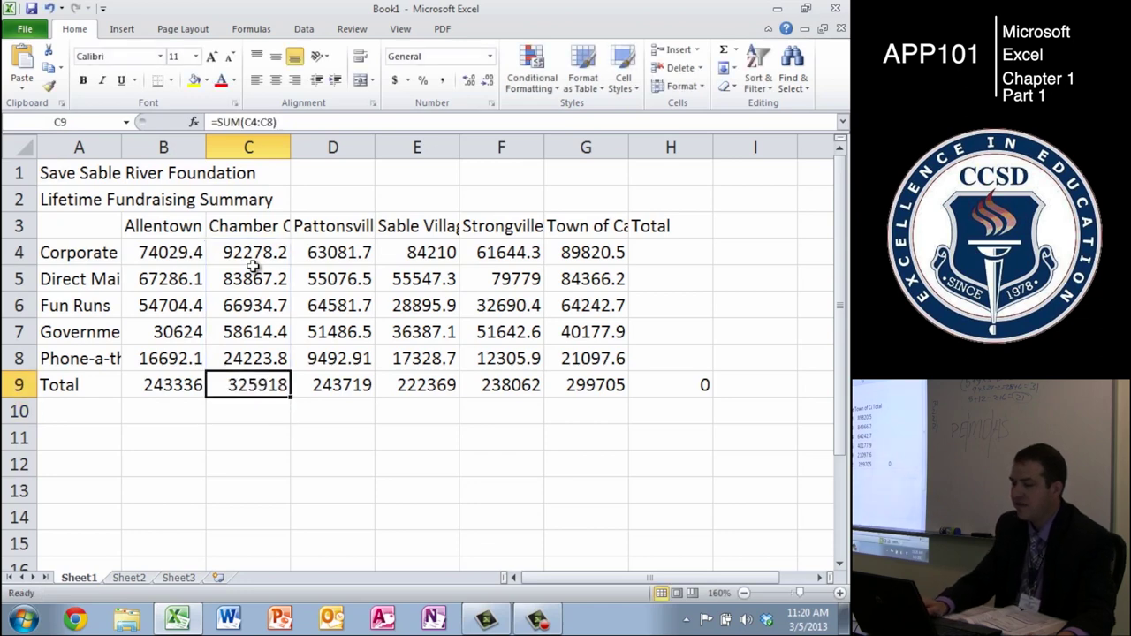
key("Left")
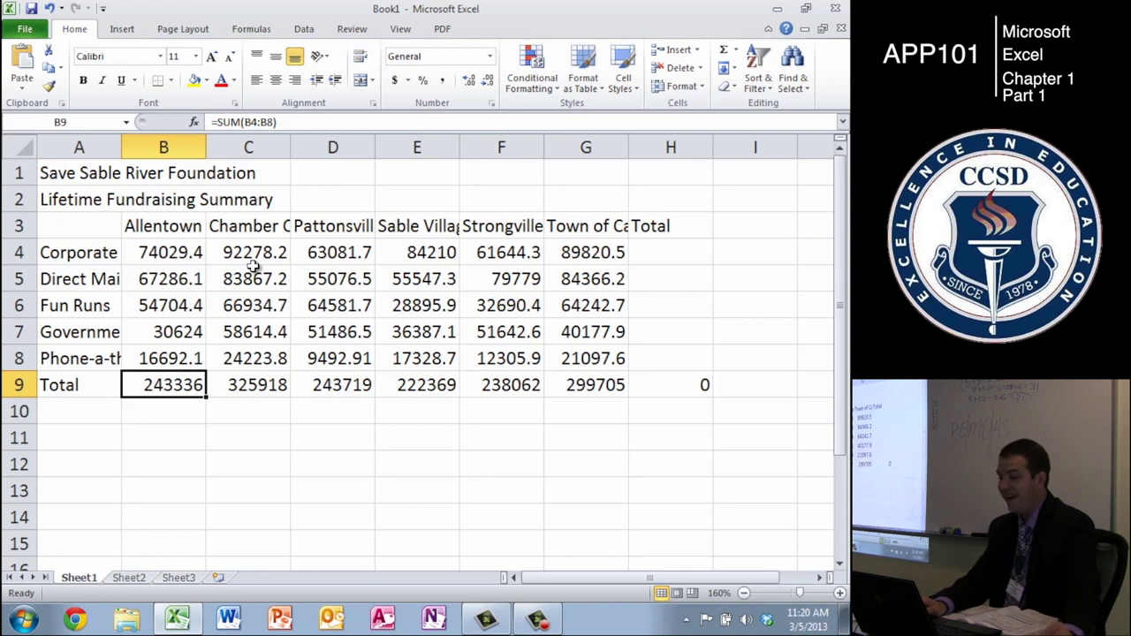
key("Right")
key("ctrl+z")
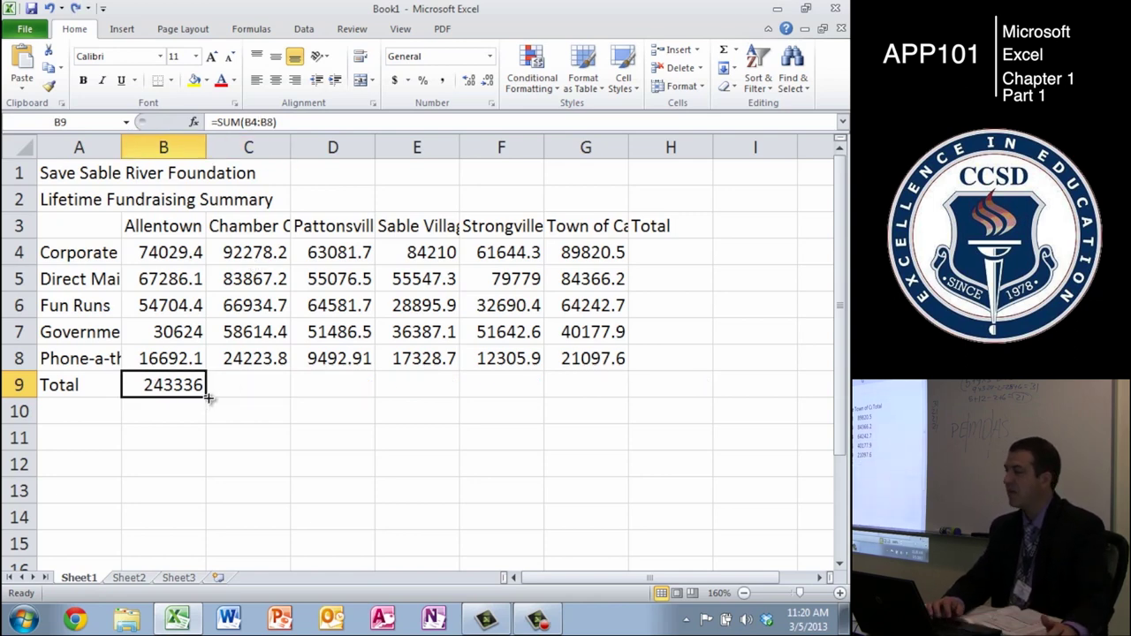
- Fill the Allentown total formula from B9 across the Total row through H9
left_click_drag(204, 399, 675, 394)
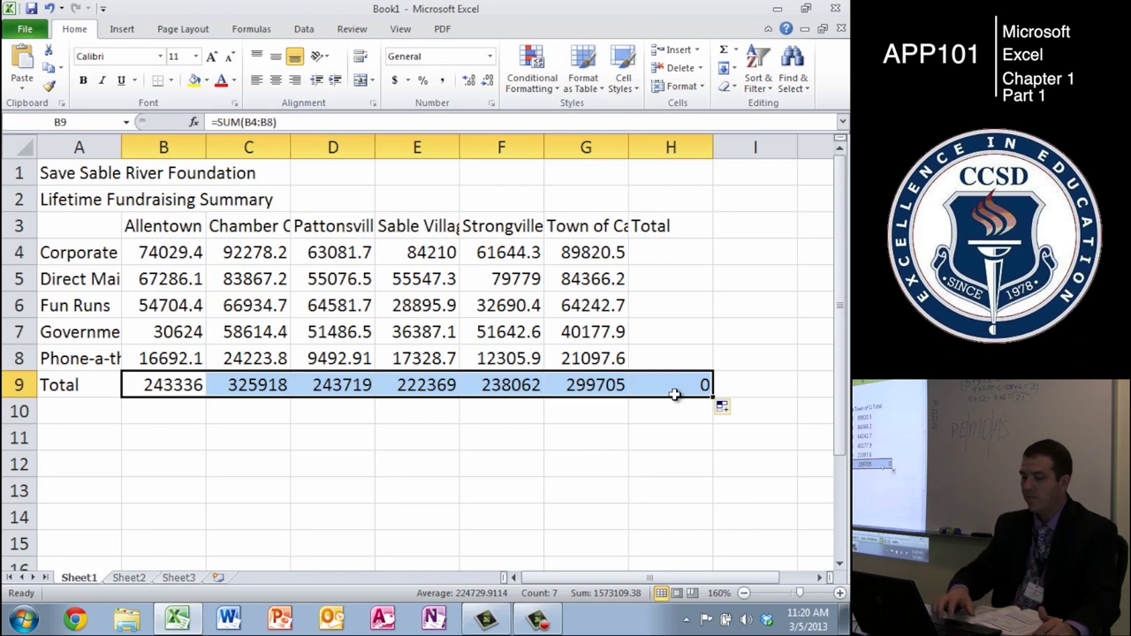
key("Return")
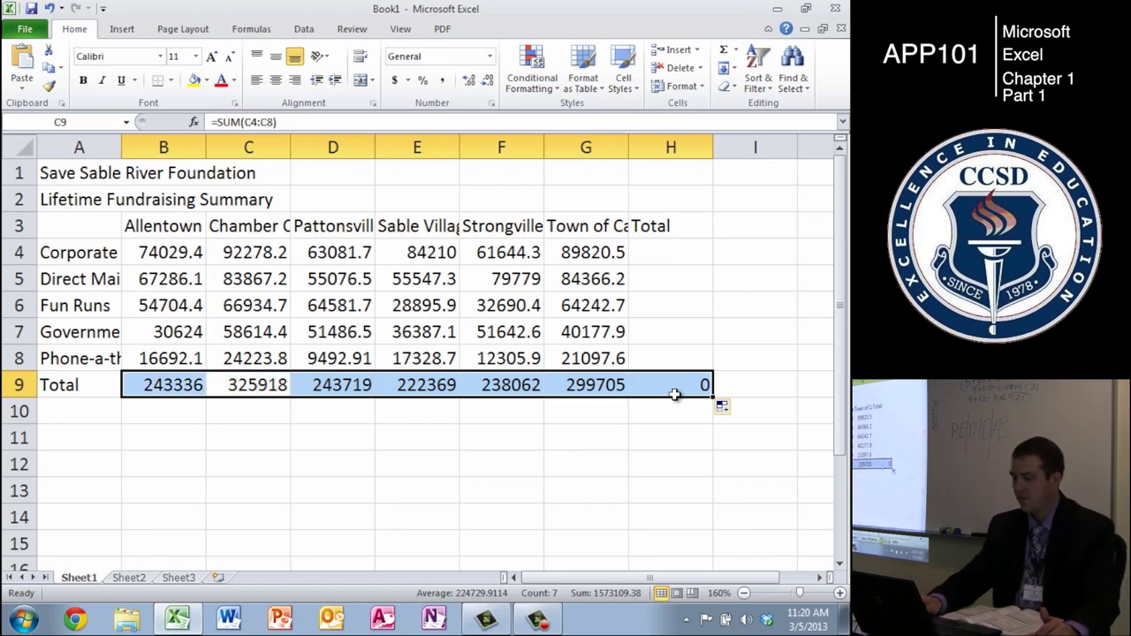
key("Down")
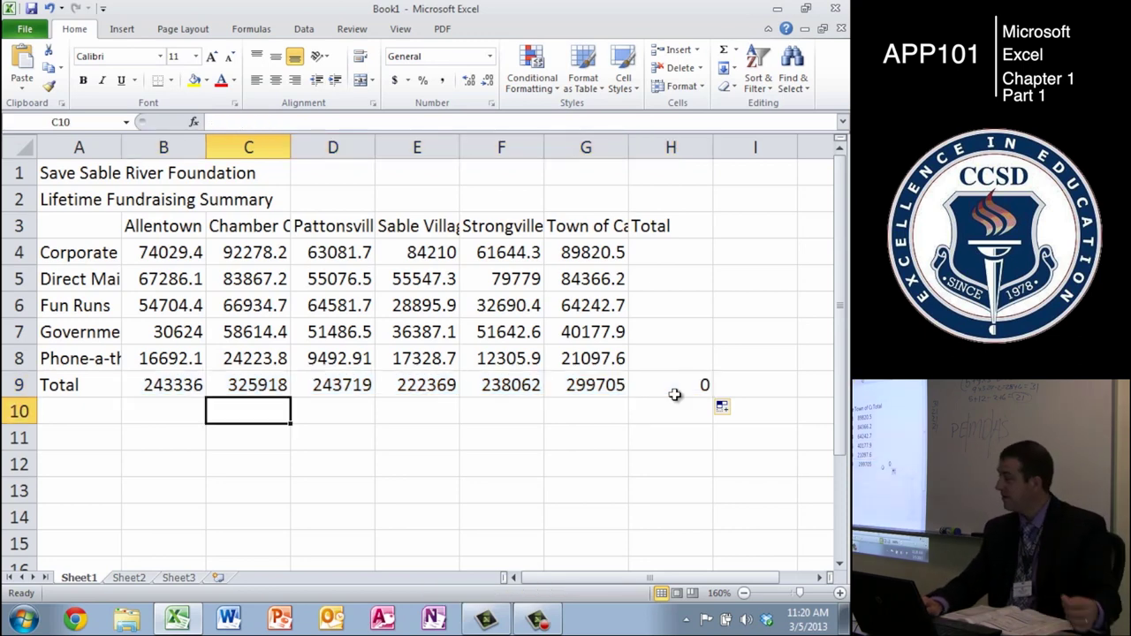